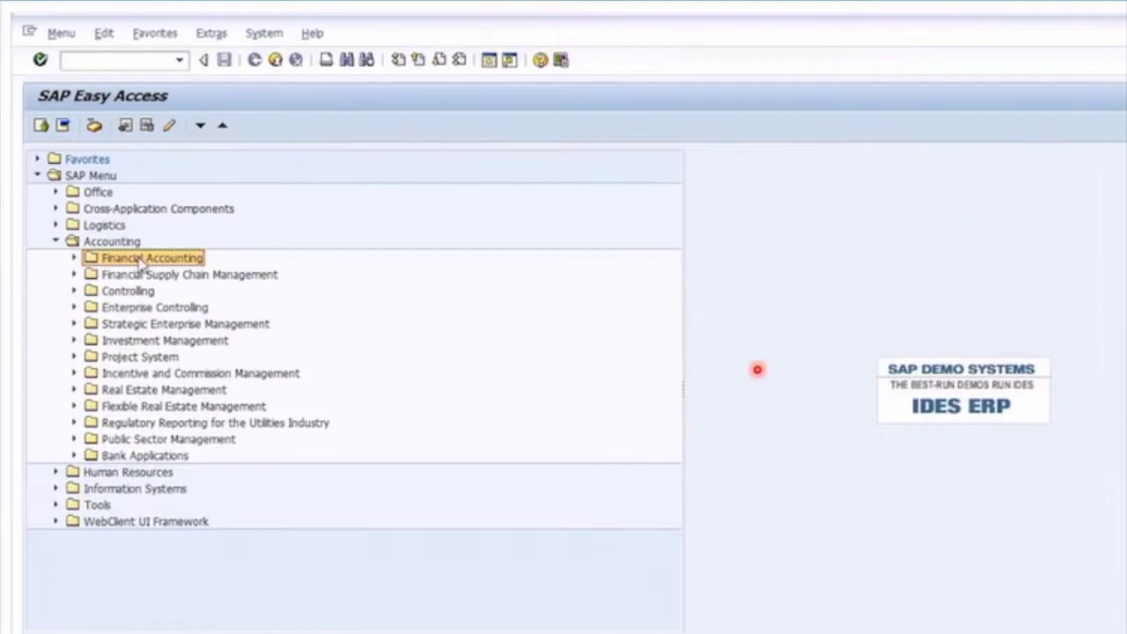
# - Navigate Financial Accounting > Accounts Payable > Document Entry and launch FB60 - Invoice
pyautogui.click(74, 259)
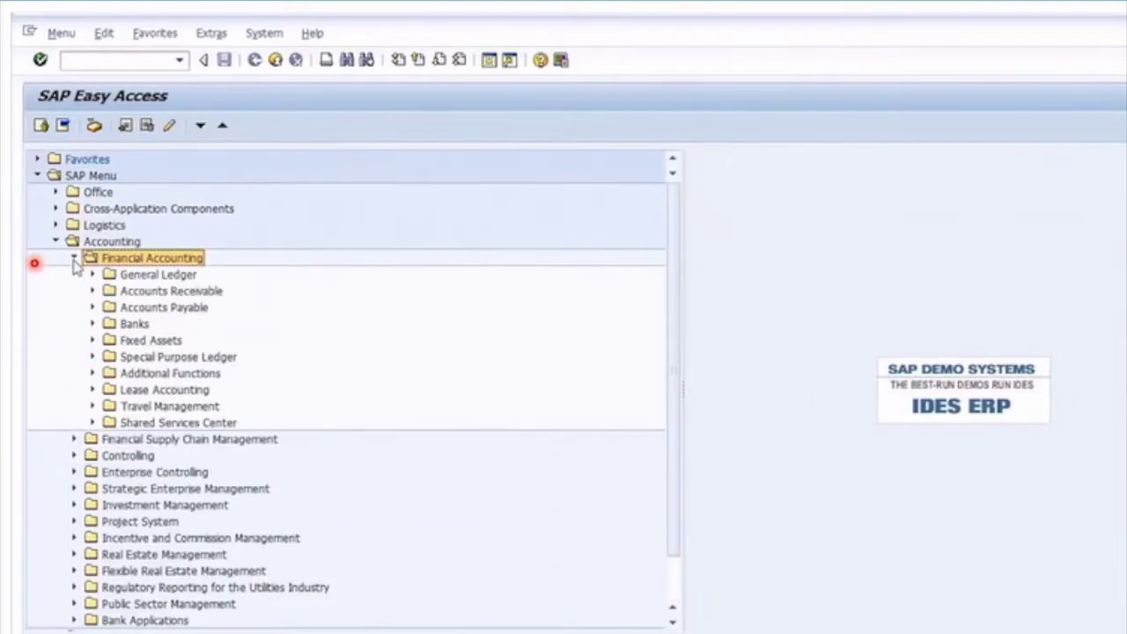
pyautogui.click(146, 308)
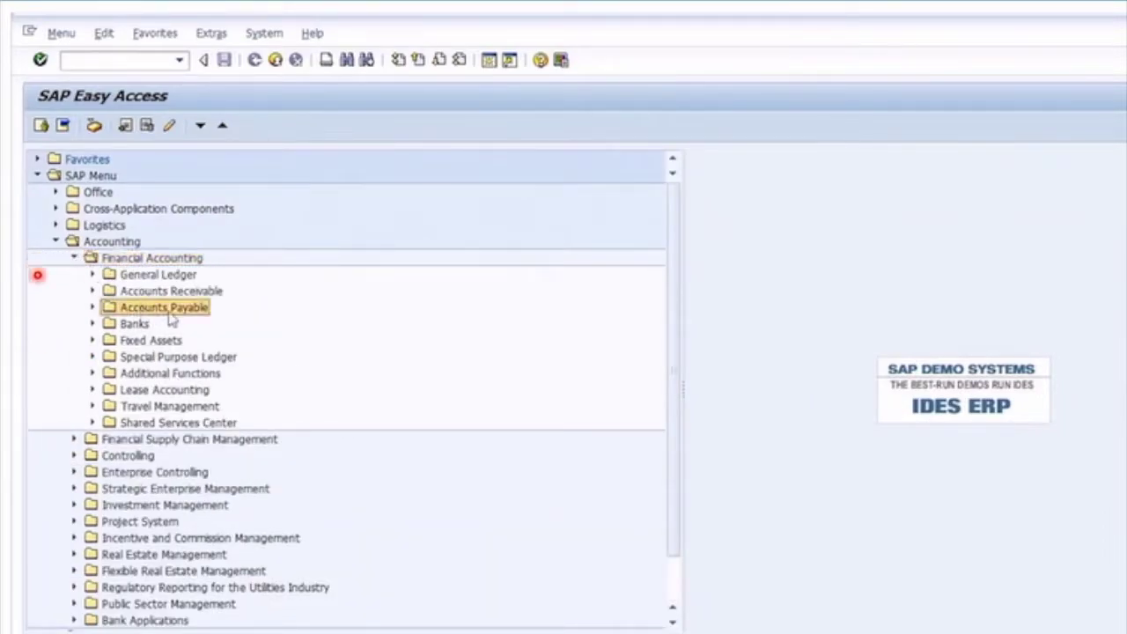
pyautogui.click(93, 307)
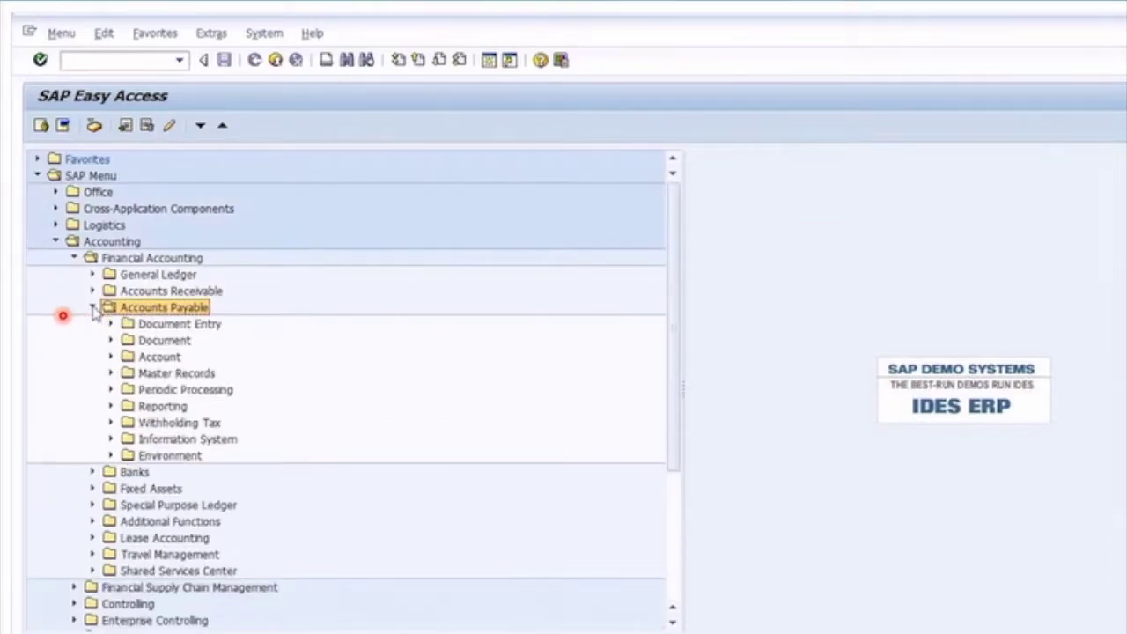
pyautogui.click(145, 327)
pyautogui.click(111, 324)
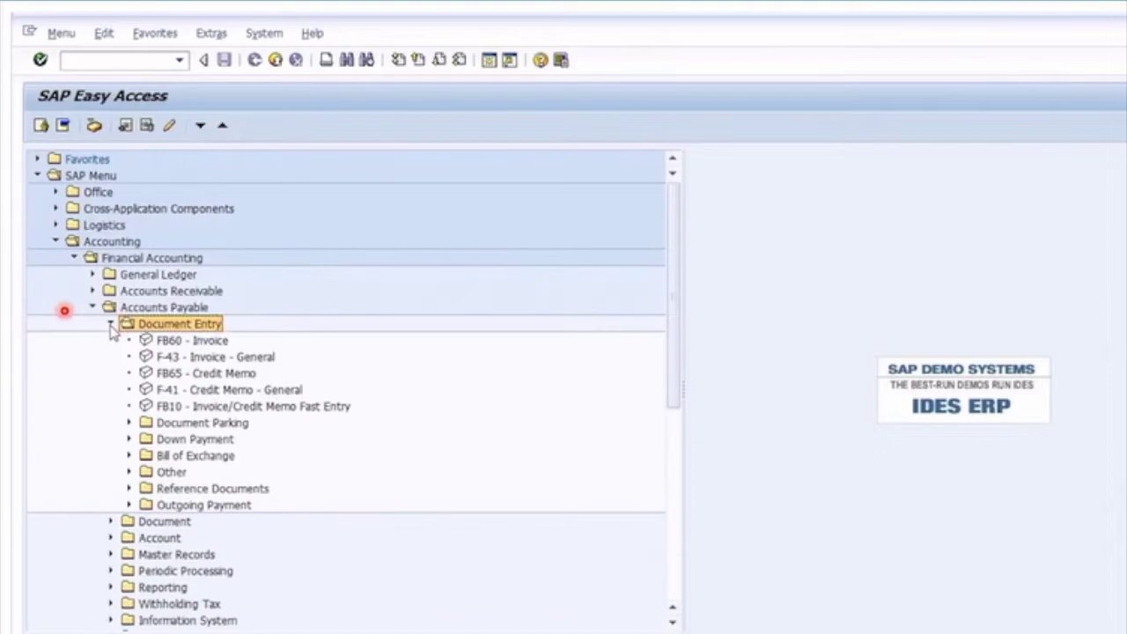
pyautogui.click(220, 342)
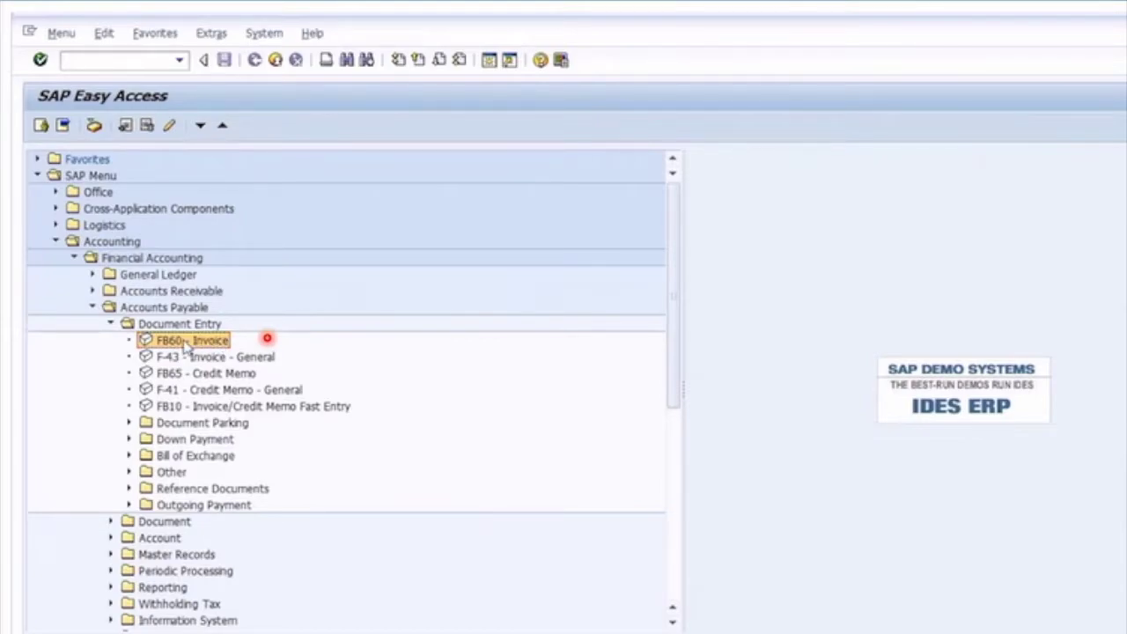
pyautogui.doubleClick(186, 344)
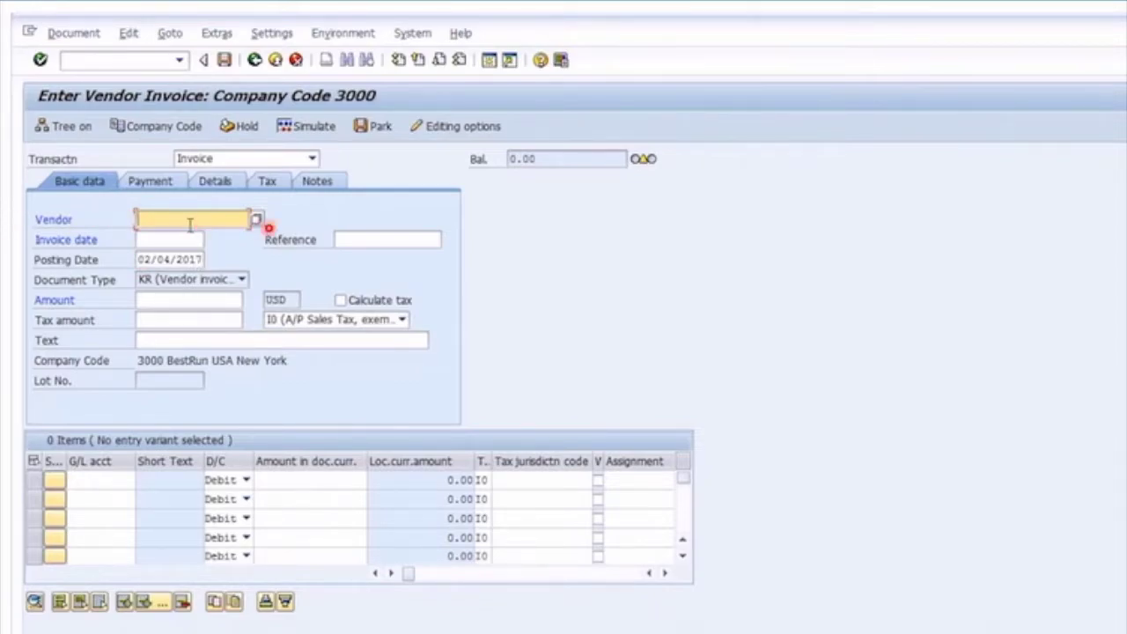
# - Enter vendor 3021, invoice date 01/01/2017 and reference Non PO Inv 25
pyautogui.click(190, 222)
pyautogui.click(176, 236)
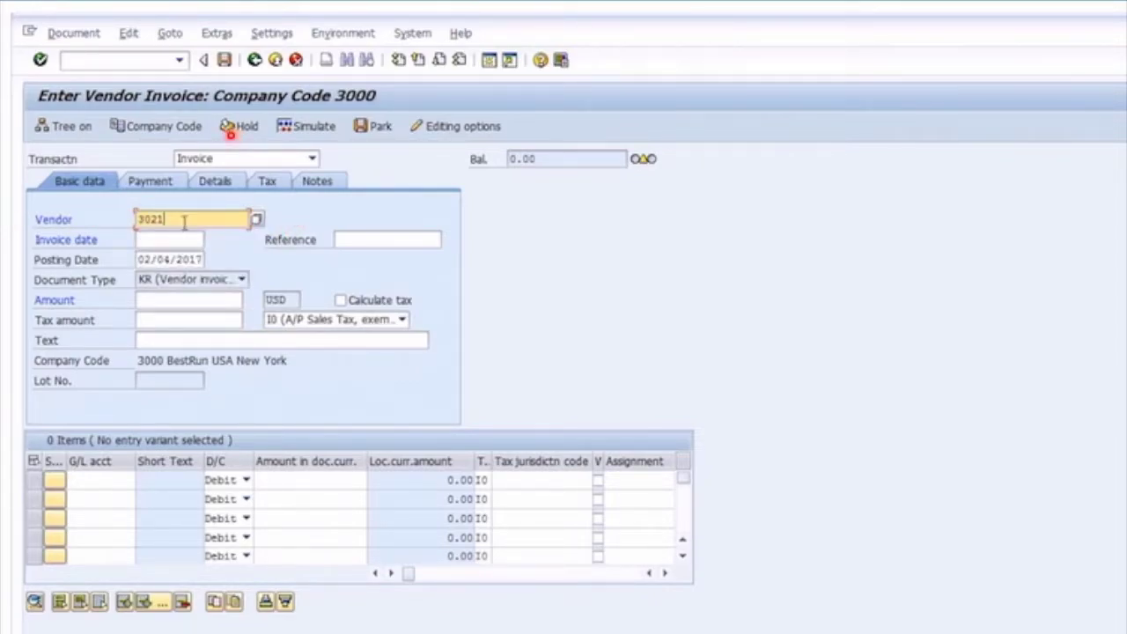
pyautogui.click(173, 240)
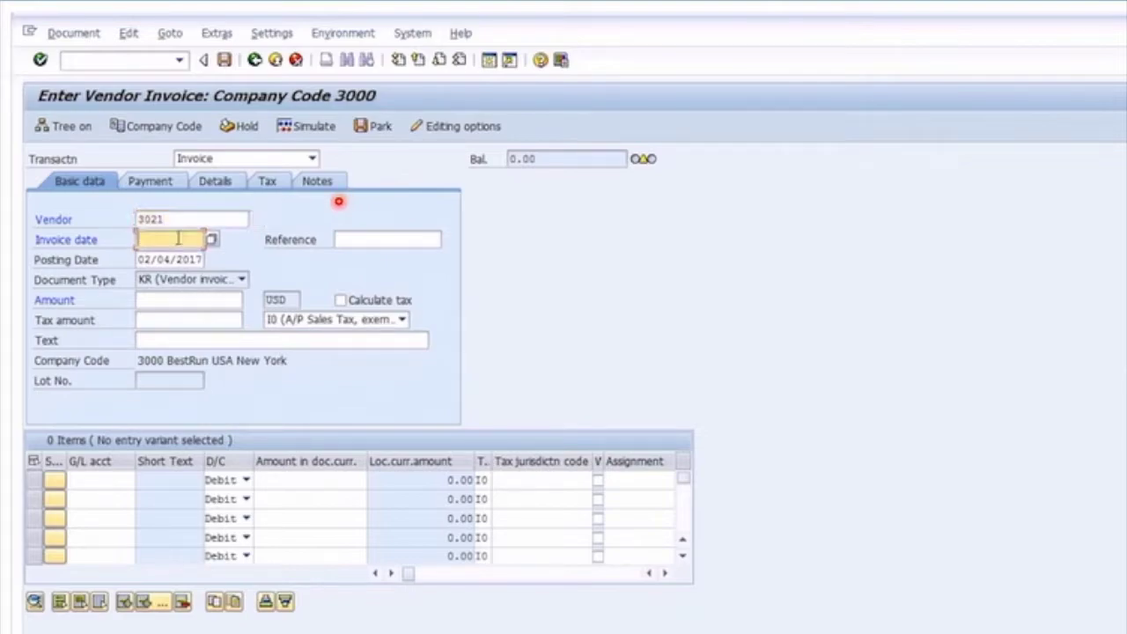
pyautogui.click(187, 257)
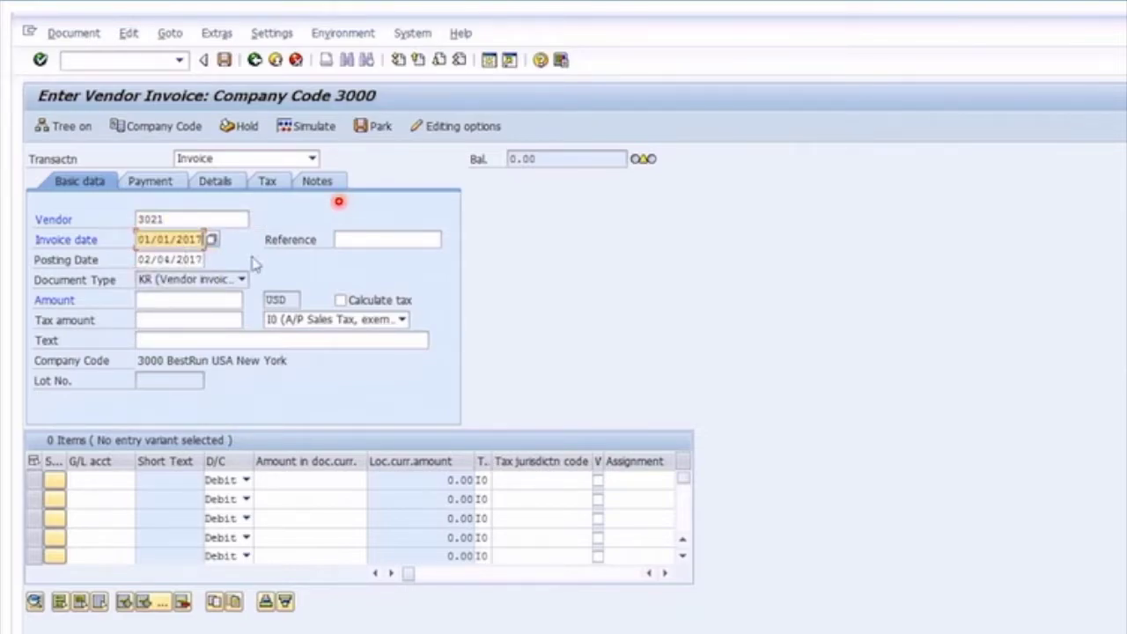
pyautogui.click(355, 241)
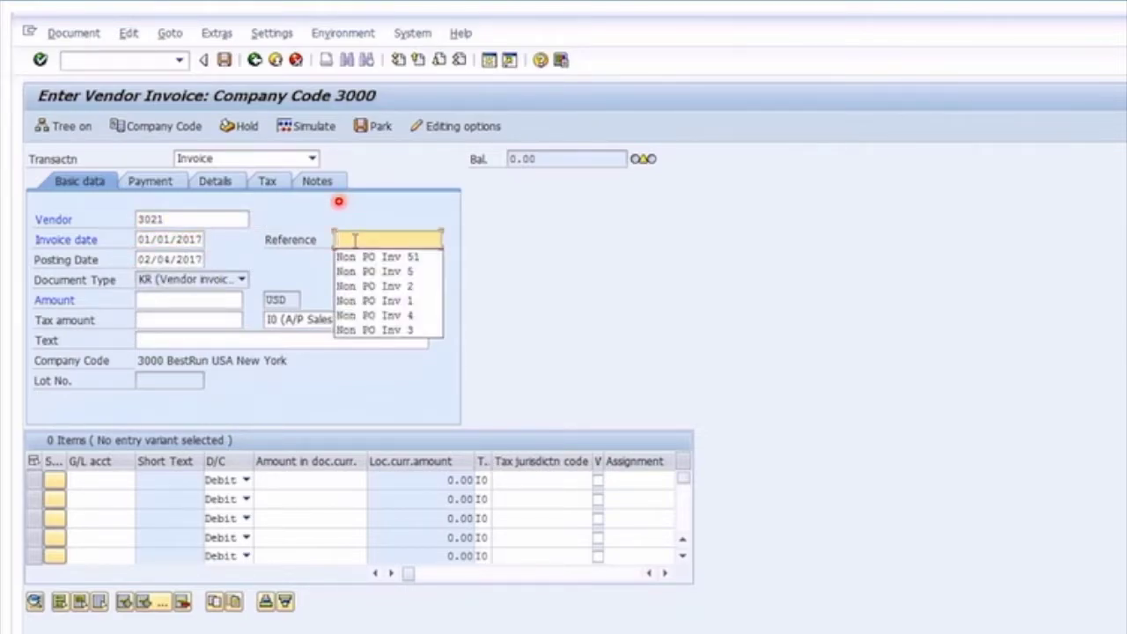
pyautogui.click(378, 272)
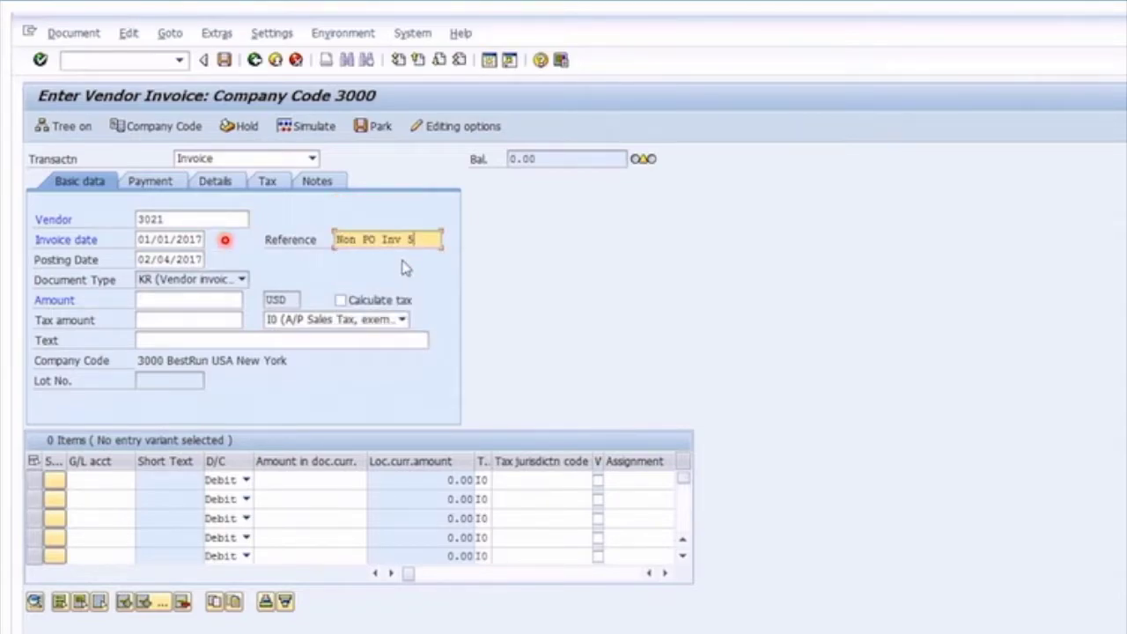
pyautogui.press('BackSpace')
pyautogui.write('25')
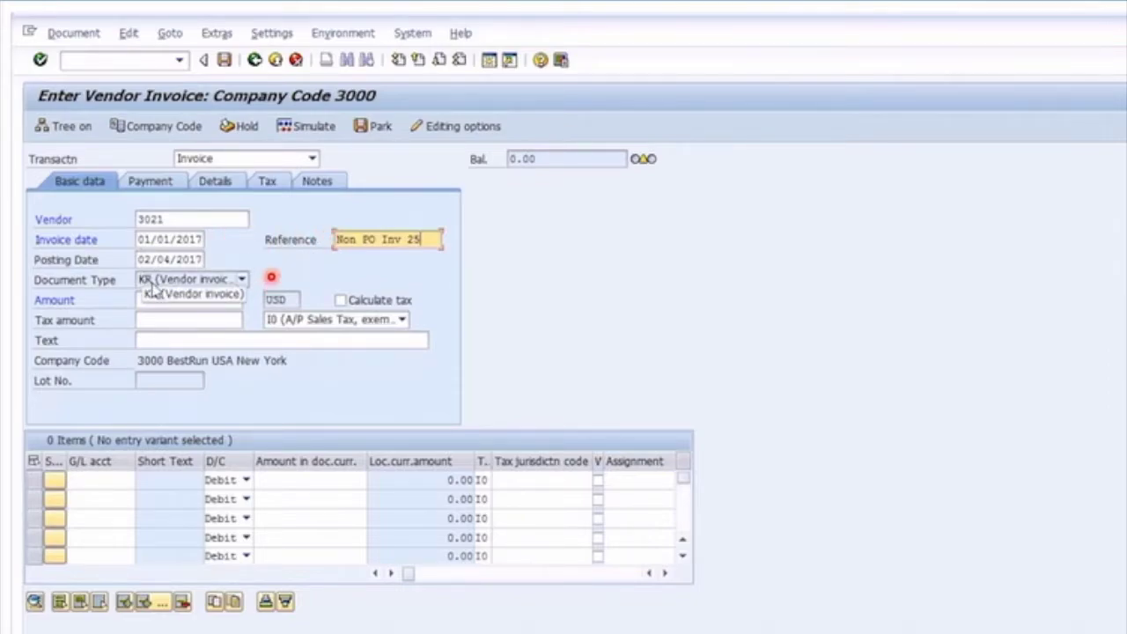
# - Enter invoice amount 2323, turn on Calculate tax and confirm the header
pyautogui.click(202, 259)
pyautogui.click(202, 237)
pyautogui.click(198, 259)
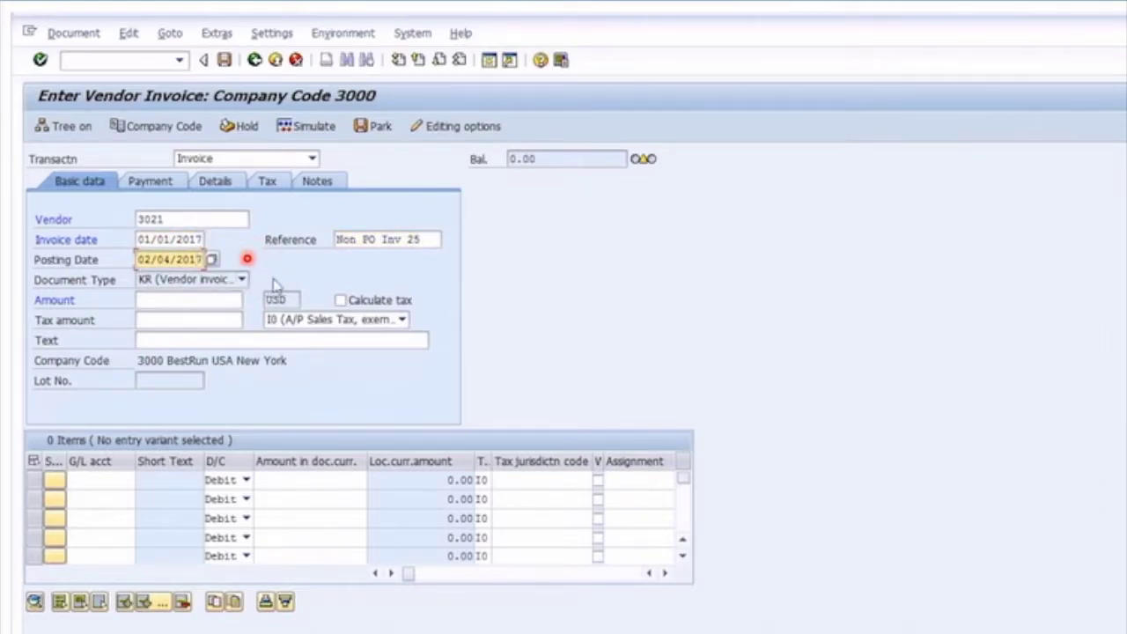
pyautogui.click(158, 301)
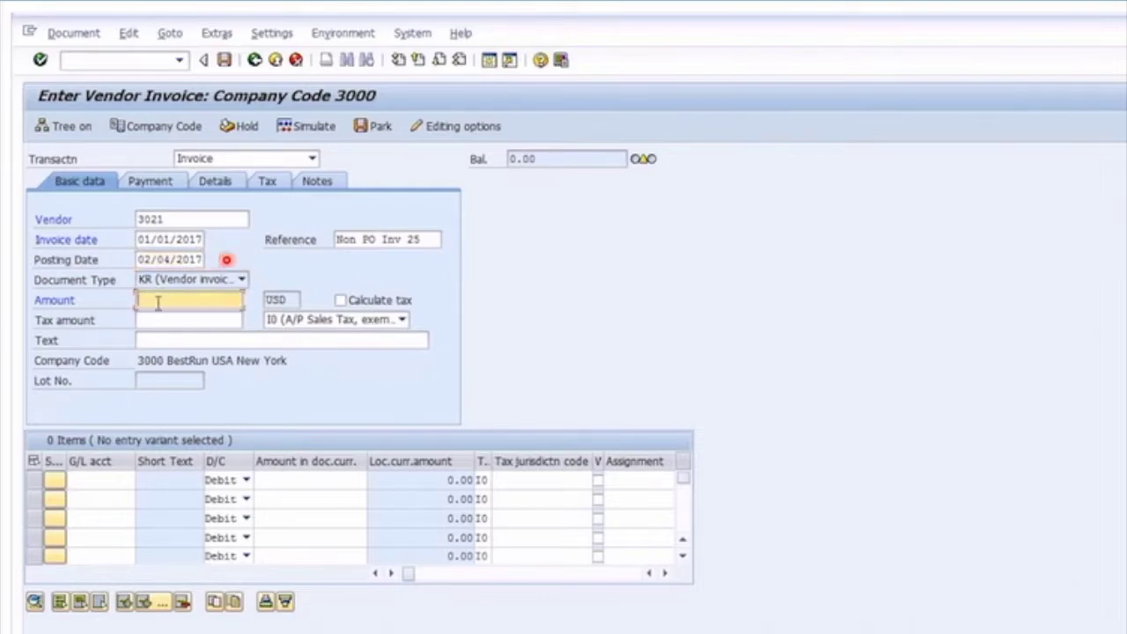
pyautogui.write('2')
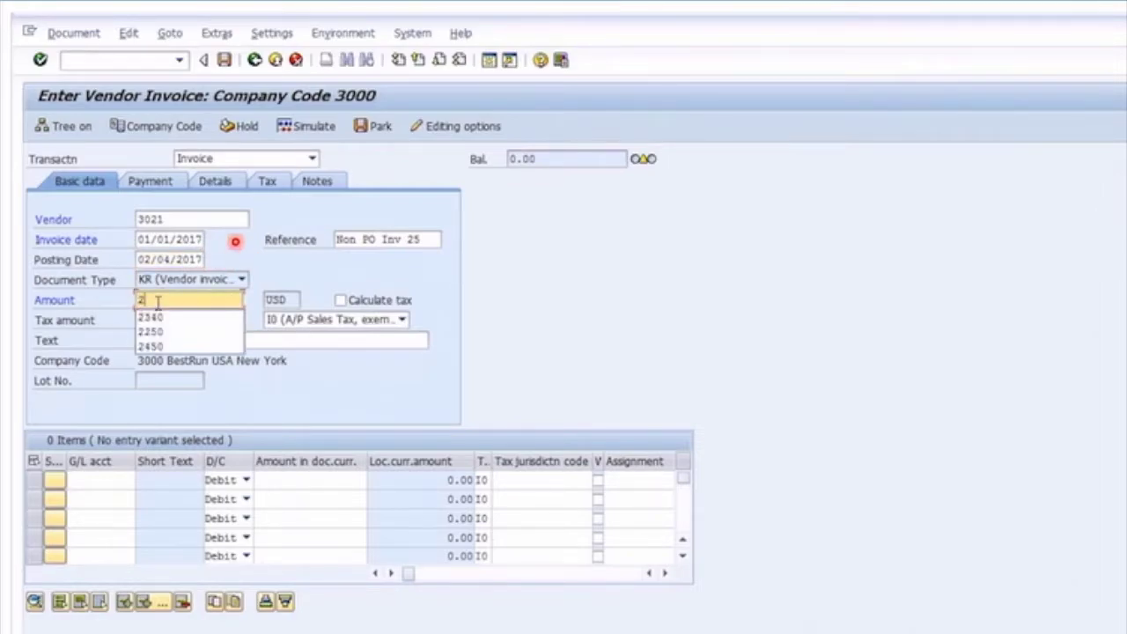
pyautogui.write('323')
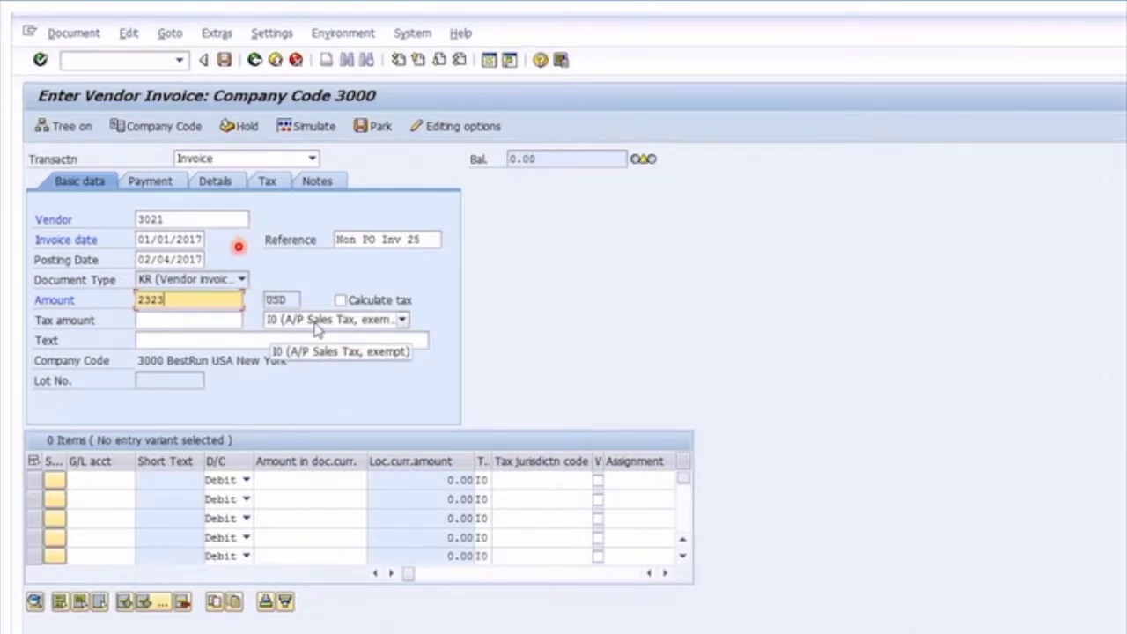
pyautogui.click(341, 301)
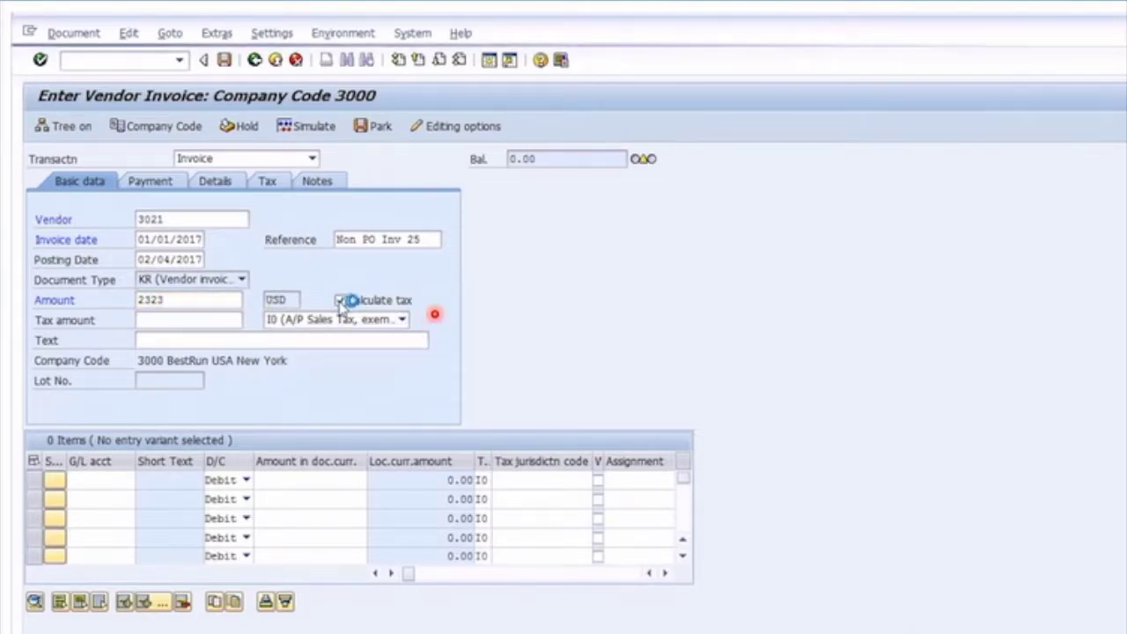
pyautogui.press('Return')
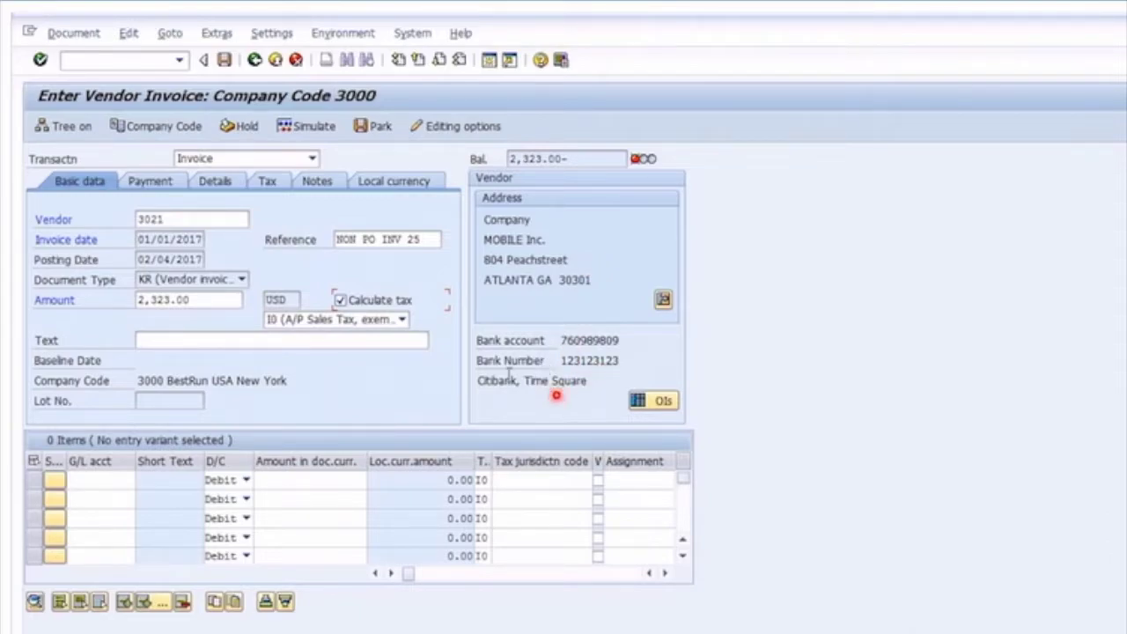
# - Enter G/L account 476000 with amount 2323 in the first line item
pyautogui.moveTo(138, 380); pyautogui.dragTo(166, 382)
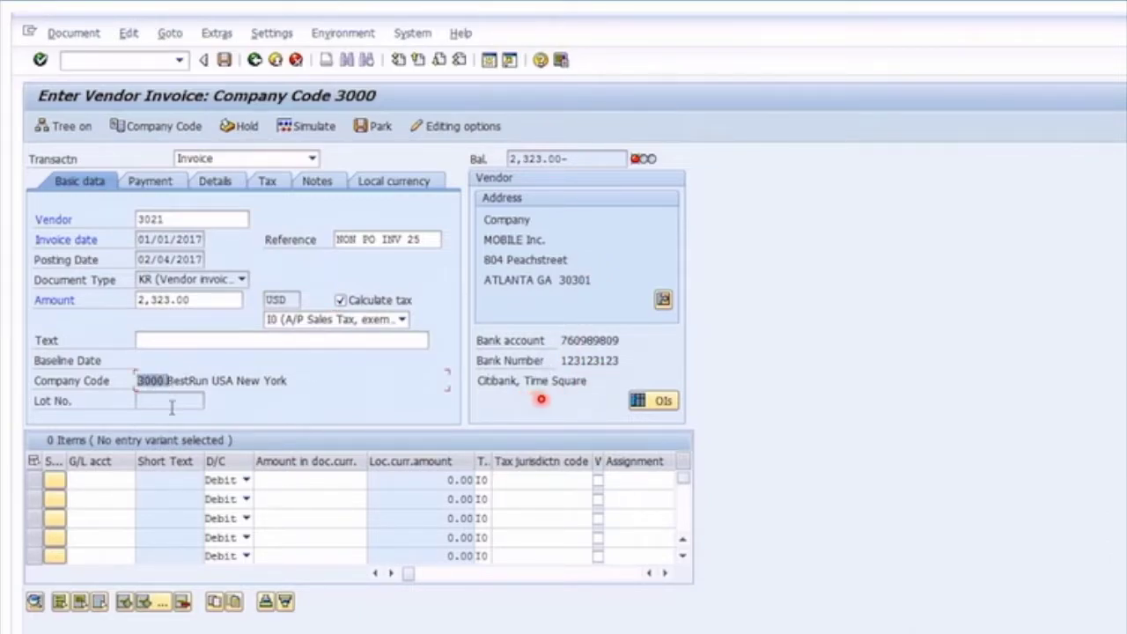
pyautogui.click(94, 478)
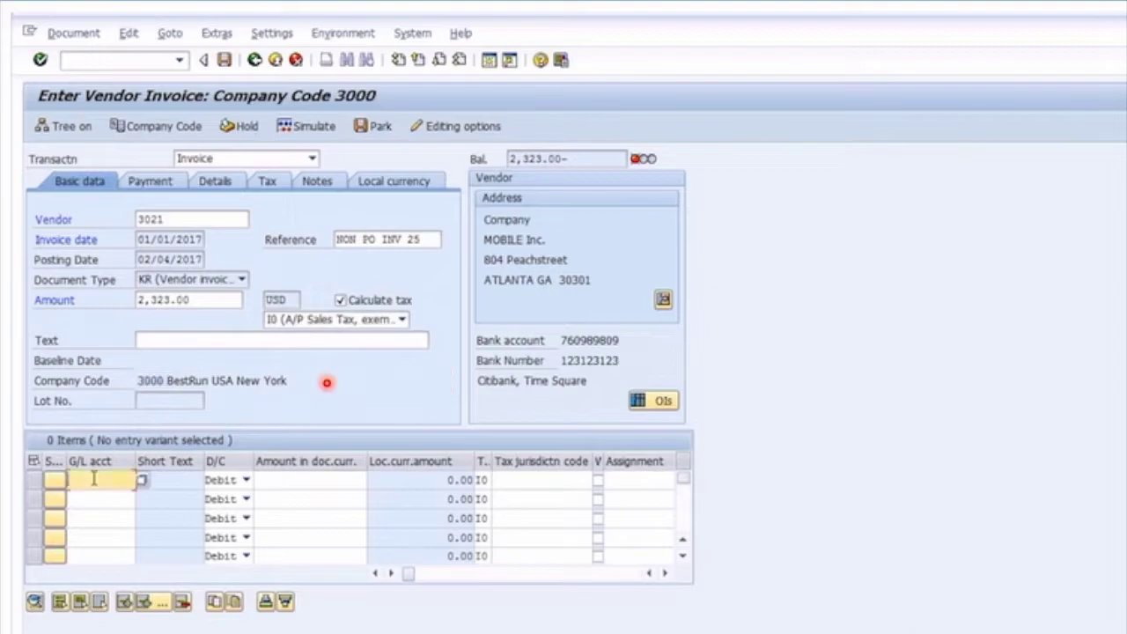
pyautogui.click(94, 478)
pyautogui.click(98, 495)
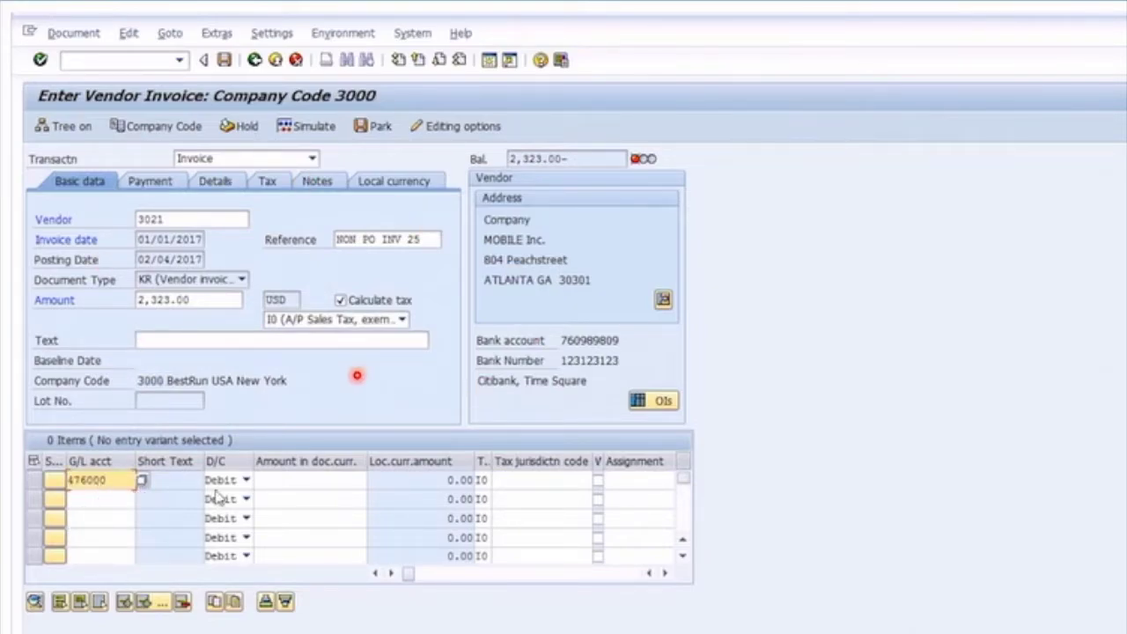
pyautogui.click(298, 480)
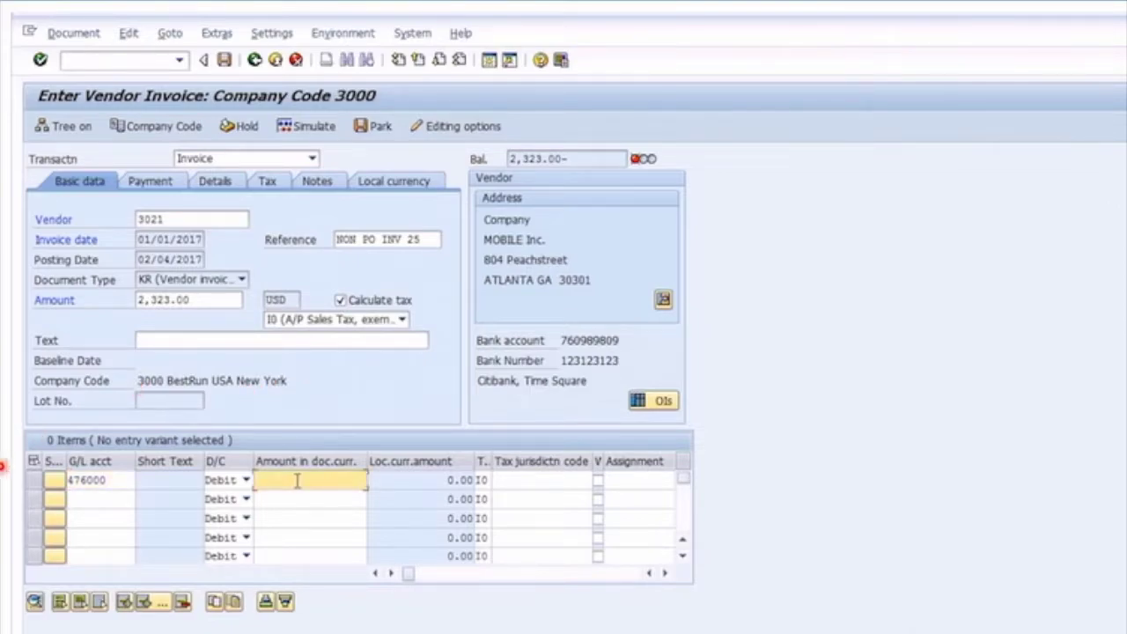
pyautogui.write('2323')
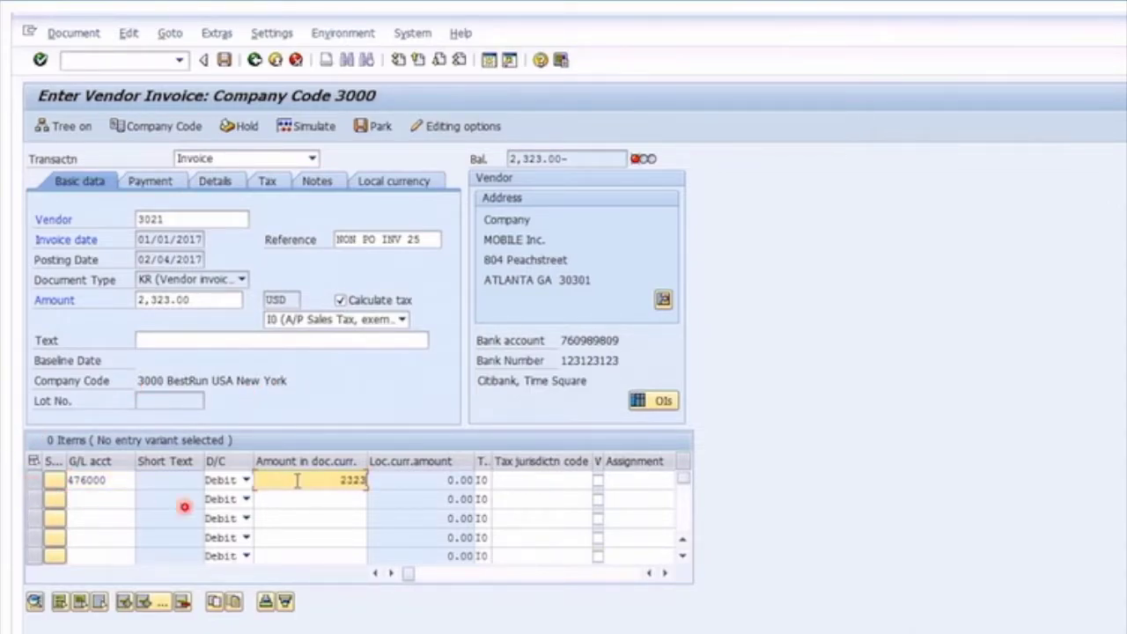
pyautogui.click(218, 303)
pyautogui.click(317, 479)
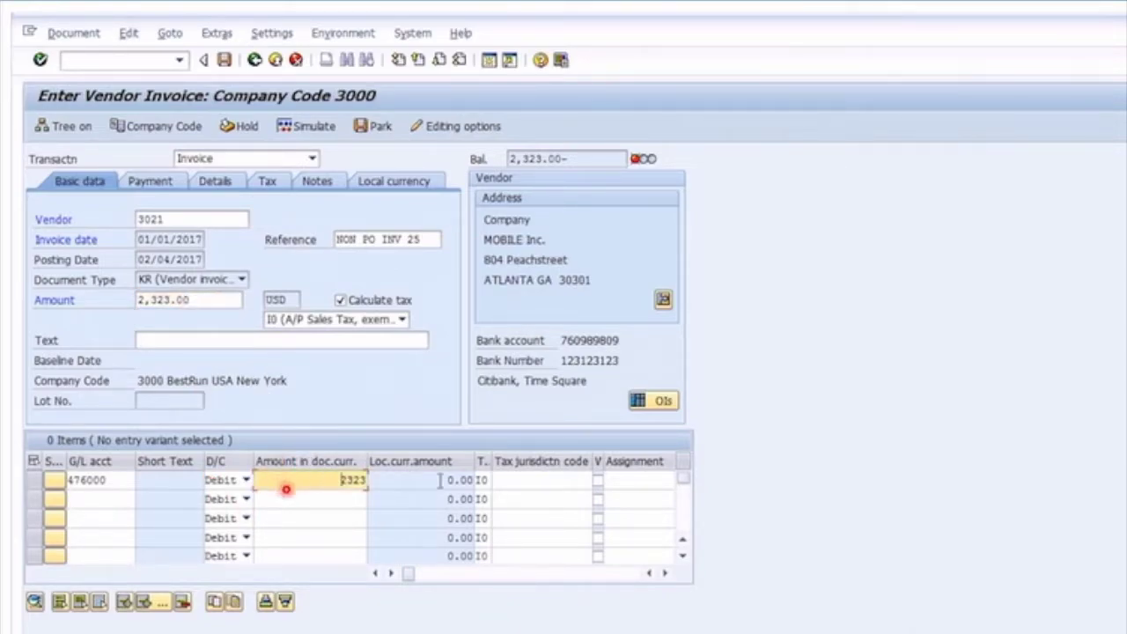
pyautogui.click(512, 482)
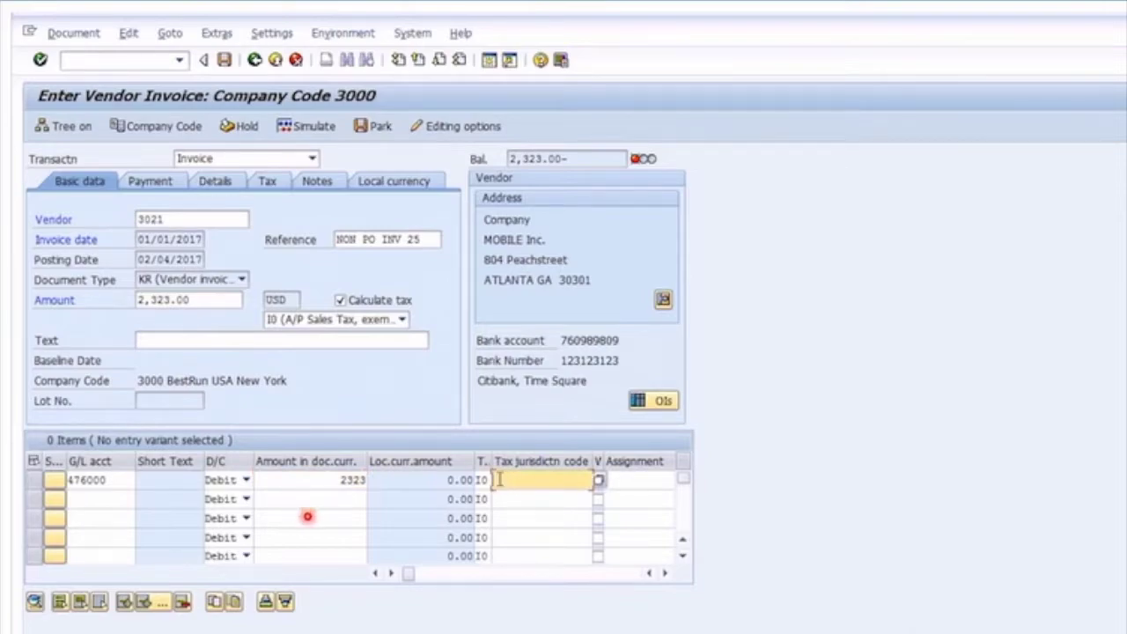
pyautogui.click(482, 481)
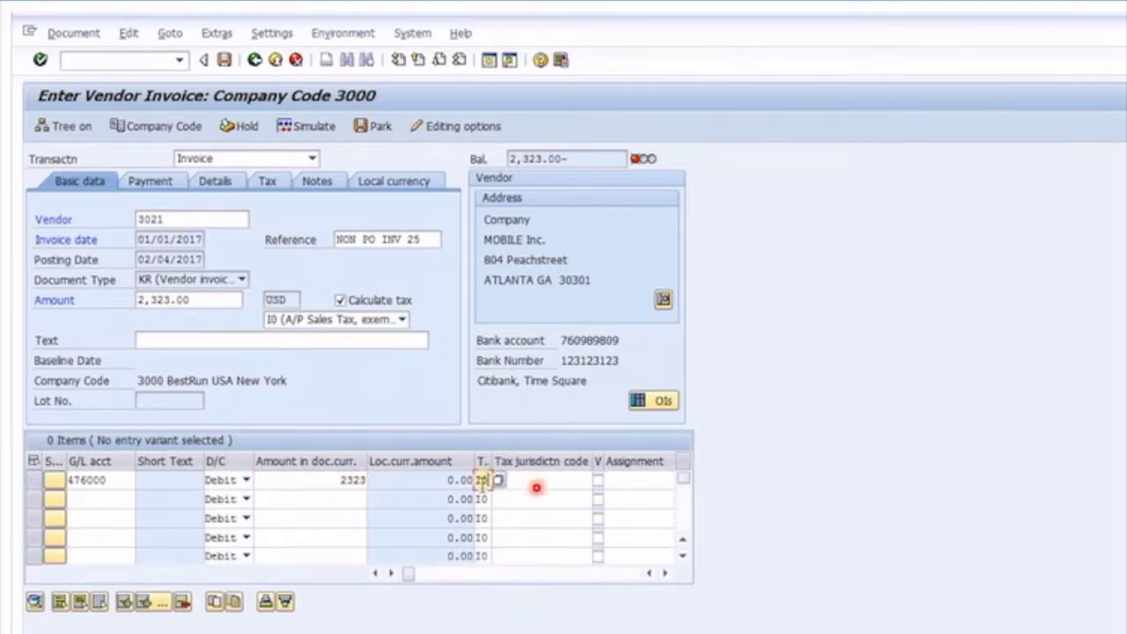
pyautogui.click(270, 320)
pyautogui.click(273, 329)
pyautogui.click(557, 481)
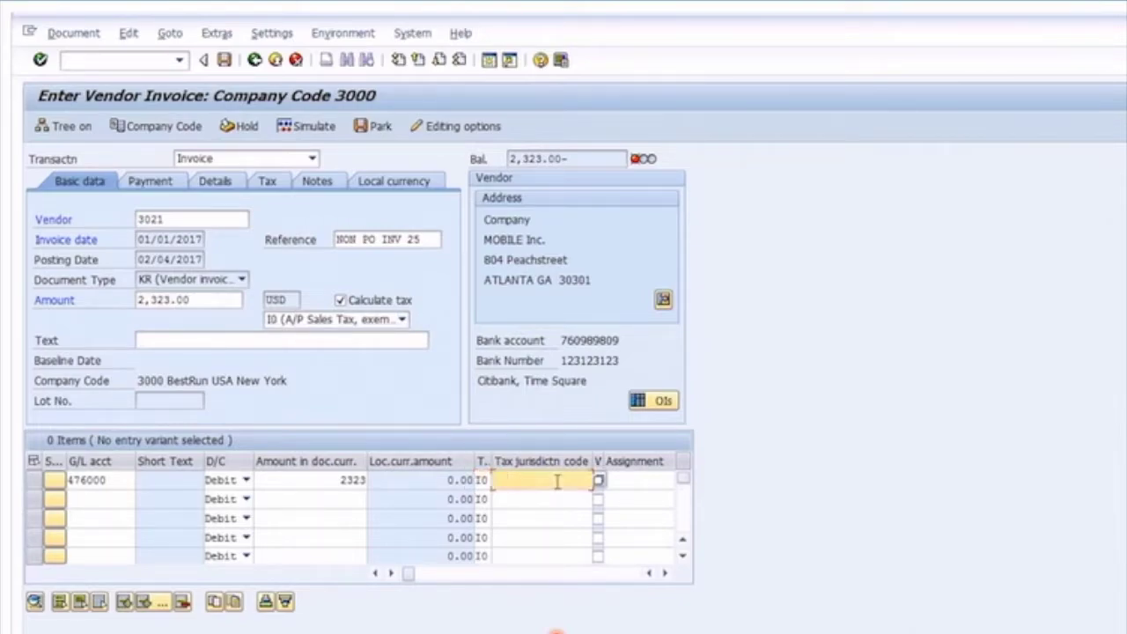
pyautogui.click(557, 497)
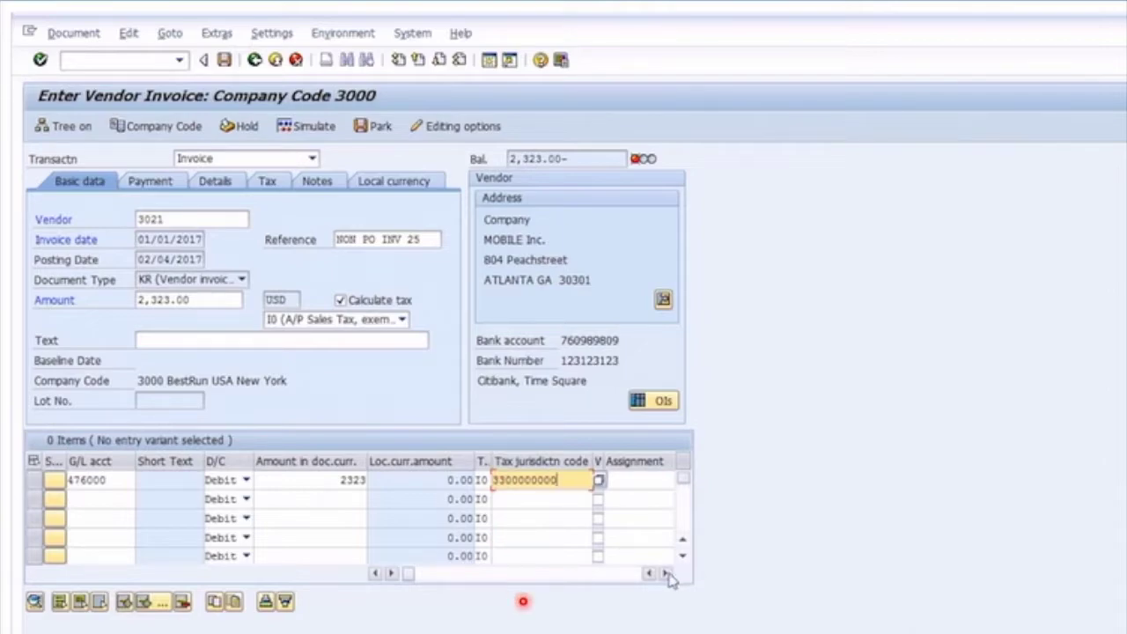
pyautogui.doubleClick(123, 479)
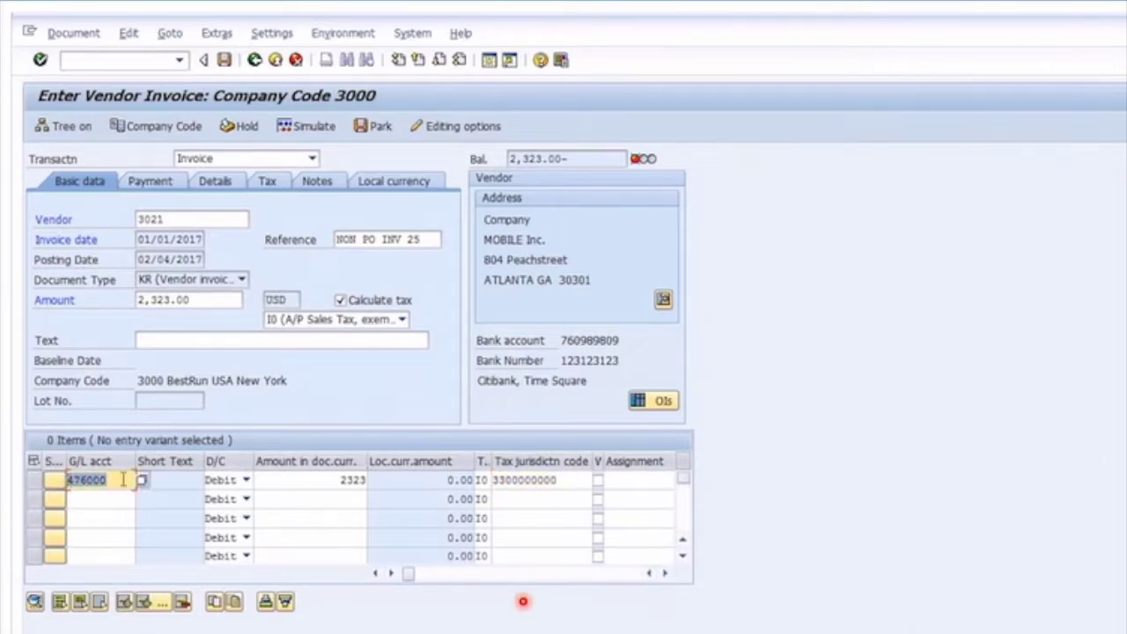
# - Set cost center 1240 on the first line item
pyautogui.click(665, 573)
pyautogui.click(665, 573)
pyautogui.click(665, 573)
pyautogui.click(665, 574)
pyautogui.click(665, 573)
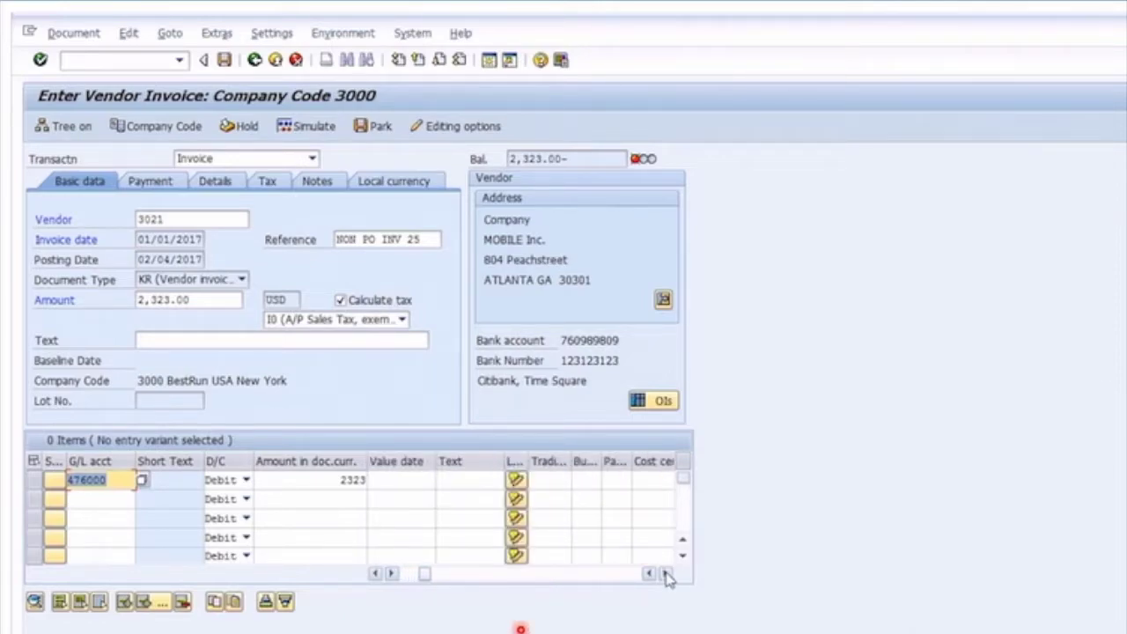
pyautogui.click(665, 573)
pyautogui.click(576, 479)
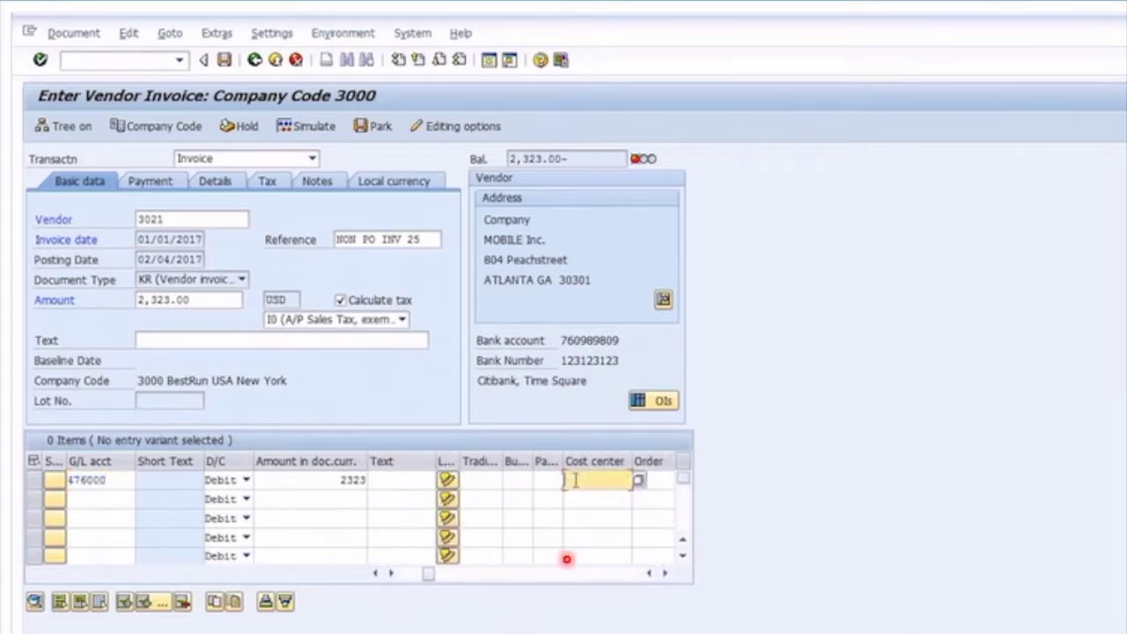
pyautogui.click(597, 496)
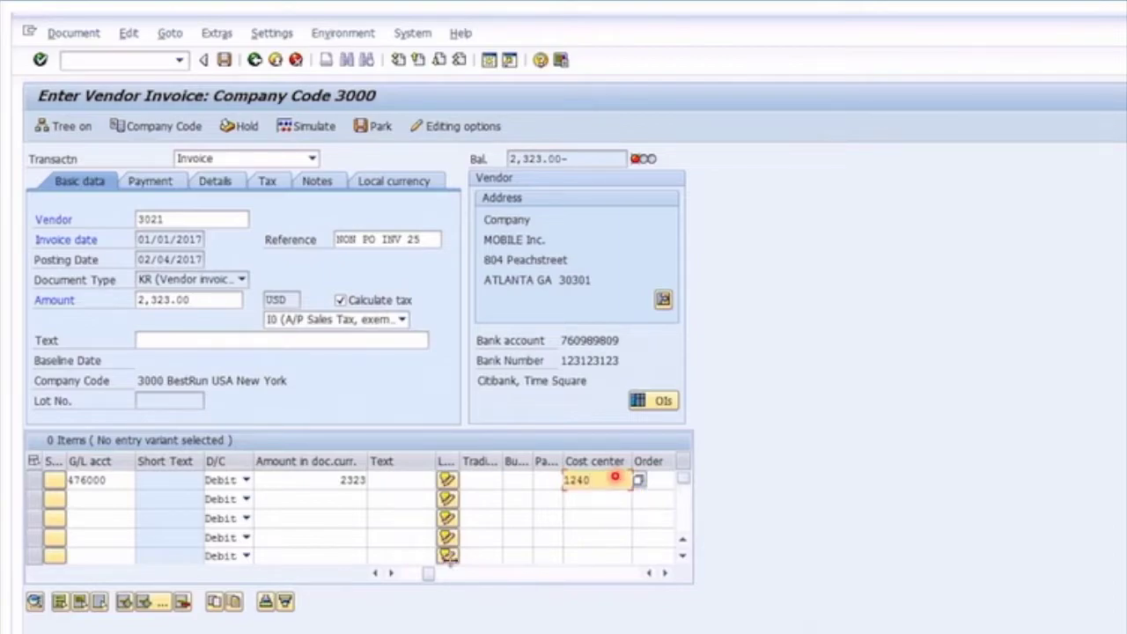
pyautogui.click(375, 573)
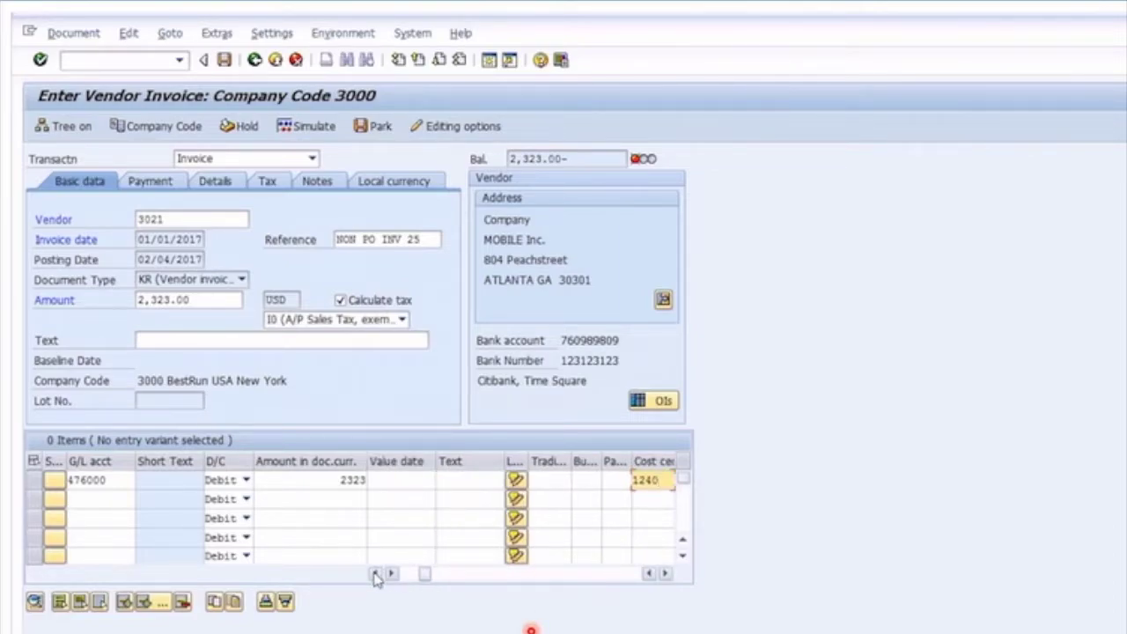
# - Enter line text 'Printer Ink' and validate so the balance reaches 0.00
pyautogui.click(447, 479)
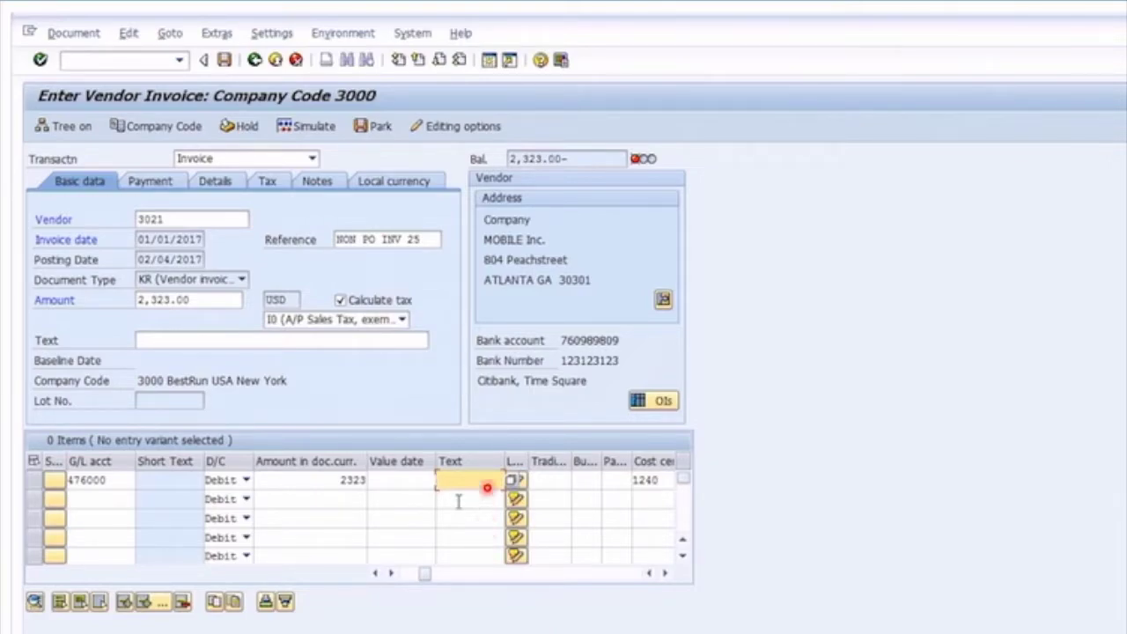
pyautogui.write('Printer Ink')
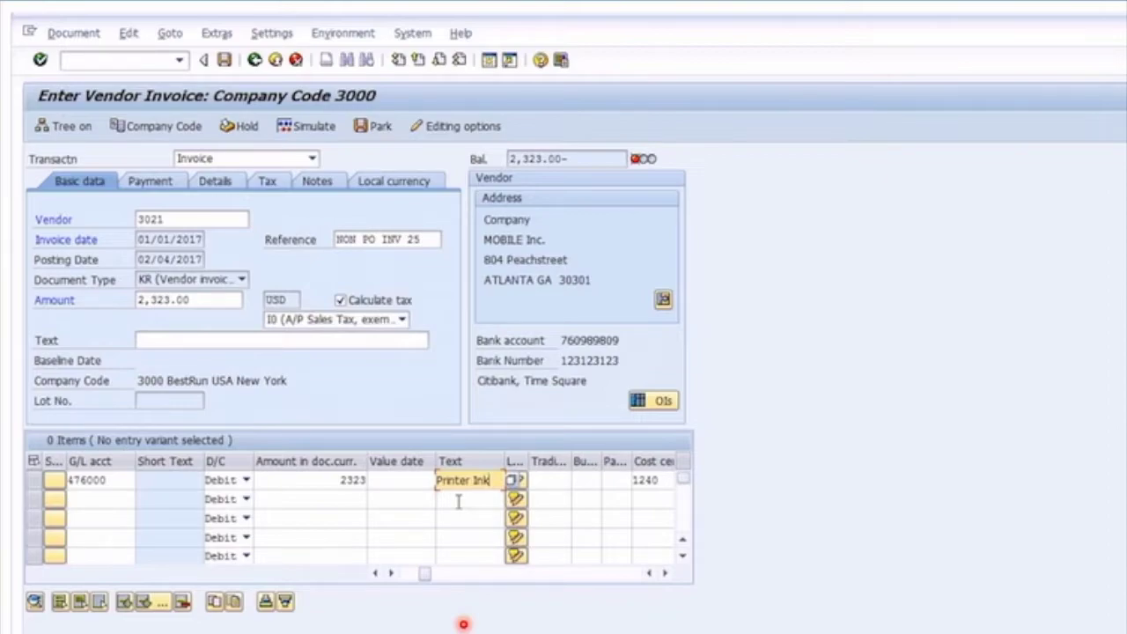
pyautogui.press('Return')
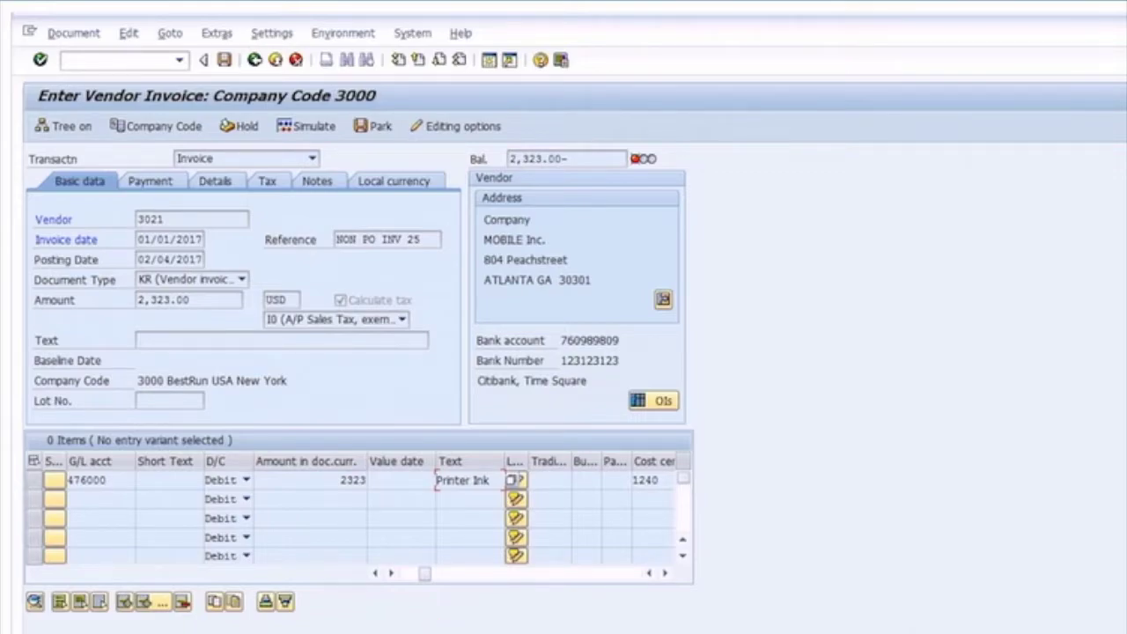
pyautogui.click(139, 243)
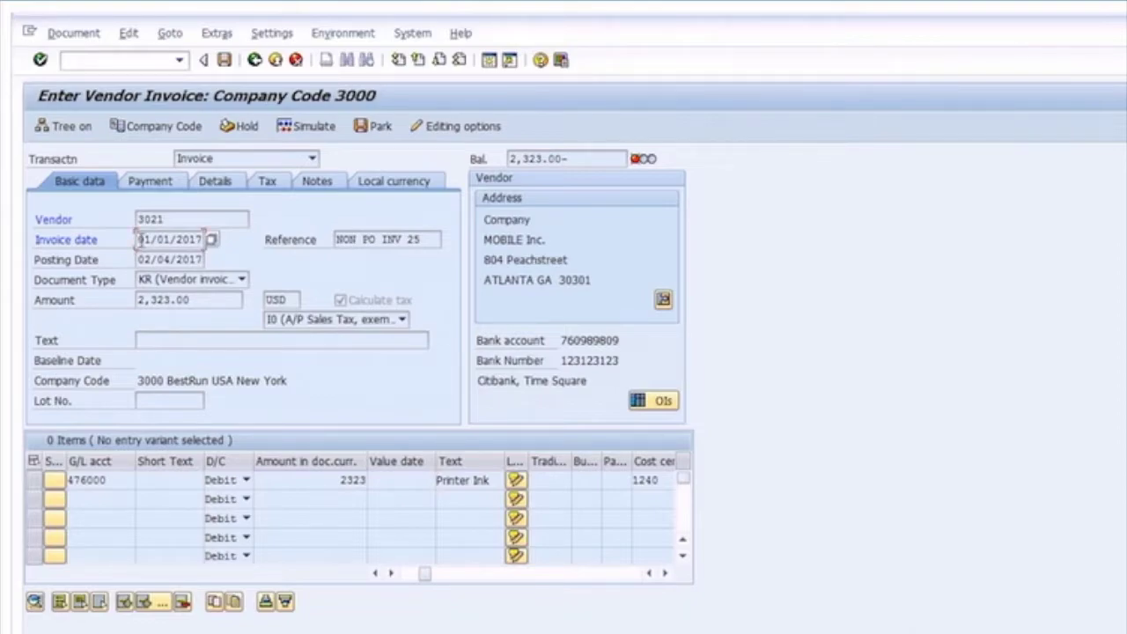
pyautogui.moveTo(139, 239); pyautogui.dragTo(202, 239)
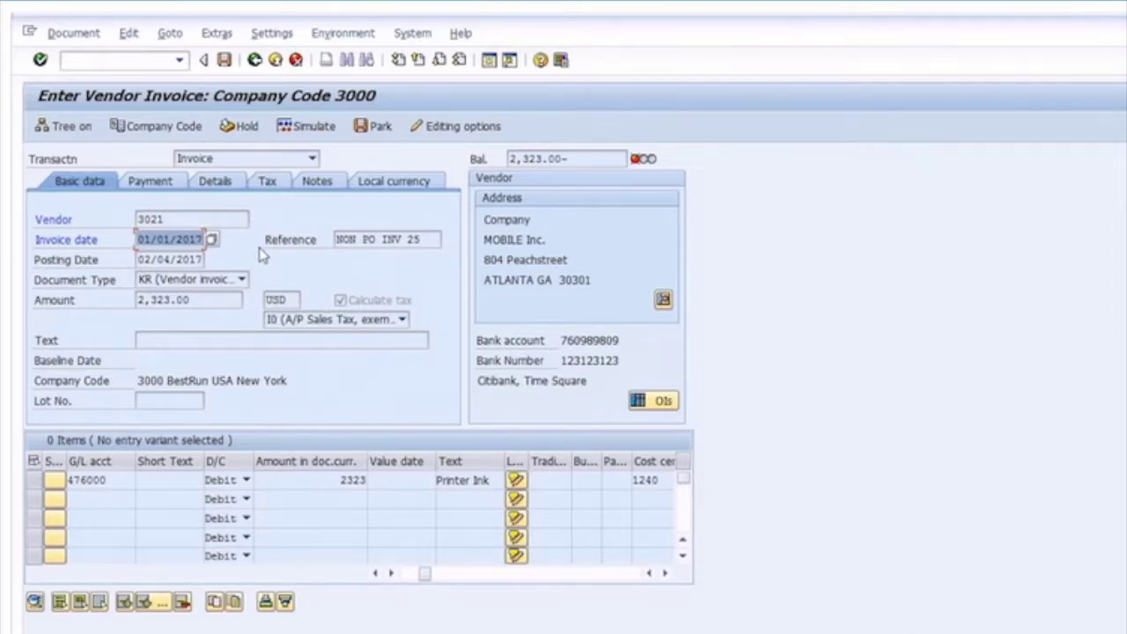
pyautogui.press('Return')
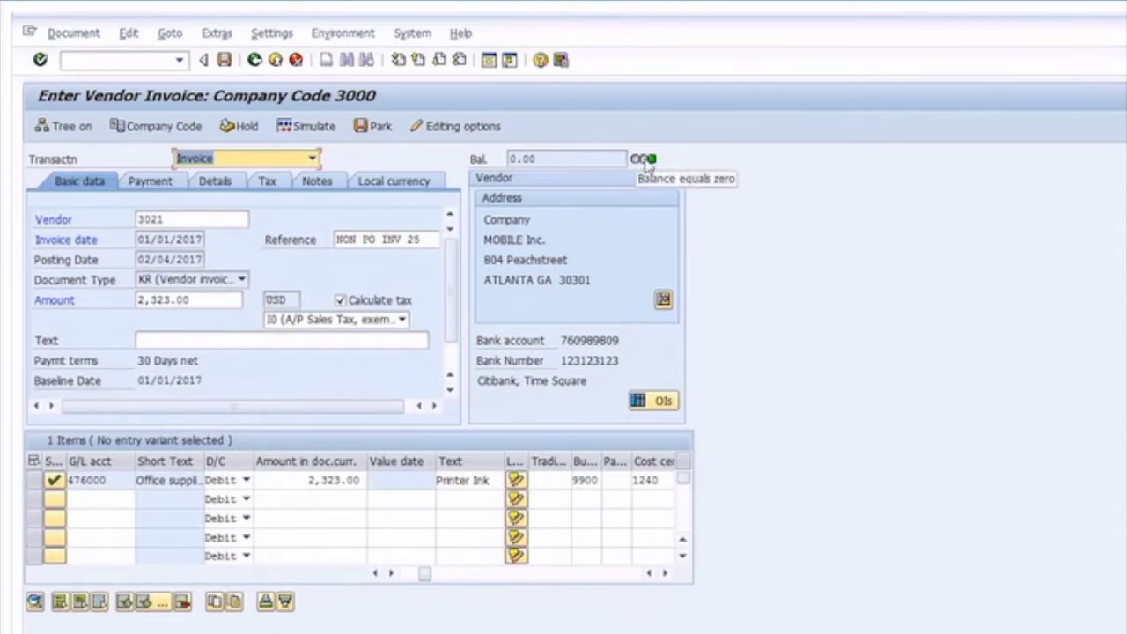
pyautogui.click(651, 165)
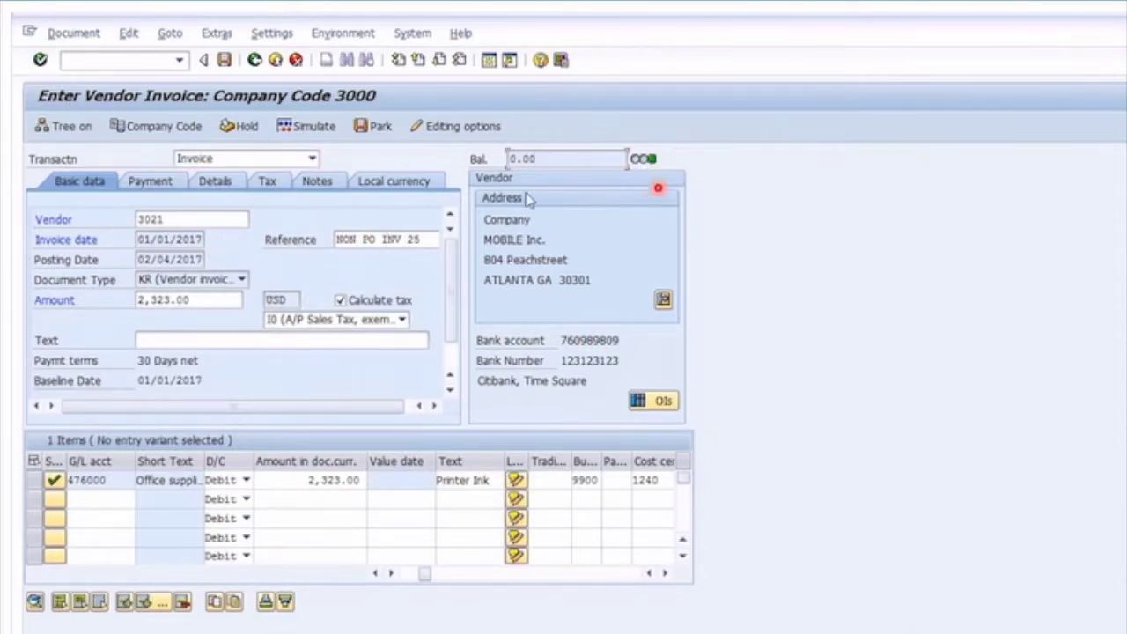
# - Review payment details (baseline 01/01/2017, due 01/31/2017, NT30) and simulate the posting
pyautogui.click(203, 300)
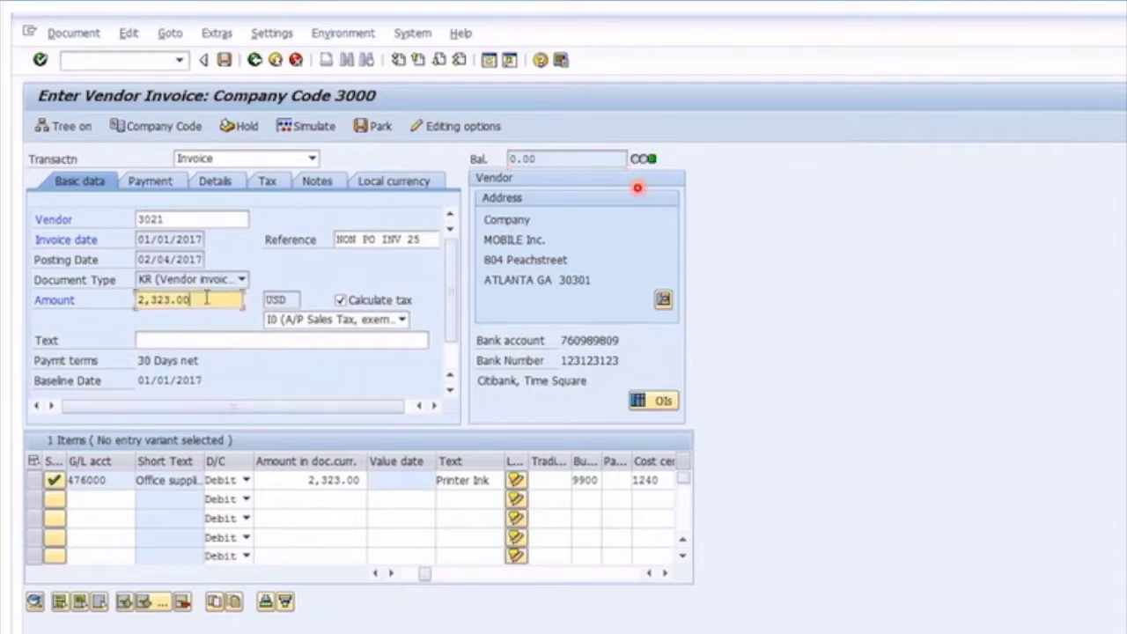
pyautogui.click(286, 481)
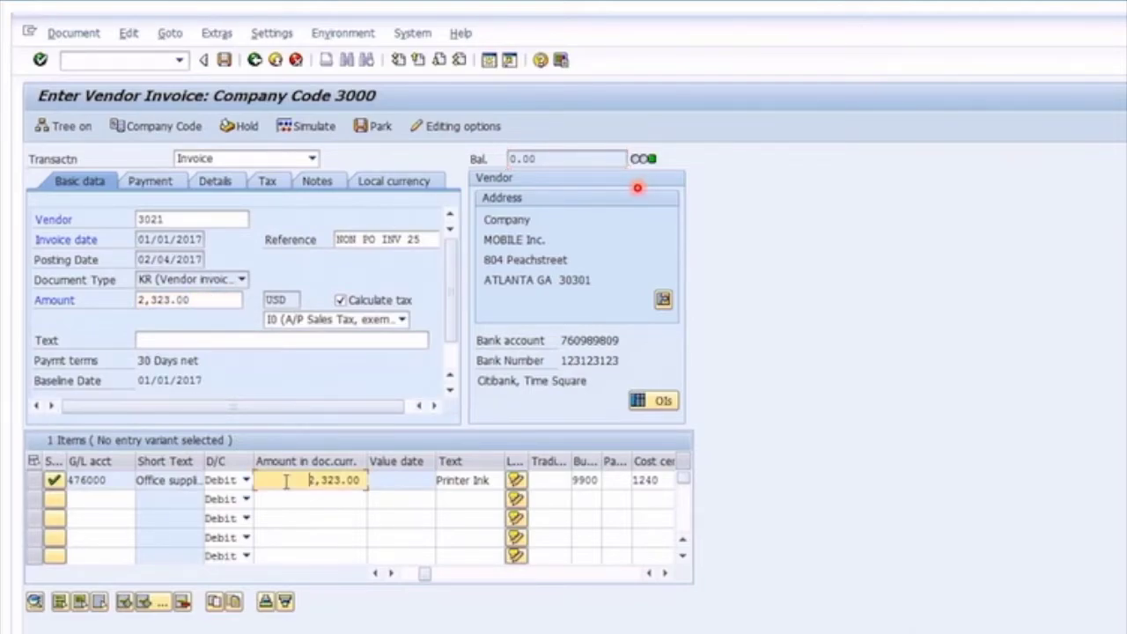
pyautogui.click(167, 183)
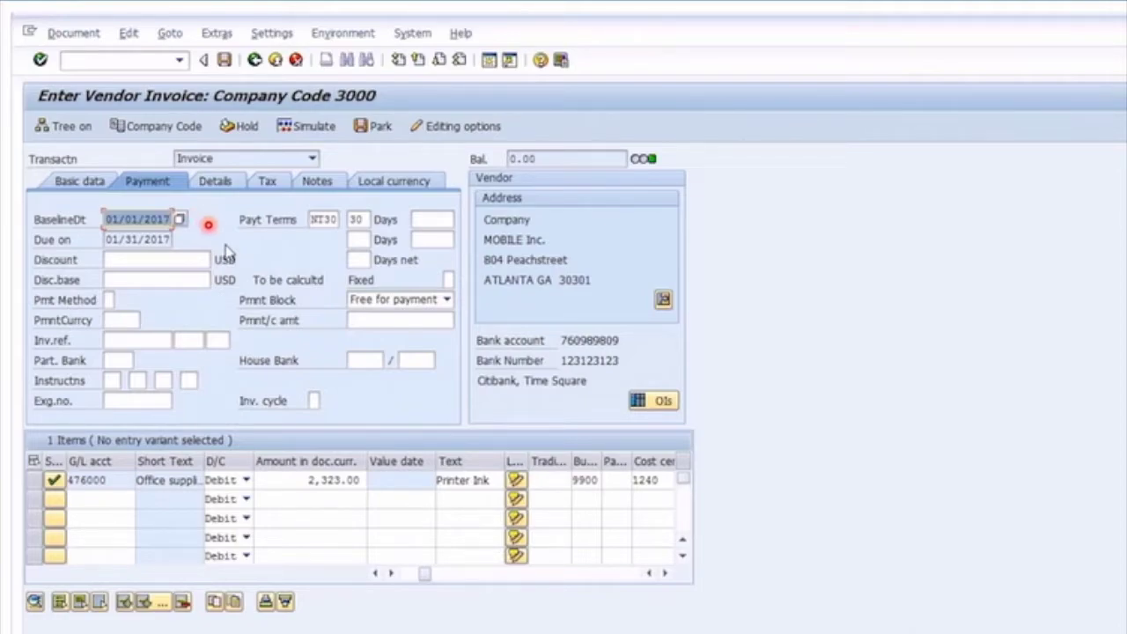
pyautogui.click(88, 180)
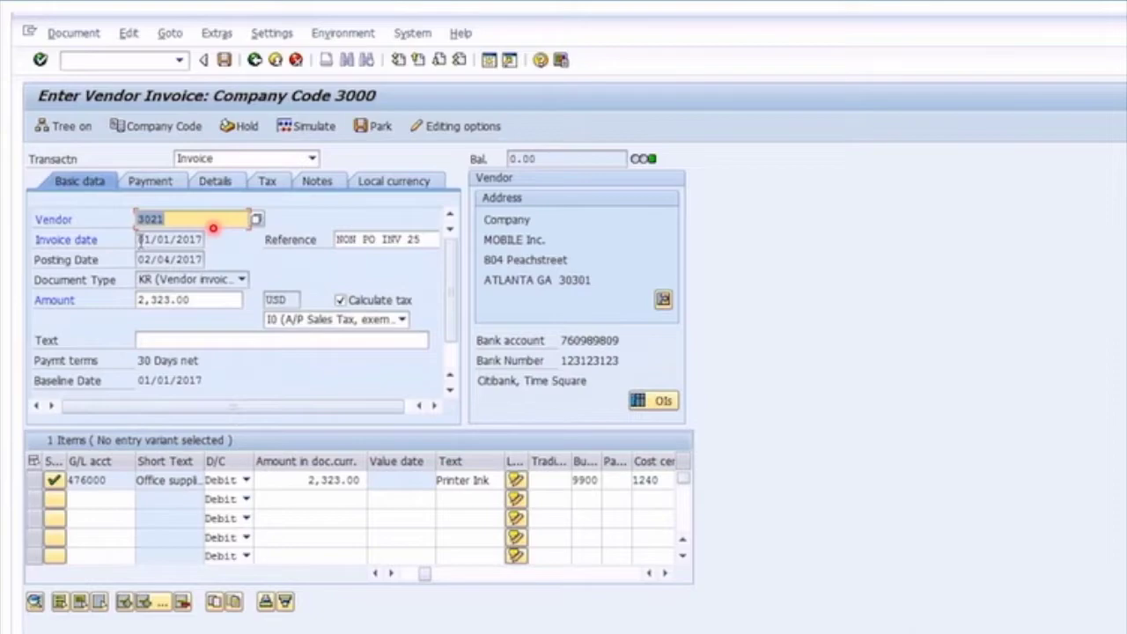
pyautogui.press('Tab')
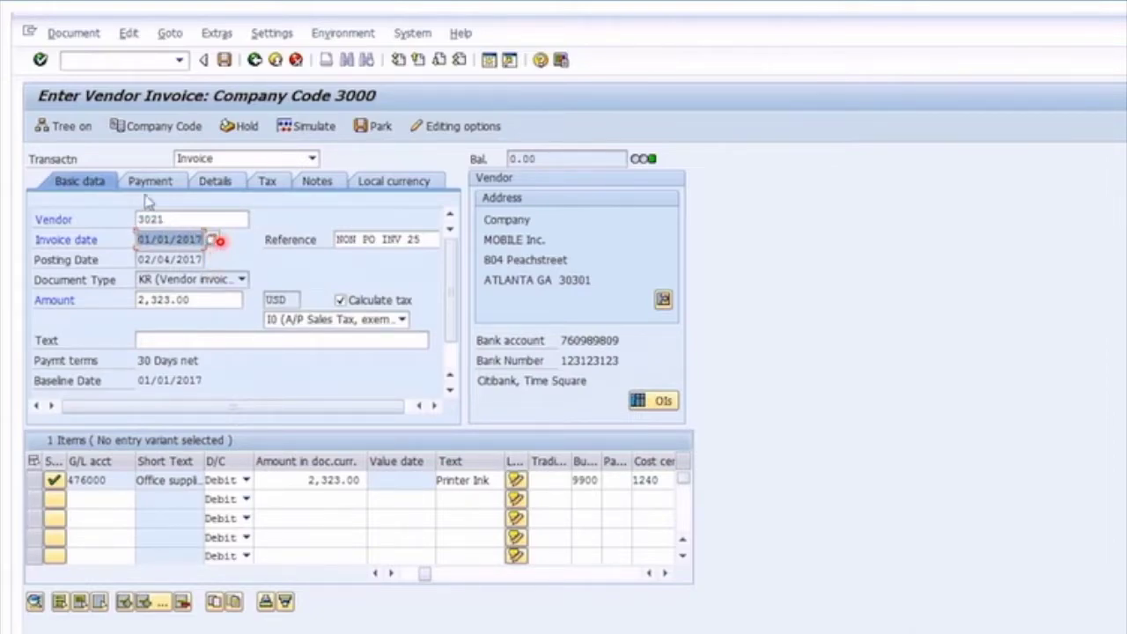
pyautogui.click(150, 182)
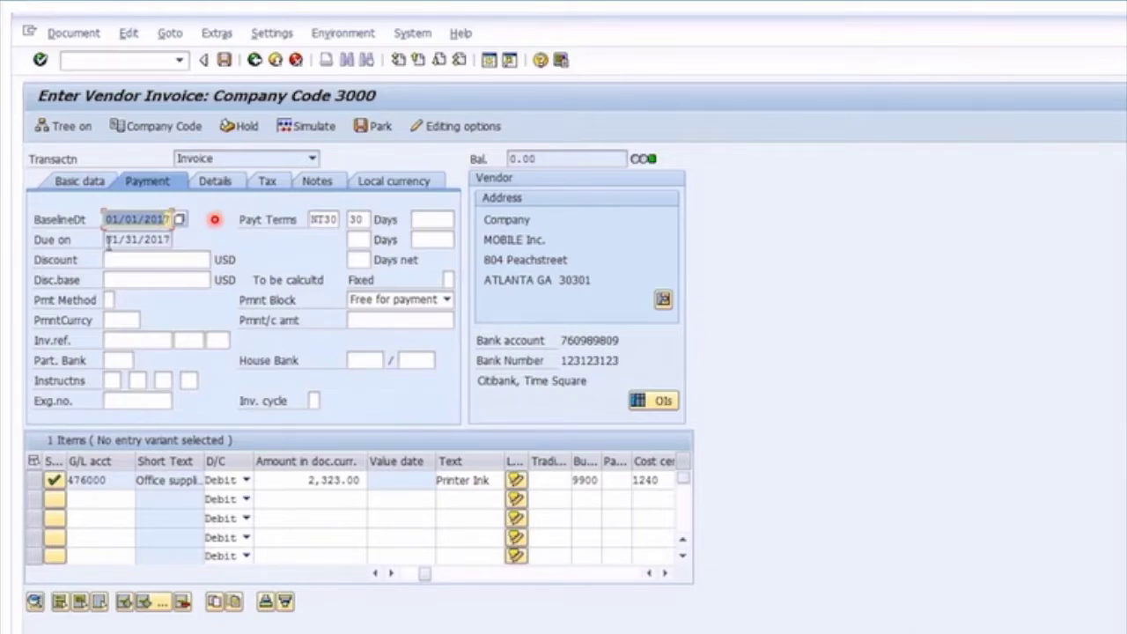
pyautogui.press('Tab')
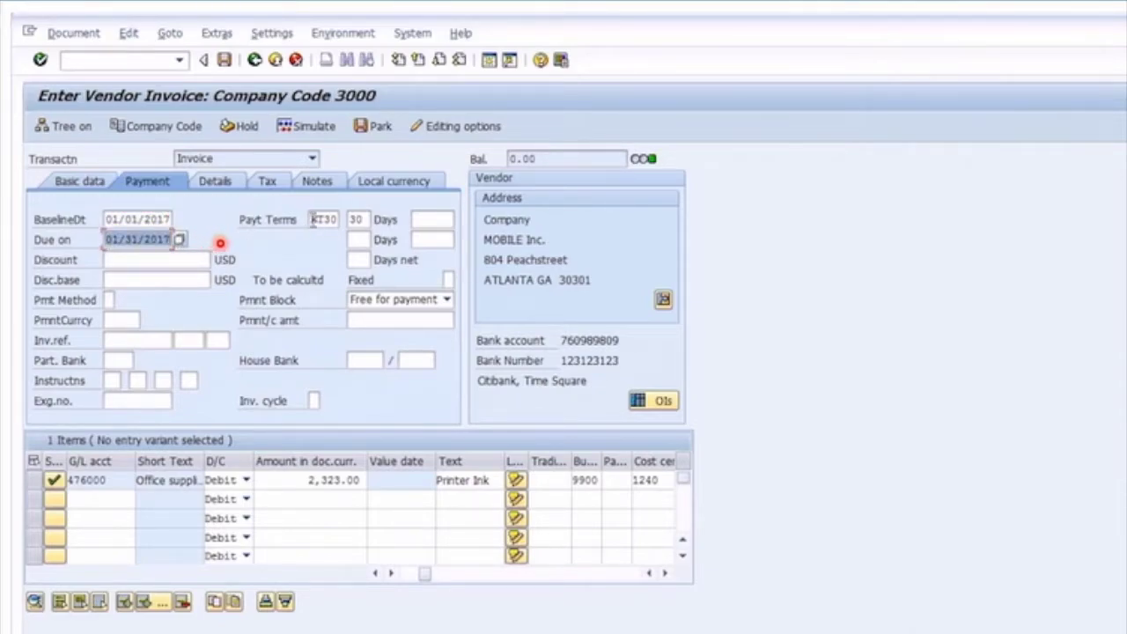
pyautogui.press('Tab')
pyautogui.press('Tab')
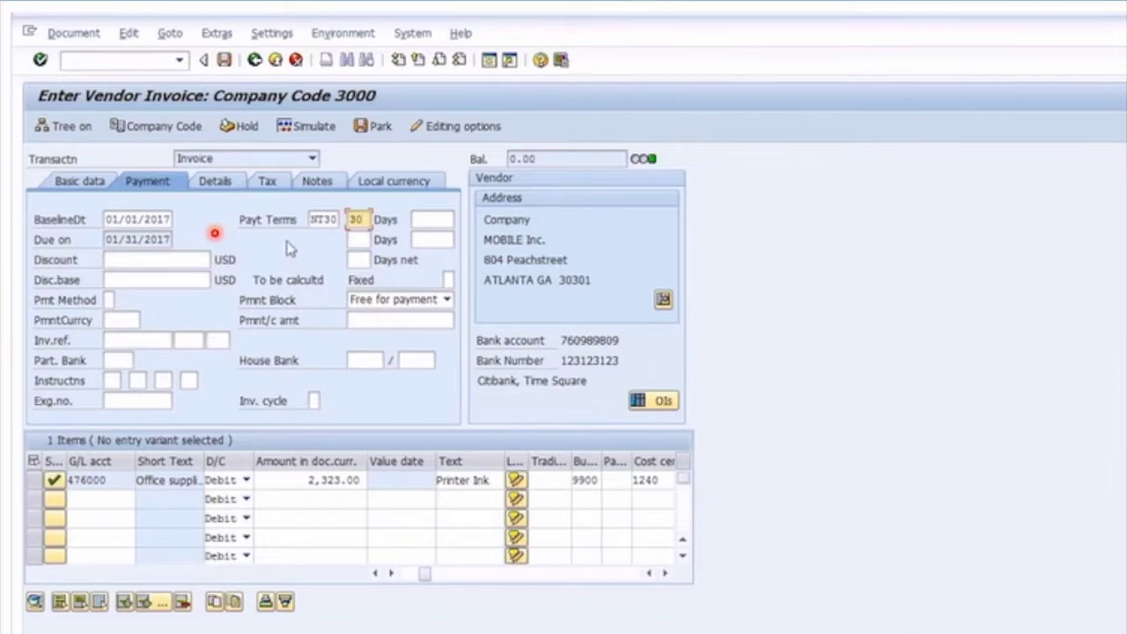
pyautogui.click(314, 129)
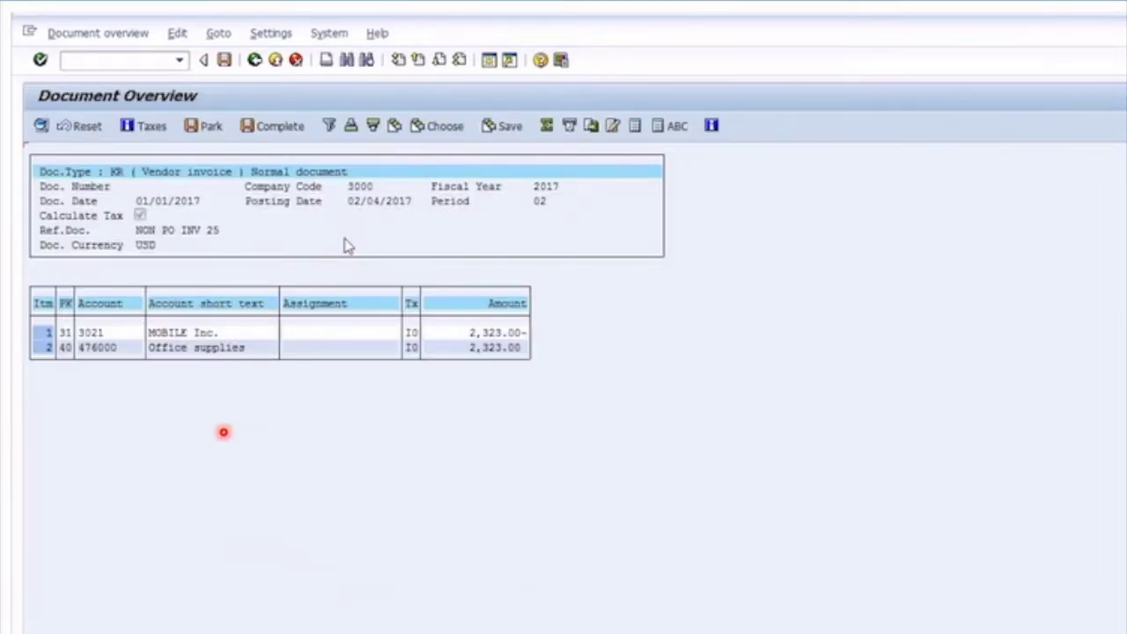
# - Review the vendor line's posting key 31 and post the 2,323.00 invoice
pyautogui.click(65, 333)
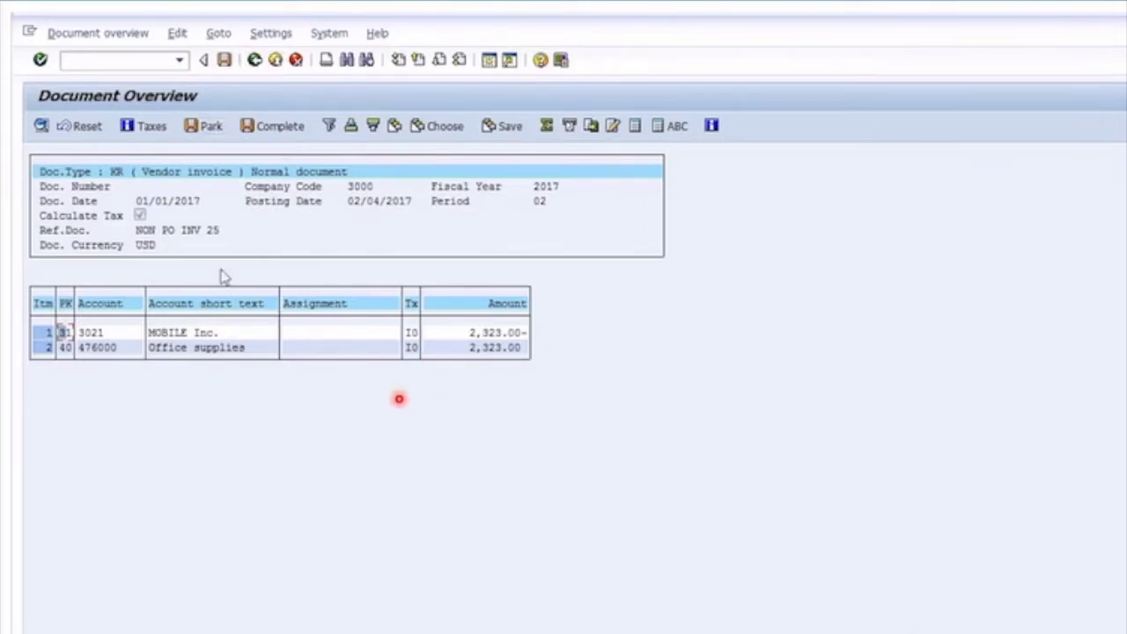
pyautogui.click(224, 62)
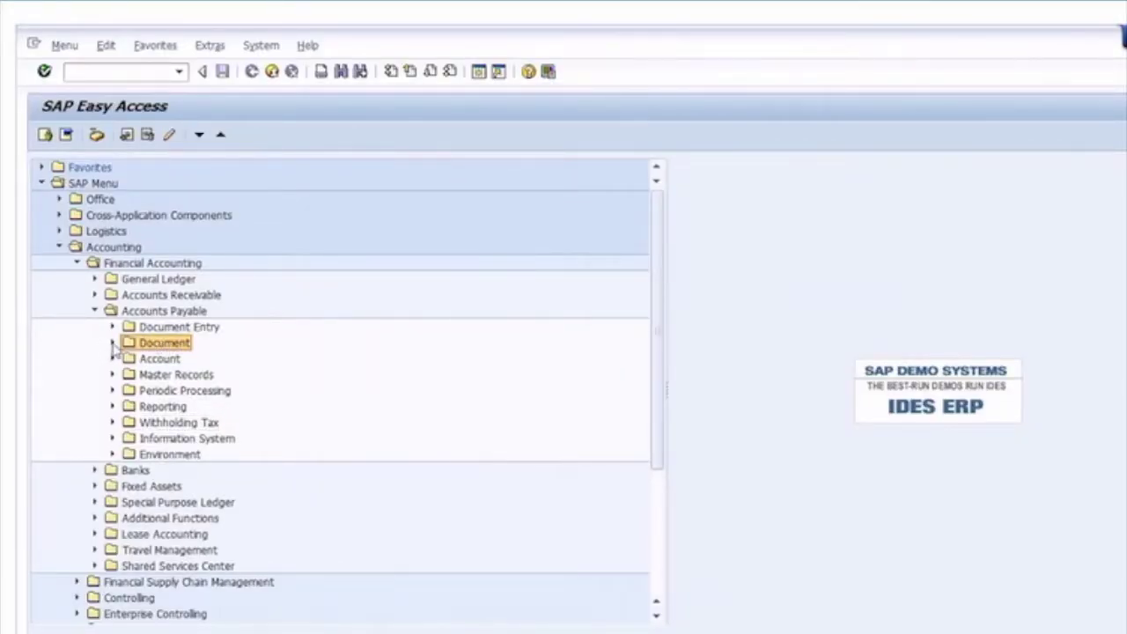
# - Browse the Accounts Payable document functions and launch FB60 for a new invoice
pyautogui.click(112, 342)
pyautogui.click(189, 359)
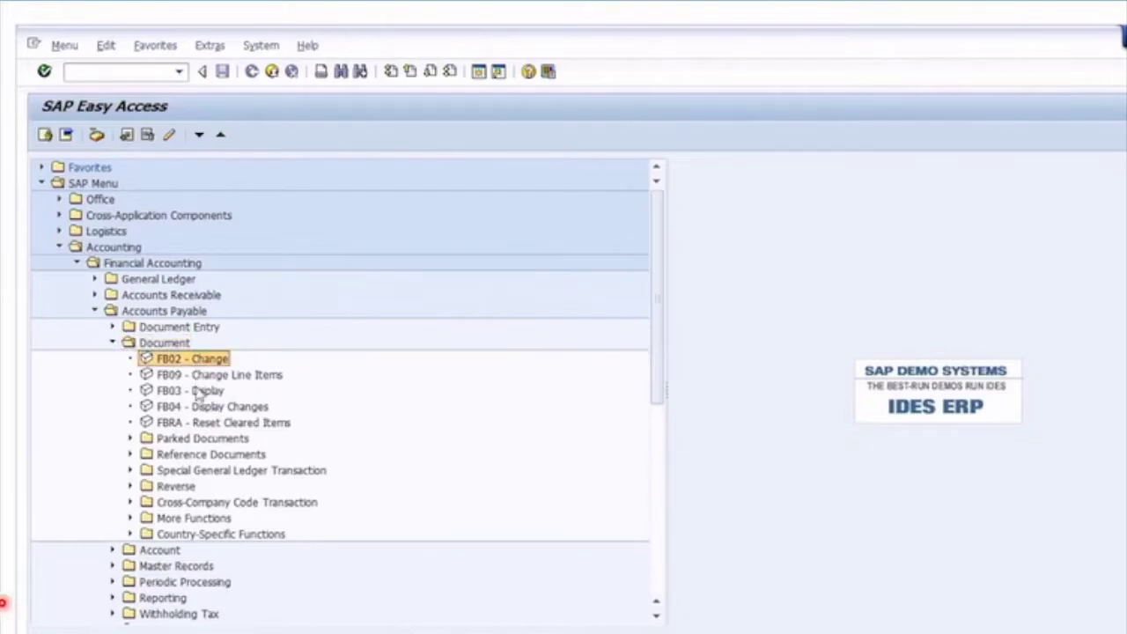
pyautogui.click(198, 390)
pyautogui.click(176, 489)
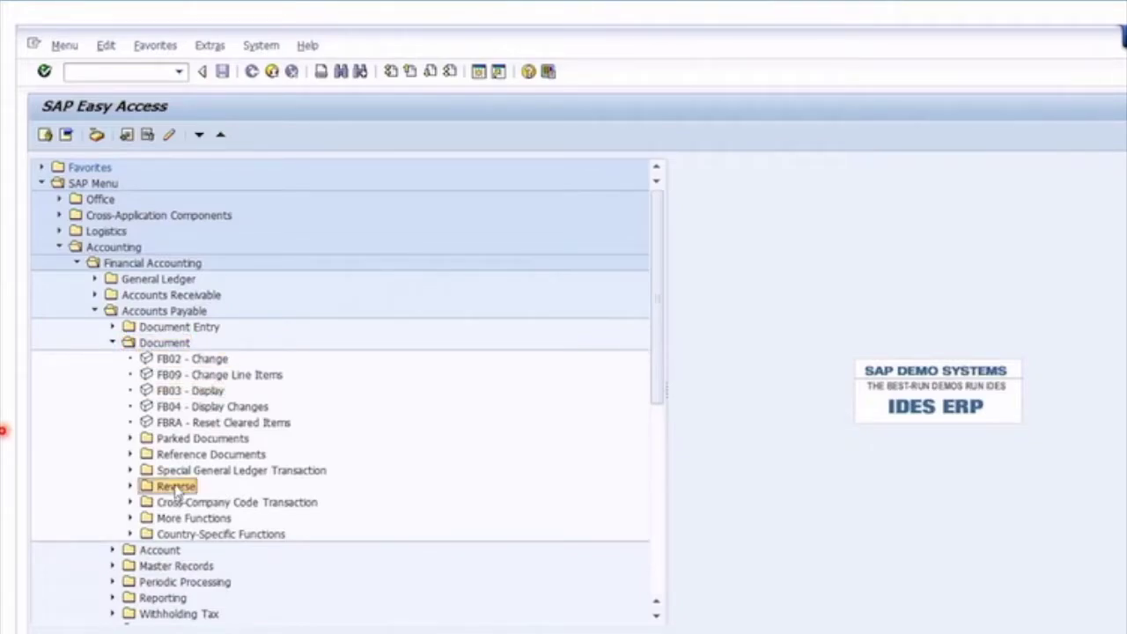
pyautogui.click(112, 343)
pyautogui.click(112, 332)
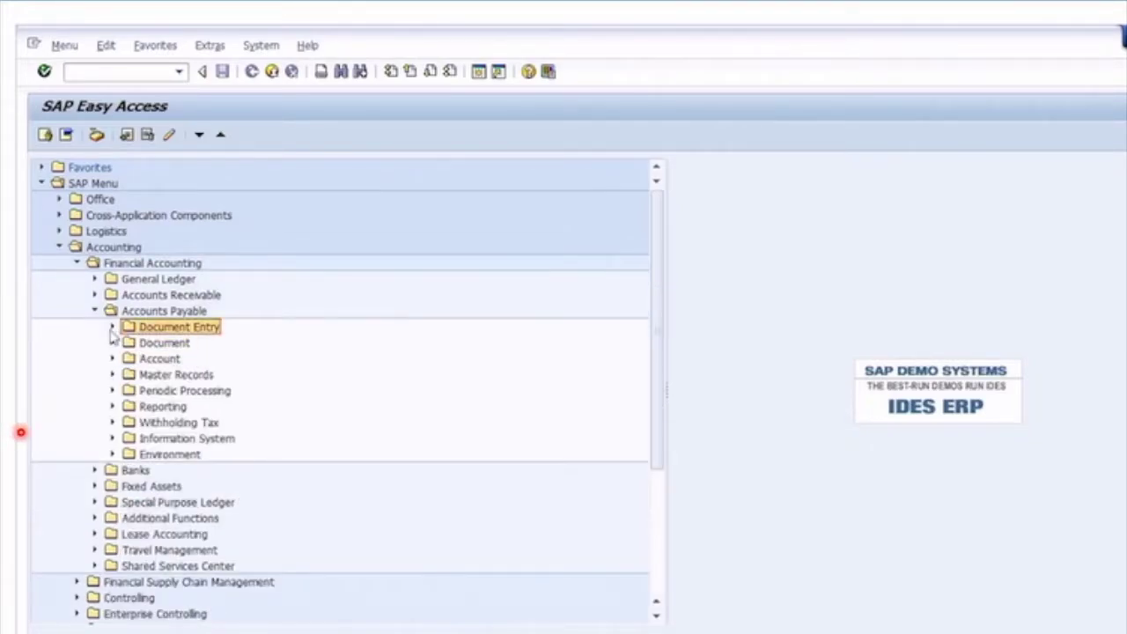
pyautogui.click(112, 328)
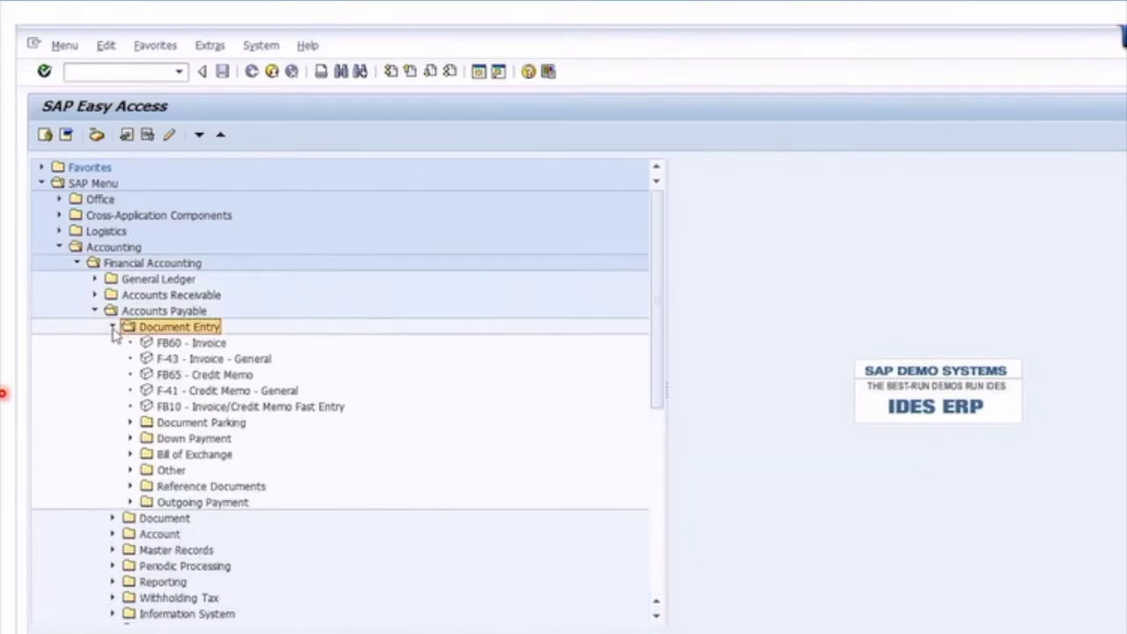
pyautogui.click(180, 345)
pyautogui.doubleClick(181, 346)
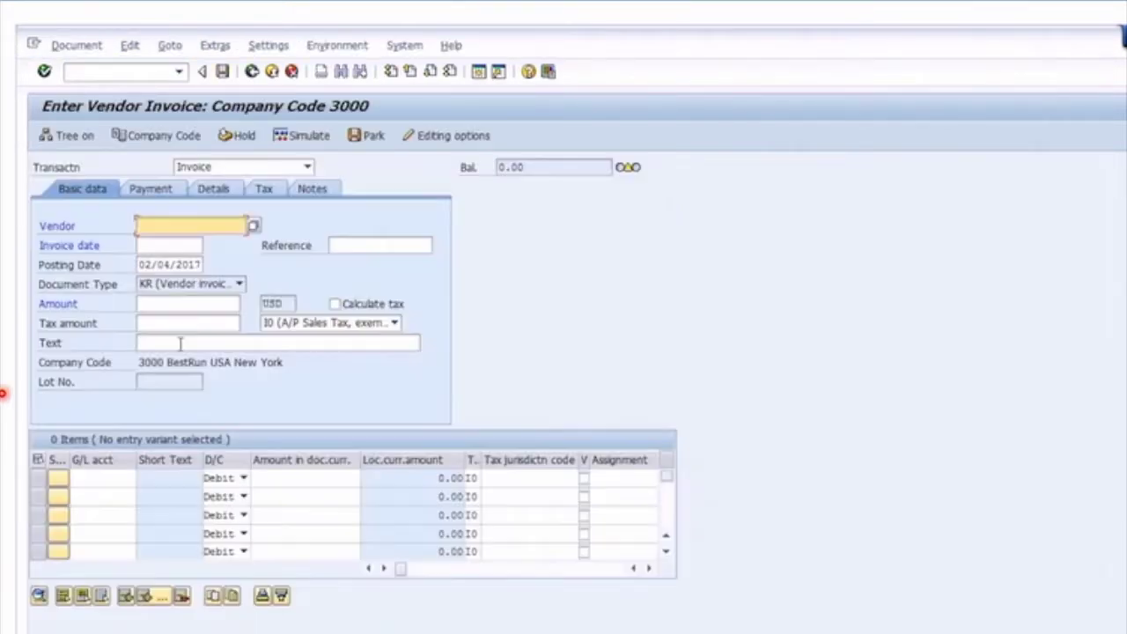
# - Enter vendor 3021, date 01/01/2017, reference NON PO INV 26, amount 1,220.00 with tax calculation
pyautogui.click(169, 231)
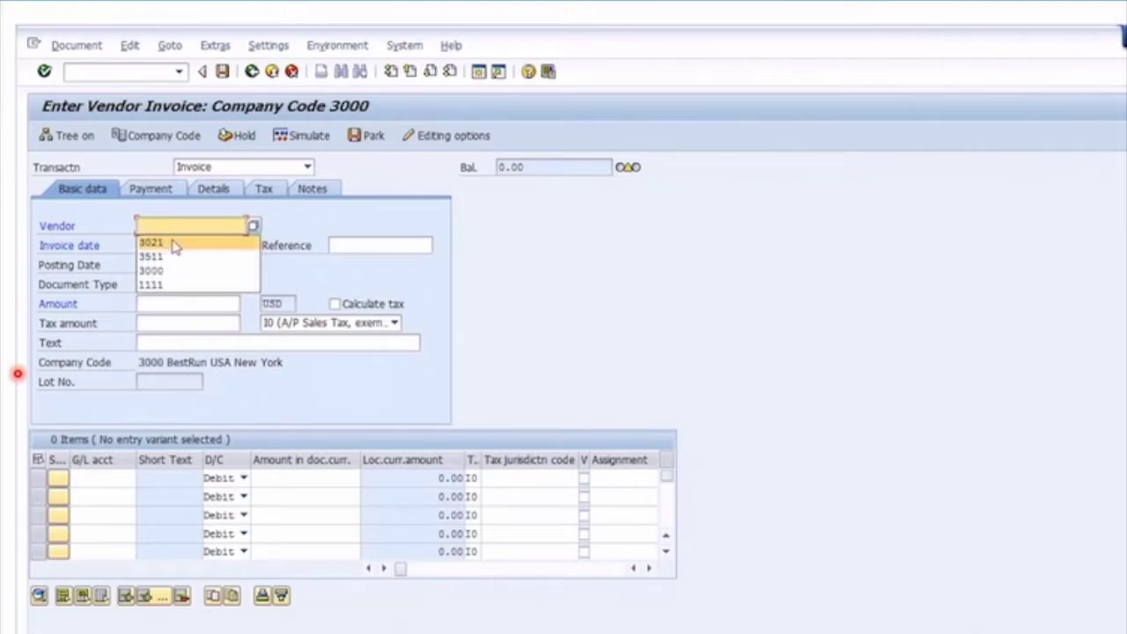
pyautogui.click(175, 247)
pyautogui.click(211, 244)
pyautogui.click(224, 258)
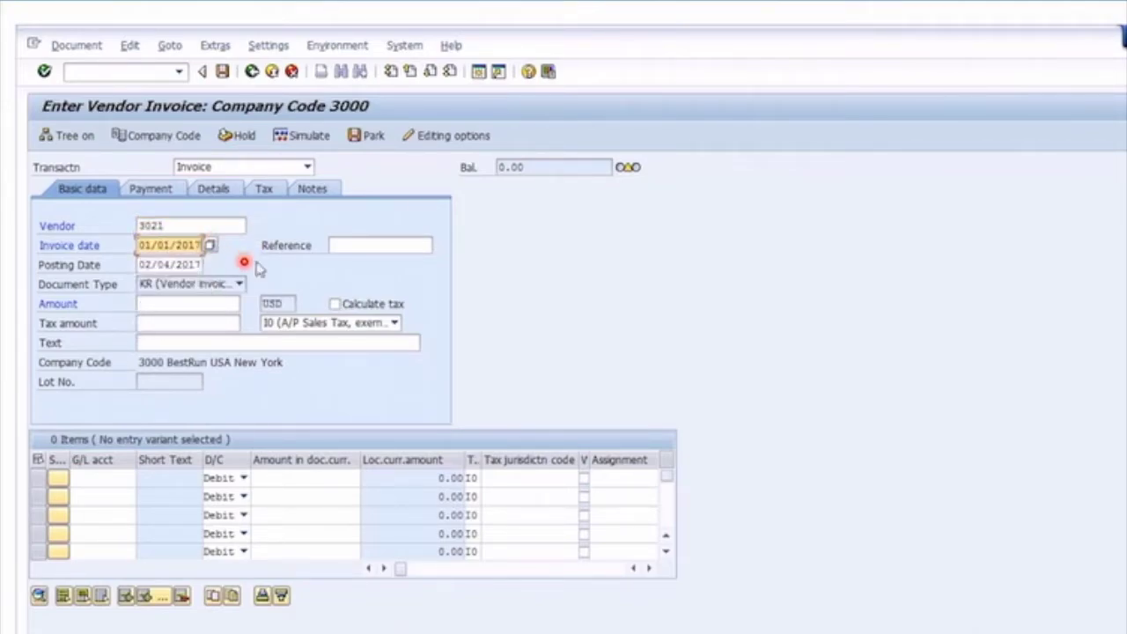
pyautogui.click(362, 246)
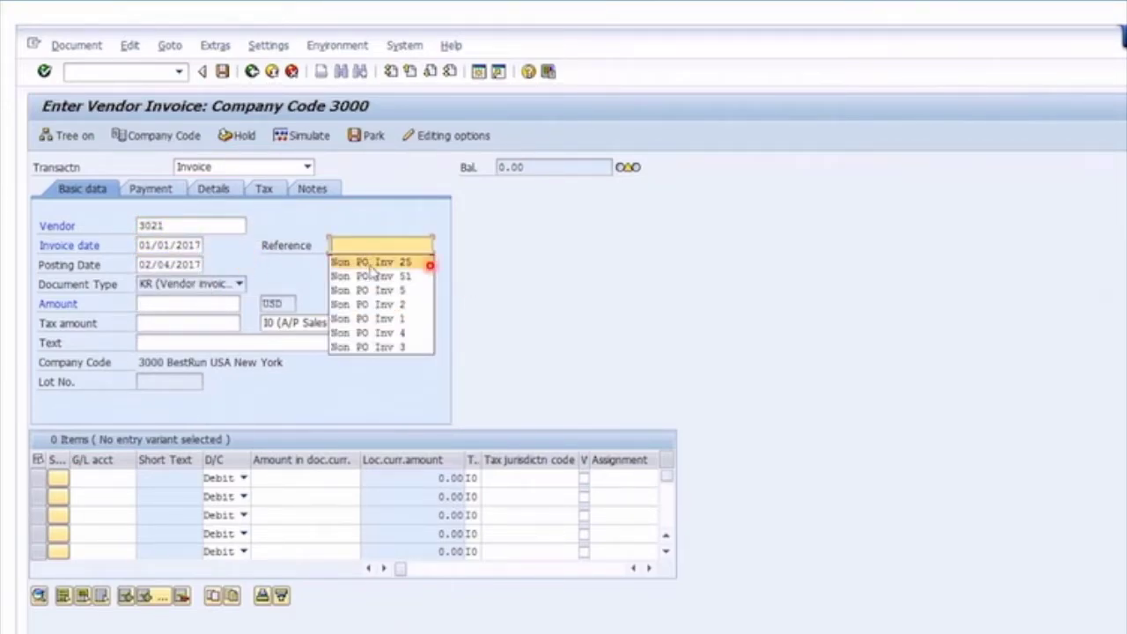
pyautogui.click(430, 264)
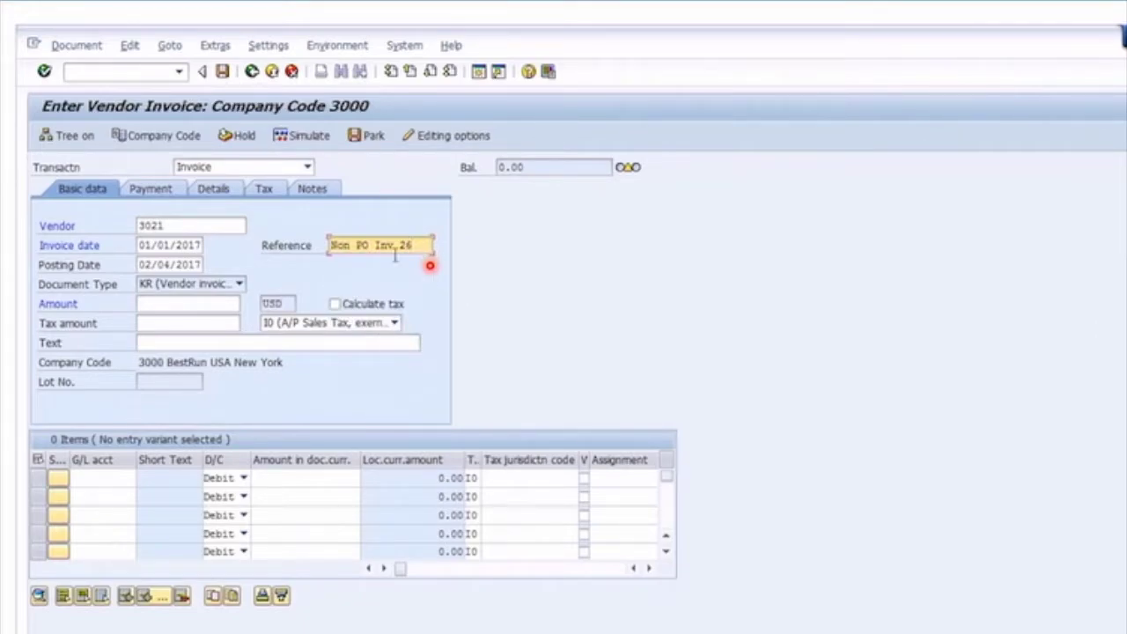
pyautogui.click(200, 304)
pyautogui.write('1,22')
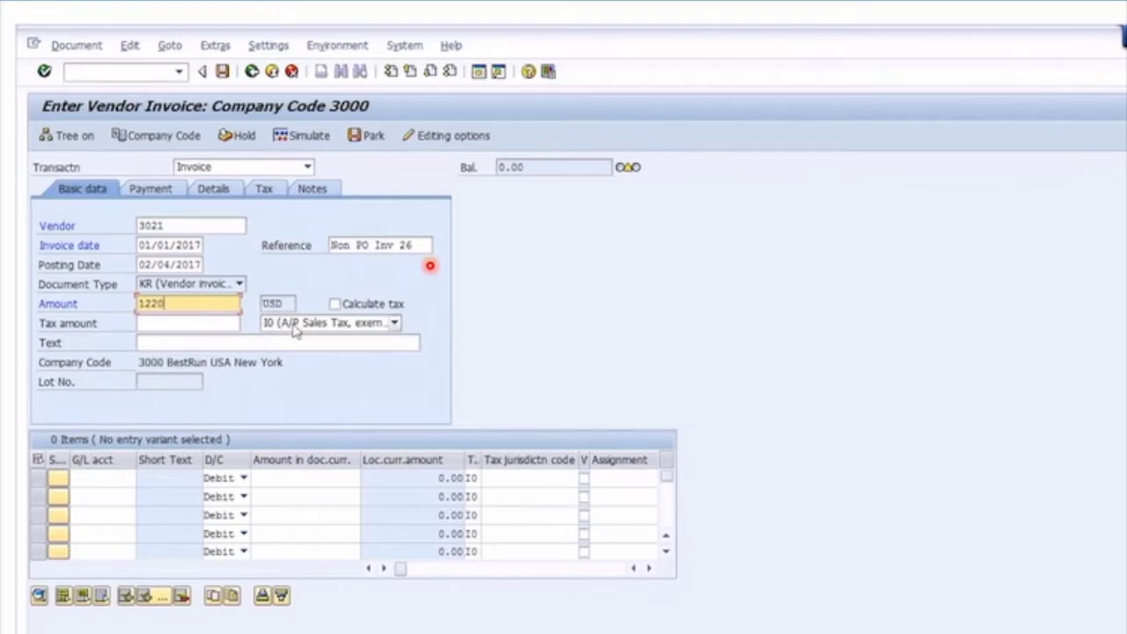
pyautogui.write('0')
pyautogui.click(336, 304)
pyautogui.press('Return')
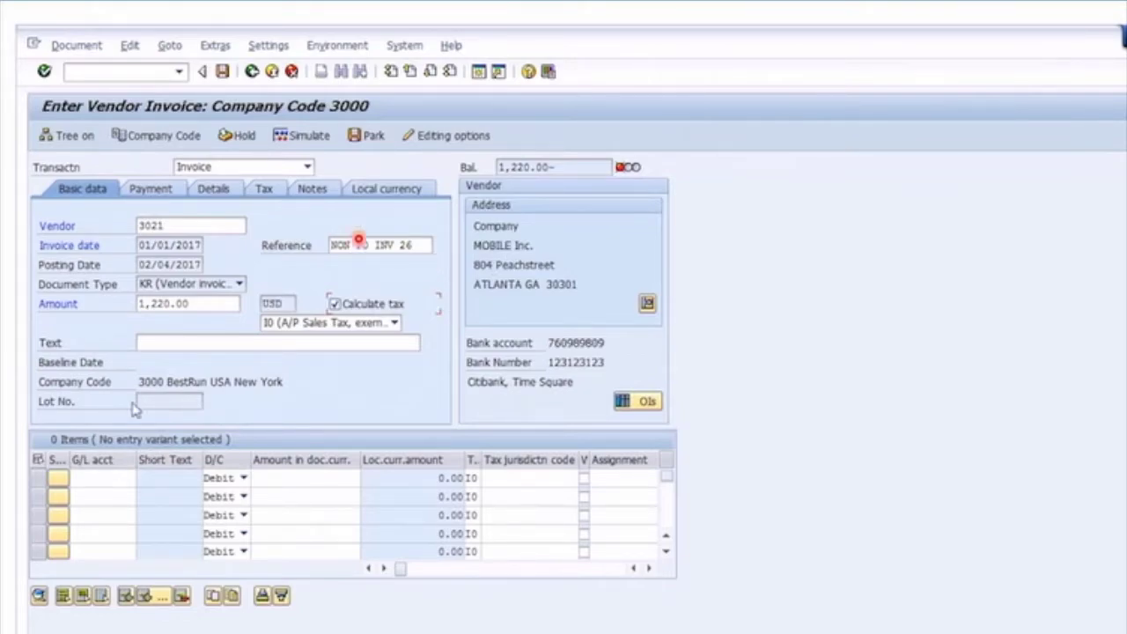
pyautogui.click(395, 377)
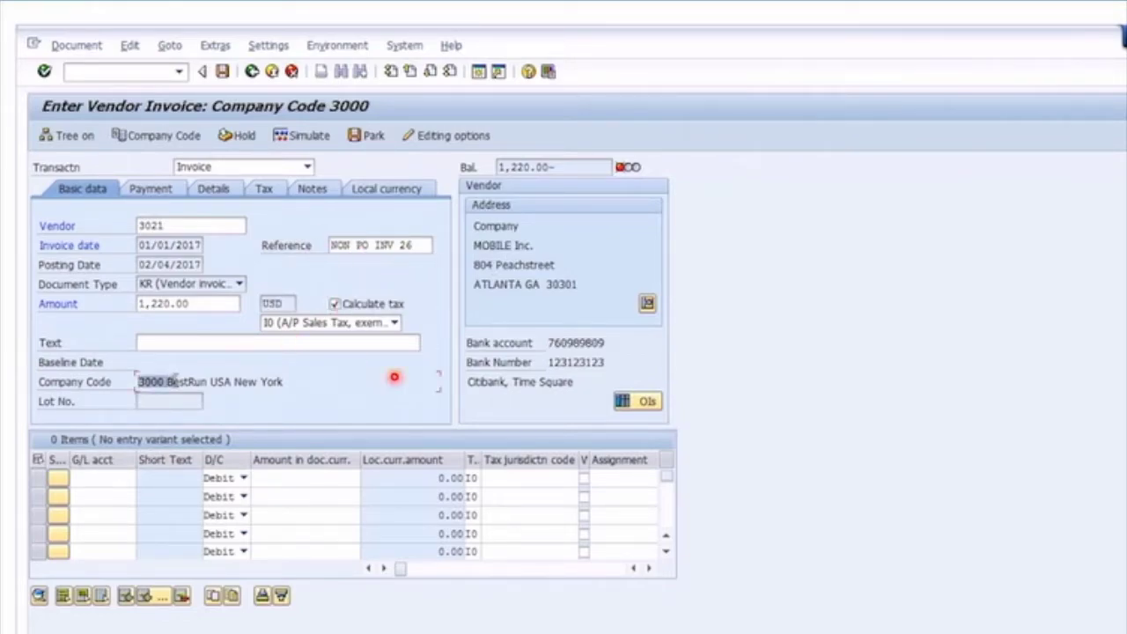
pyautogui.click(119, 476)
pyautogui.write('476000')
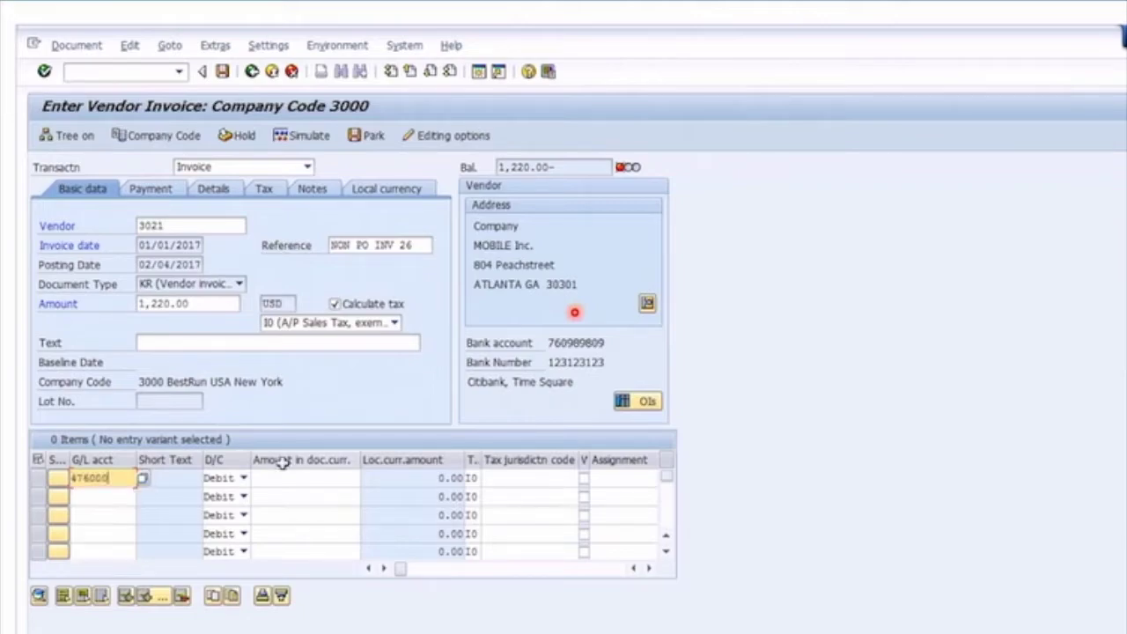
pyautogui.click(294, 478)
pyautogui.write('1220')
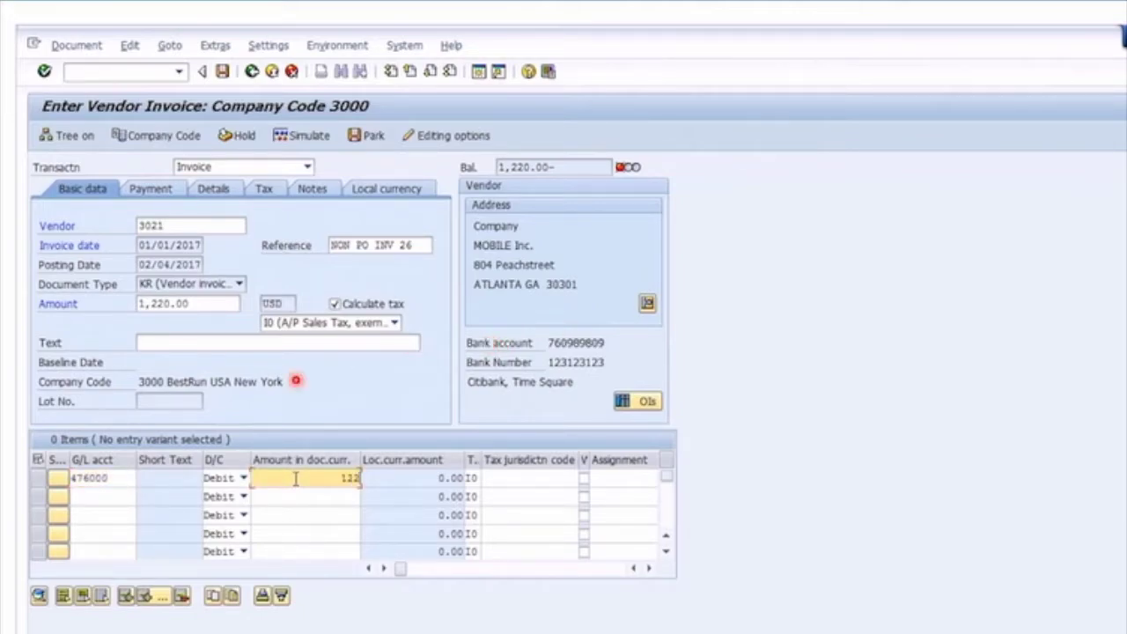
pyautogui.click(515, 477)
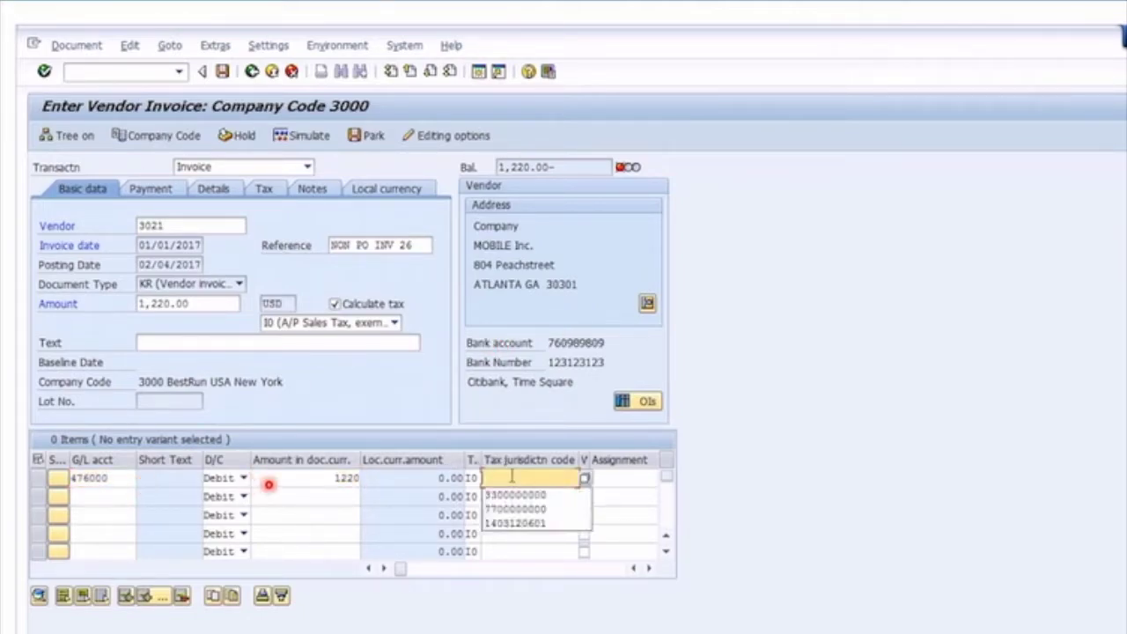
pyautogui.click(513, 489)
# - Set cost center 1240 on the line item
pyautogui.click(649, 568)
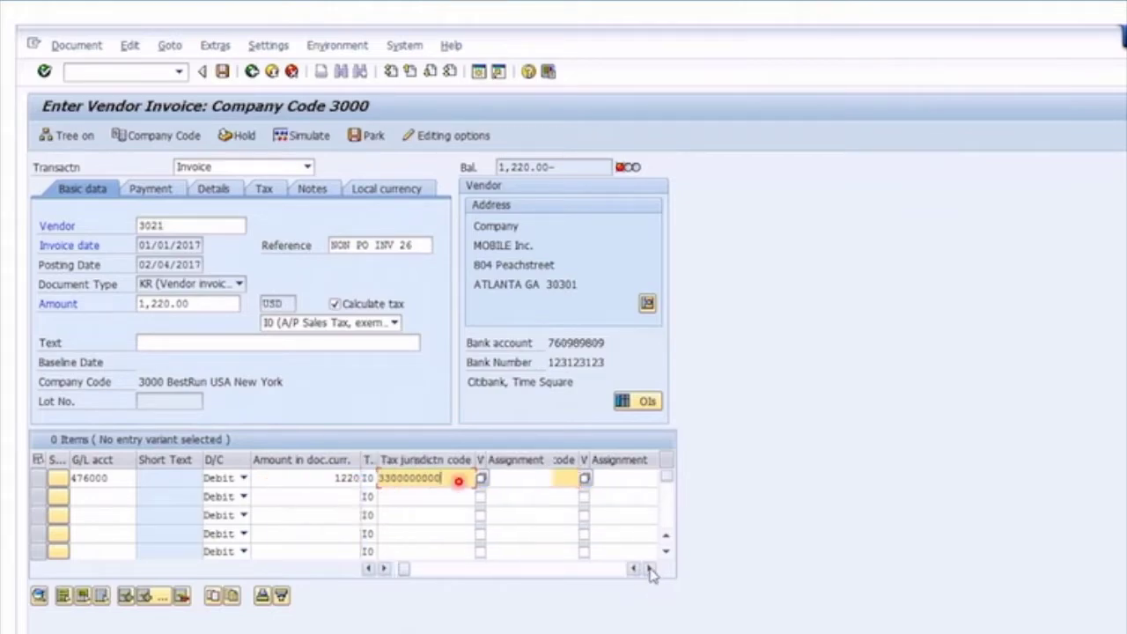
pyautogui.click(649, 568)
pyautogui.click(649, 568)
pyautogui.click(649, 568)
pyautogui.click(649, 568)
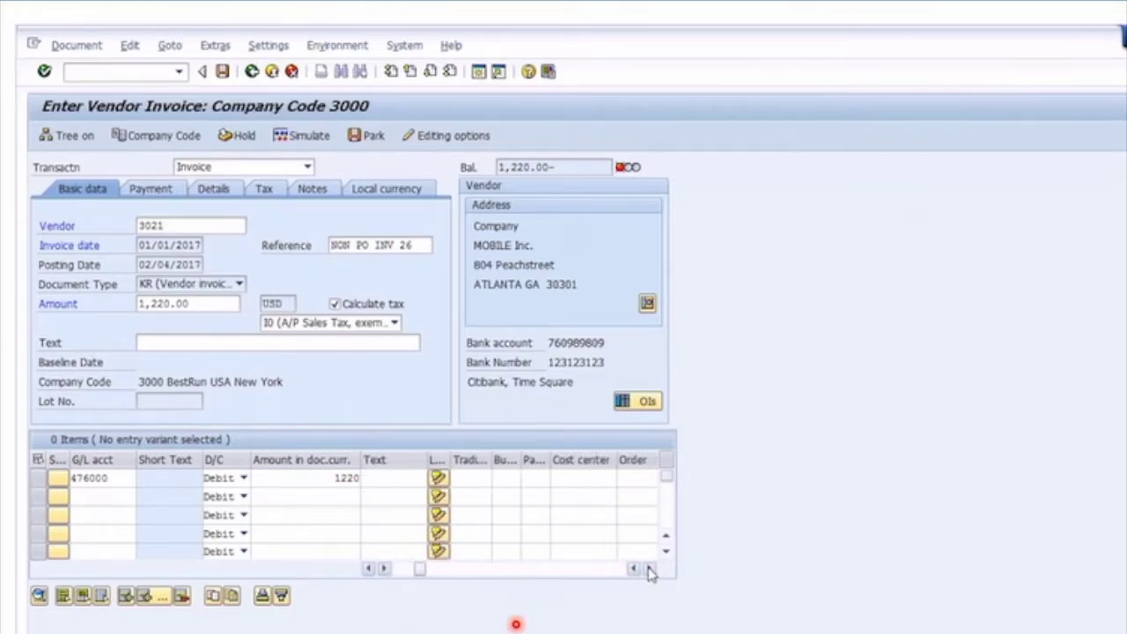
pyautogui.click(594, 478)
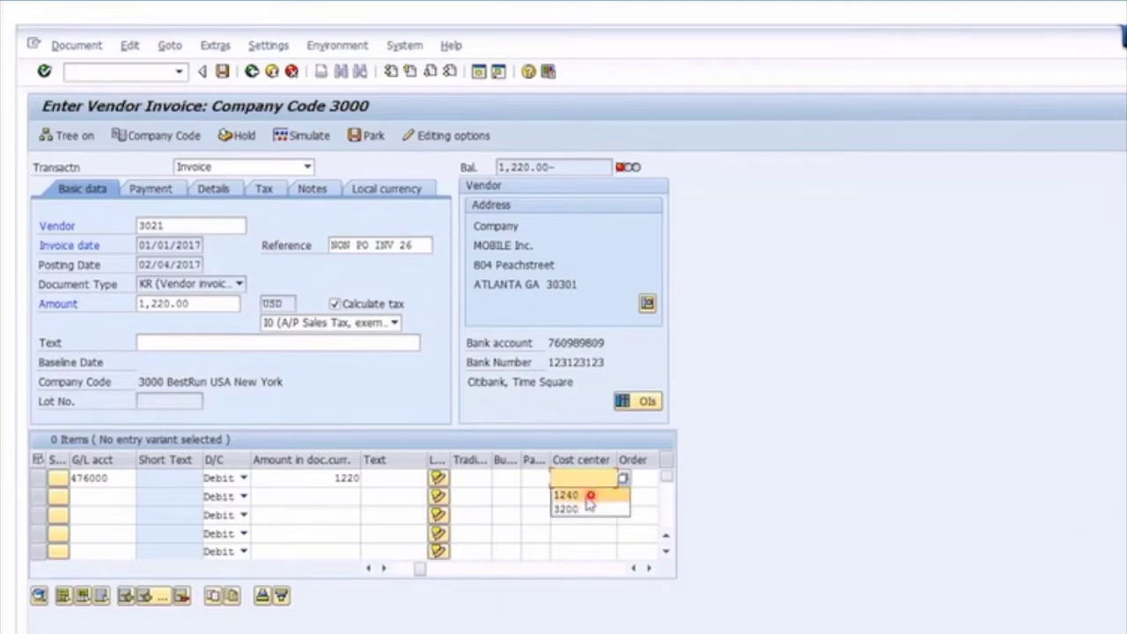
pyautogui.click(585, 494)
# - Add line text 'Test Invoice' and validate so the balance reaches 0.00
pyautogui.click(368, 568)
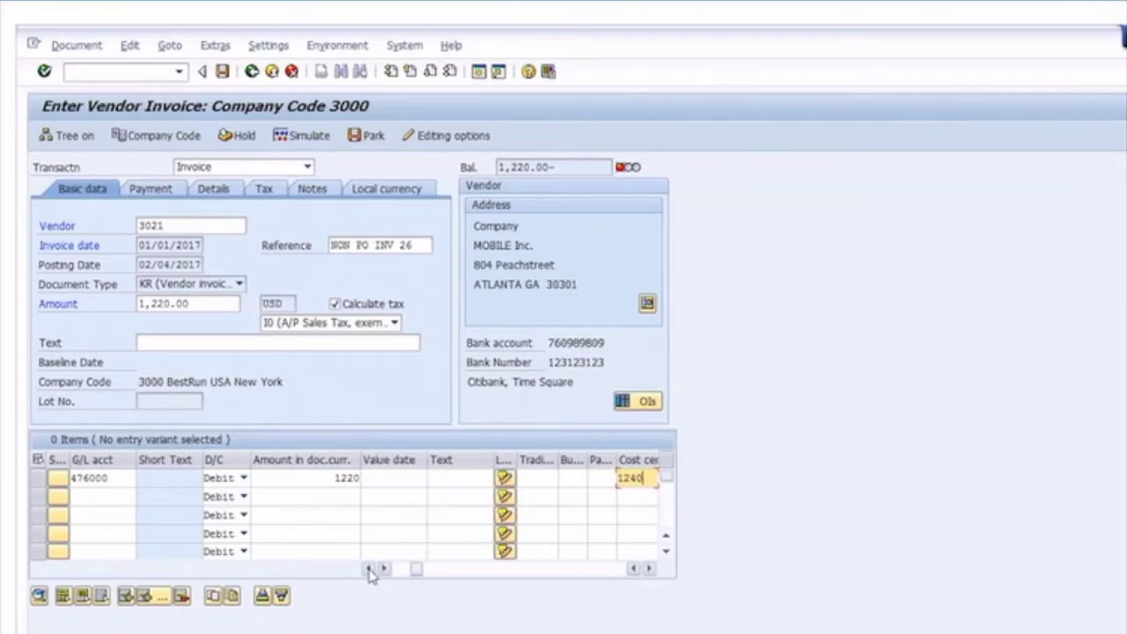
pyautogui.click(368, 568)
pyautogui.click(568, 477)
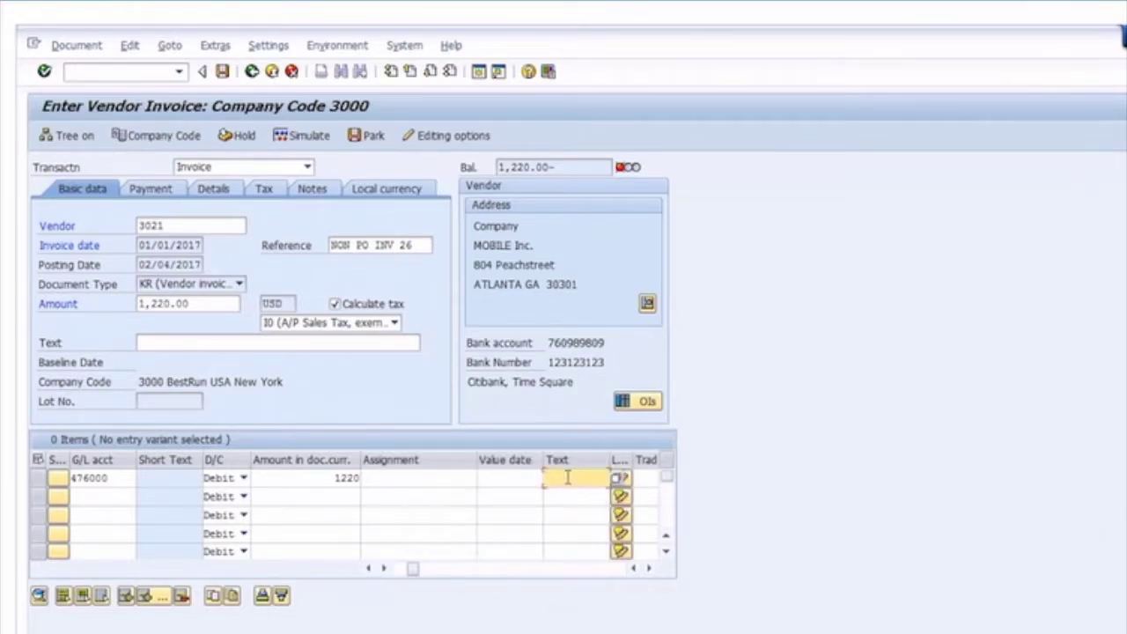
pyautogui.write('Test Invoice')
pyautogui.press('Return')
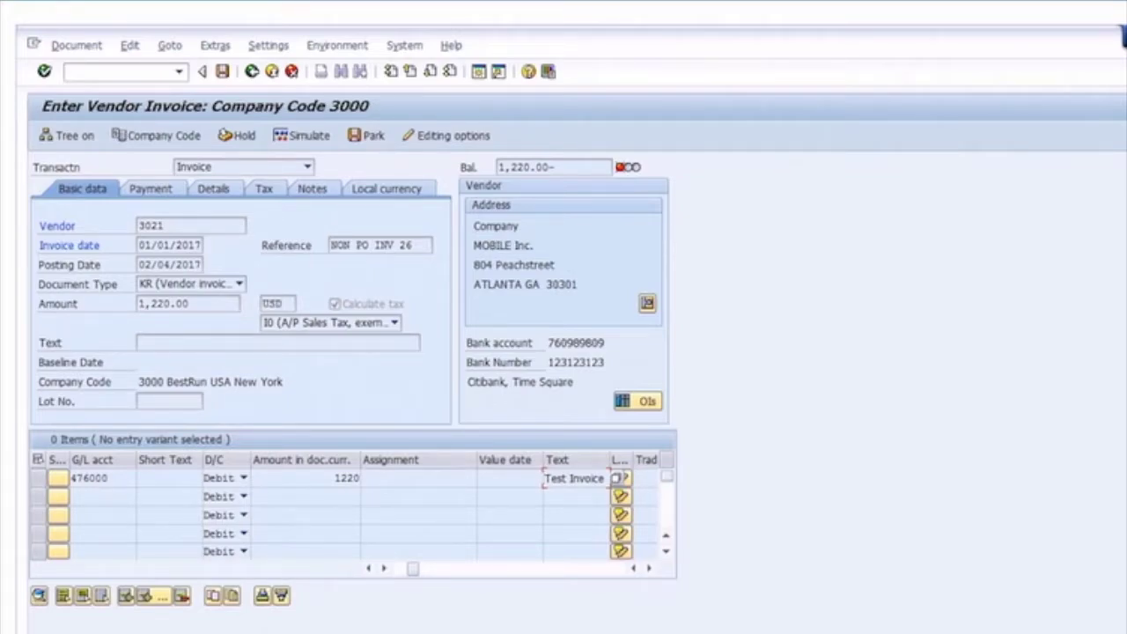
pyautogui.press('Return')
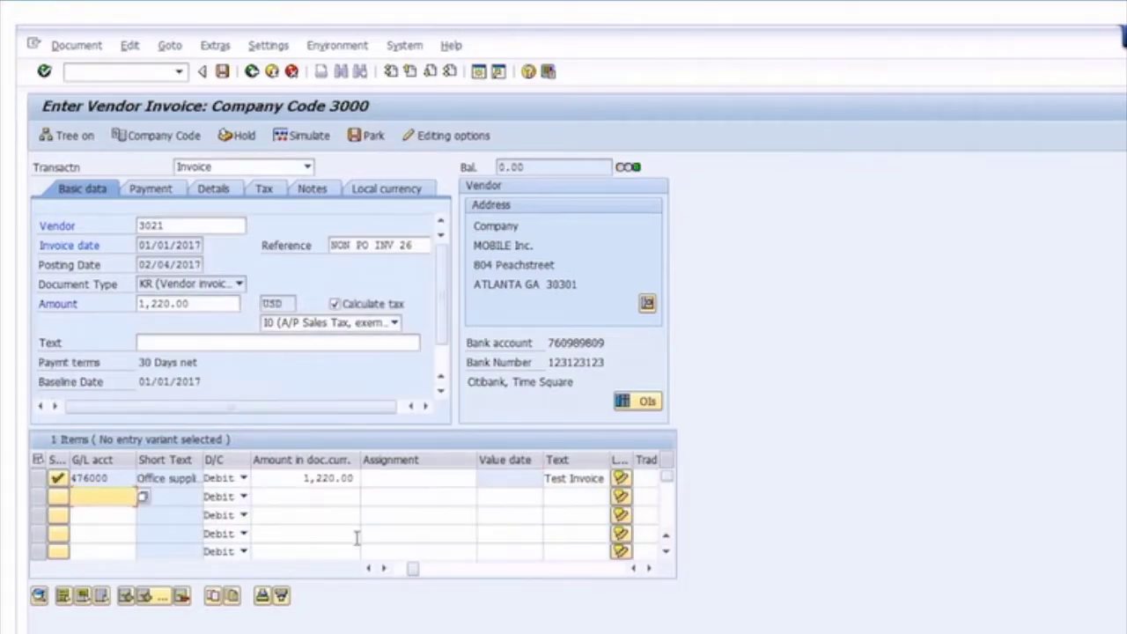
pyautogui.click(223, 73)
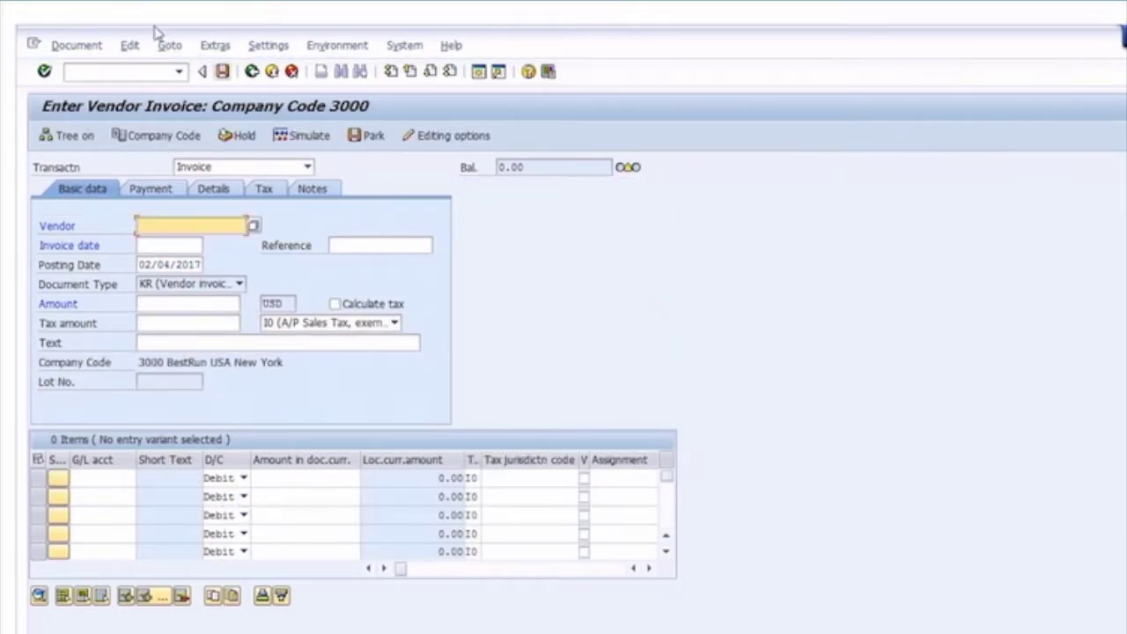
pyautogui.click(76, 46)
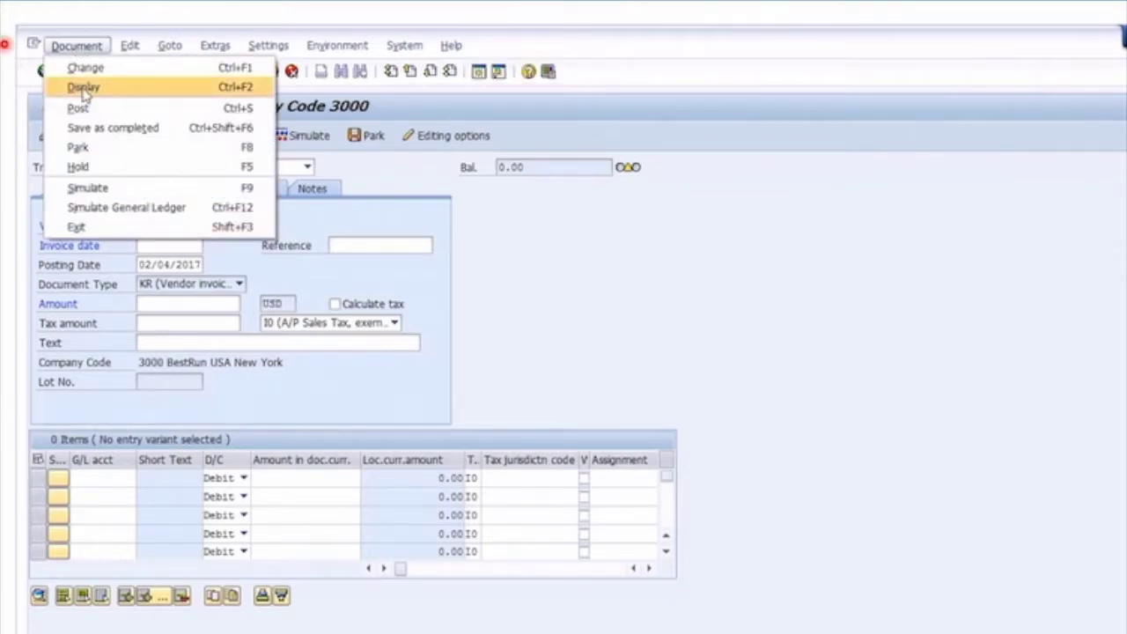
pyautogui.click(106, 89)
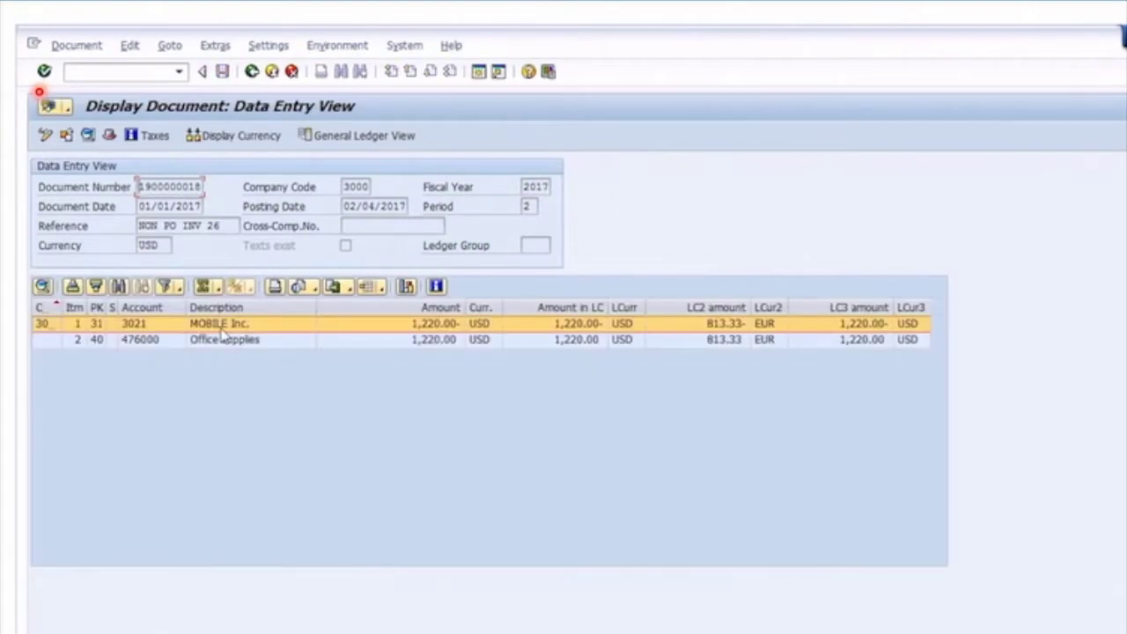
# - Select the MOBILE Inc. vendor line and open the document header details
pyautogui.moveTo(314, 307); pyautogui.dragTo(284, 307)
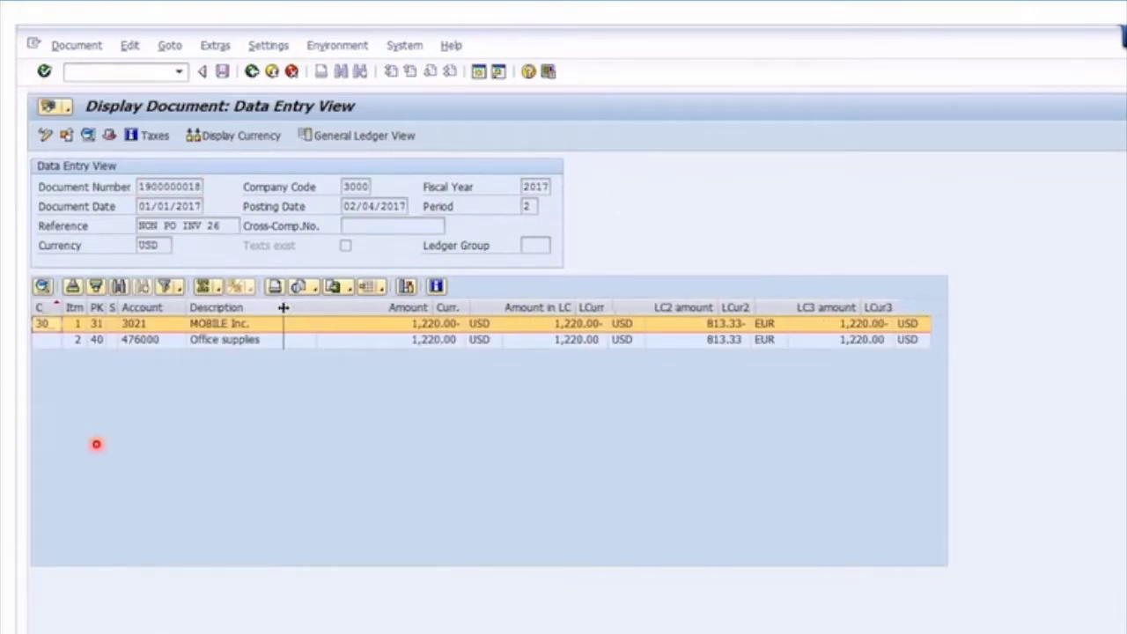
pyautogui.click(409, 341)
pyautogui.press('Up')
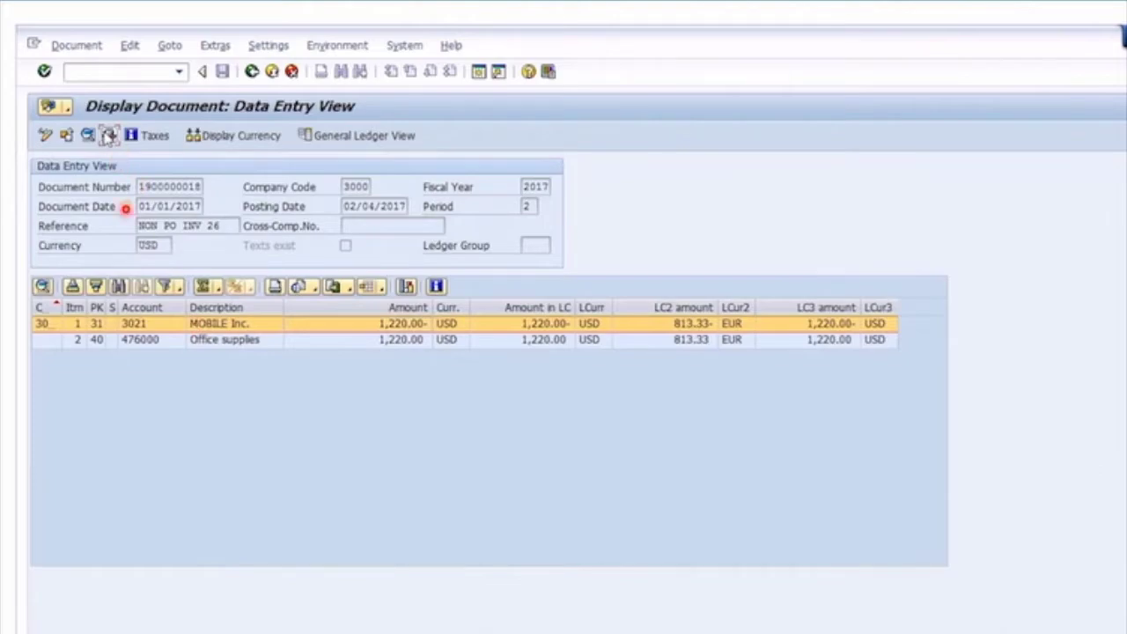
pyautogui.click(108, 135)
pyautogui.moveTo(268, 227); pyautogui.dragTo(537, 183)
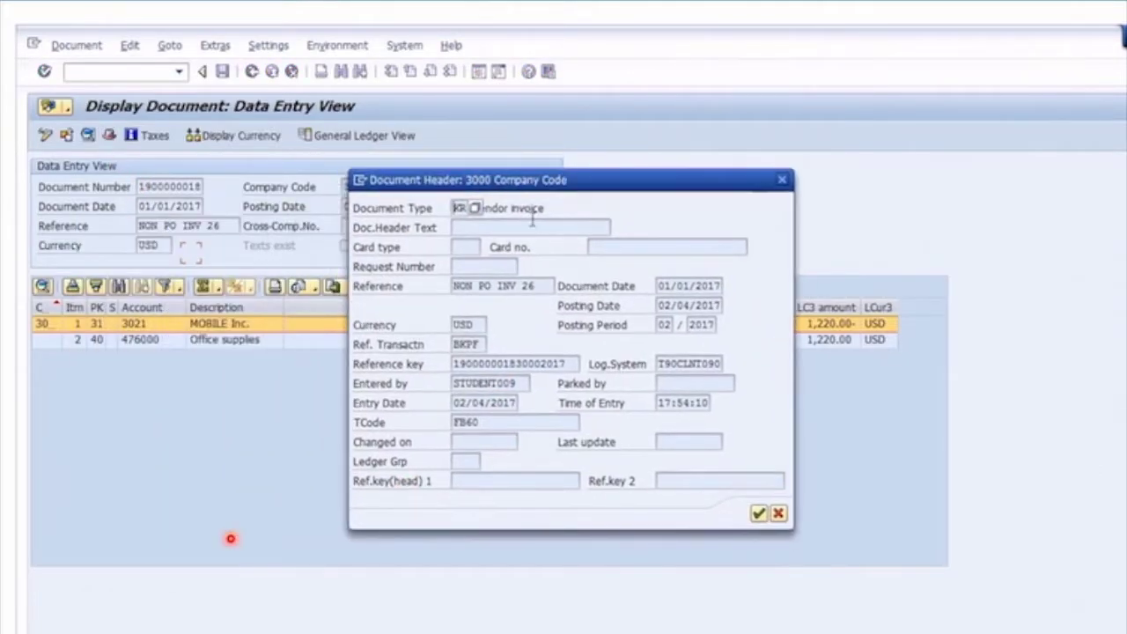
# - Review entered-by, TCode FB60, entry date 02/04/2017 and time 17:54:10, then close the header
pyautogui.click(555, 208)
pyautogui.doubleClick(520, 382)
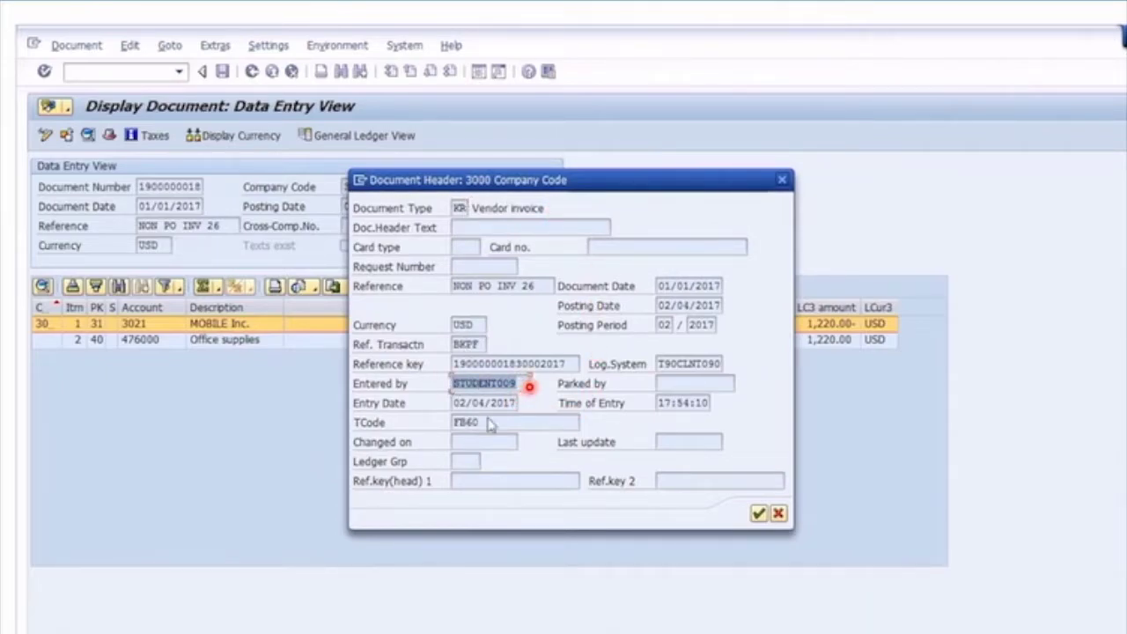
pyautogui.doubleClick(524, 415)
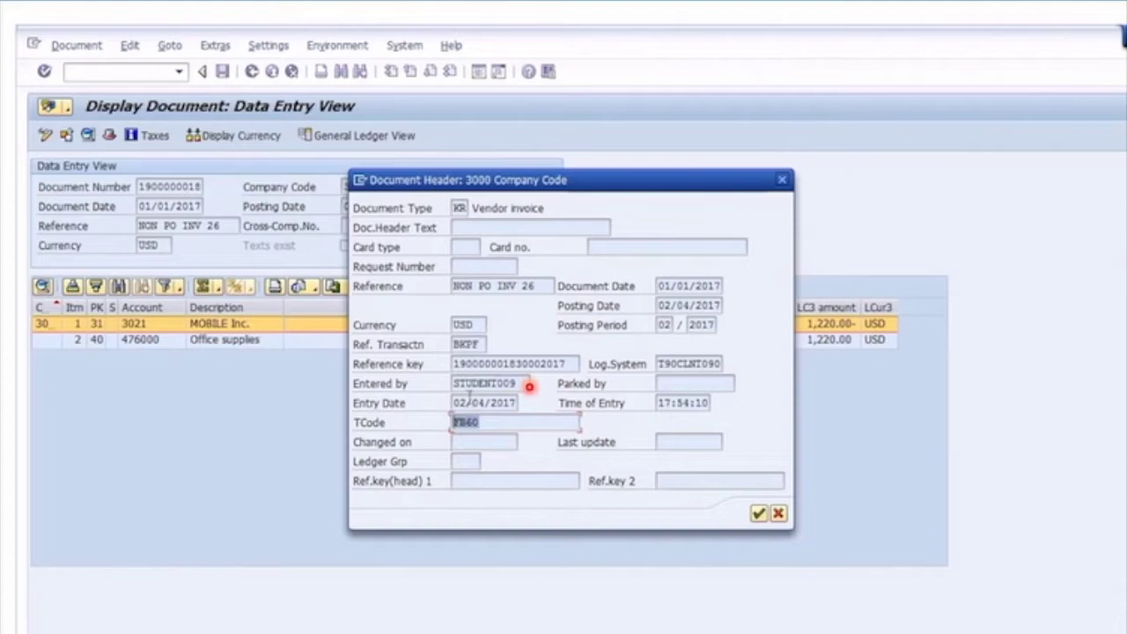
pyautogui.doubleClick(460, 402)
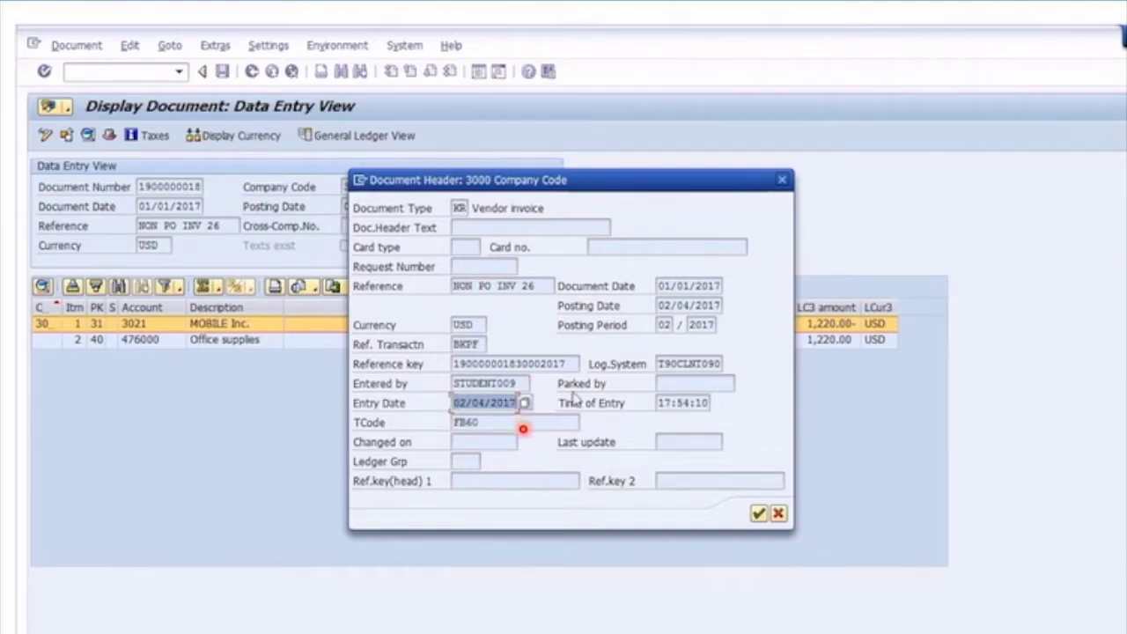
pyautogui.doubleClick(715, 403)
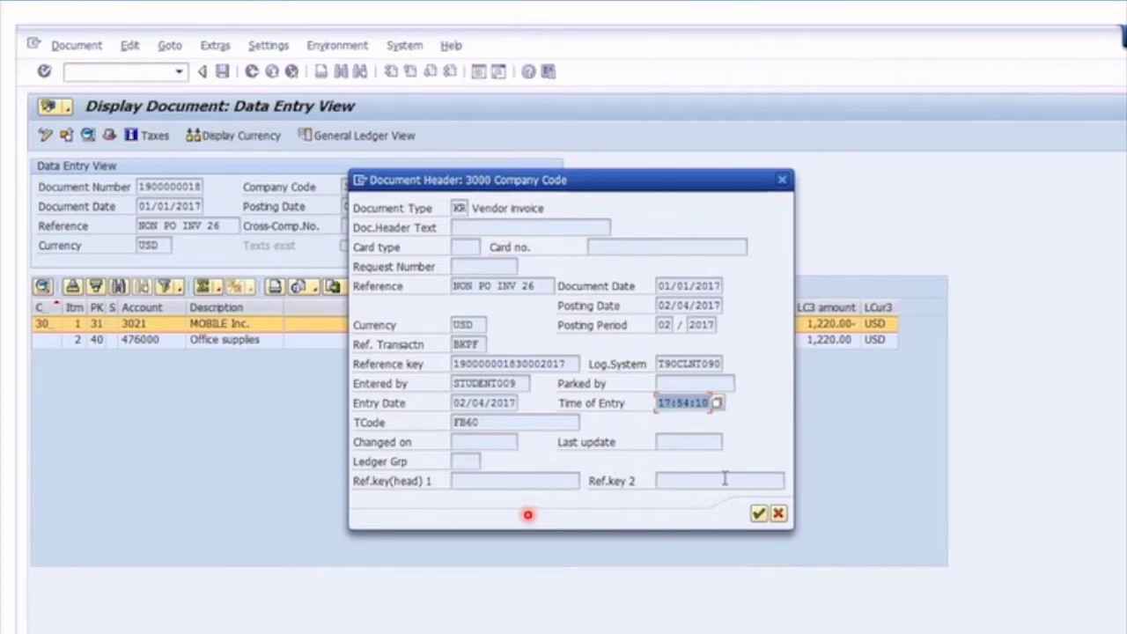
pyautogui.click(758, 514)
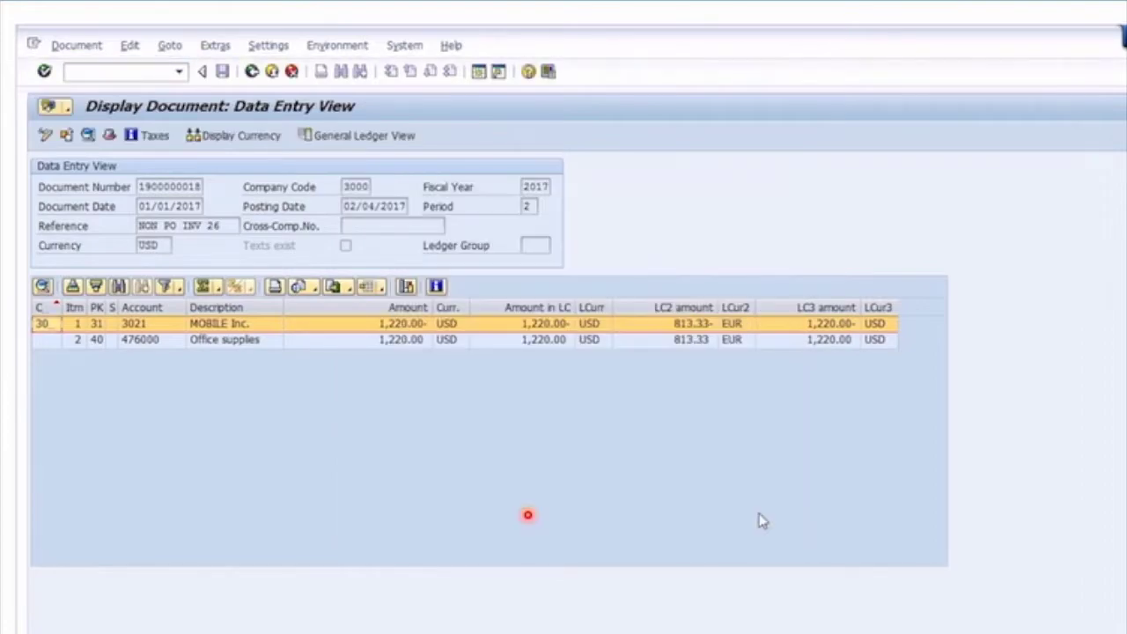
# - Review vendor 3021's line item 001: 1,220.00 USD, terms NT30 with 30 days, baseline 01/01/2017
pyautogui.doubleClick(134, 325)
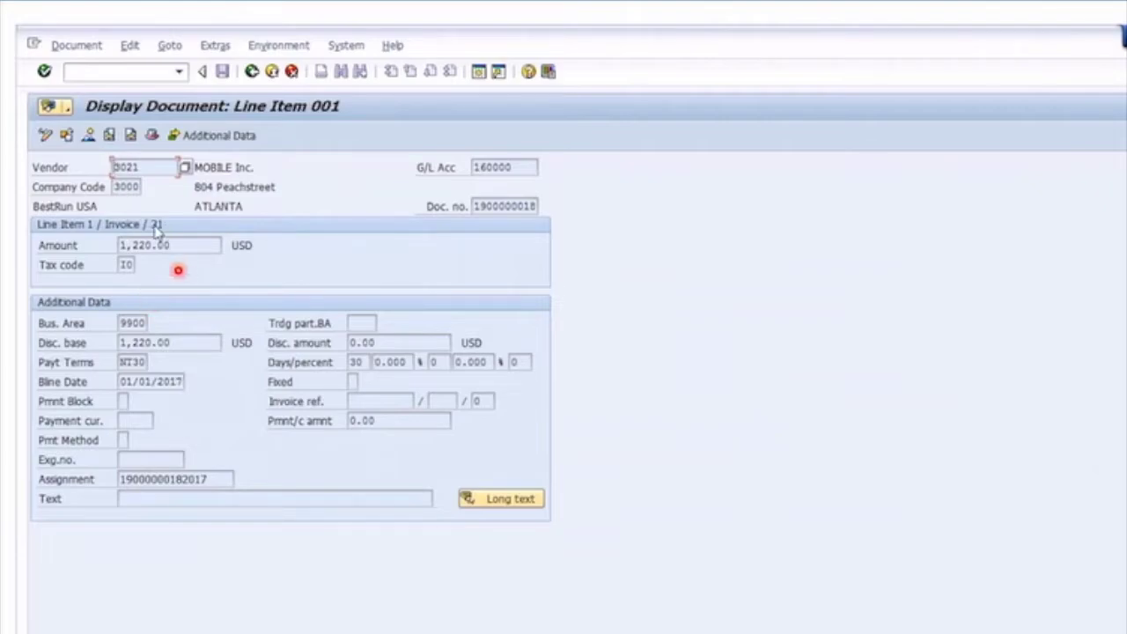
pyautogui.click(175, 244)
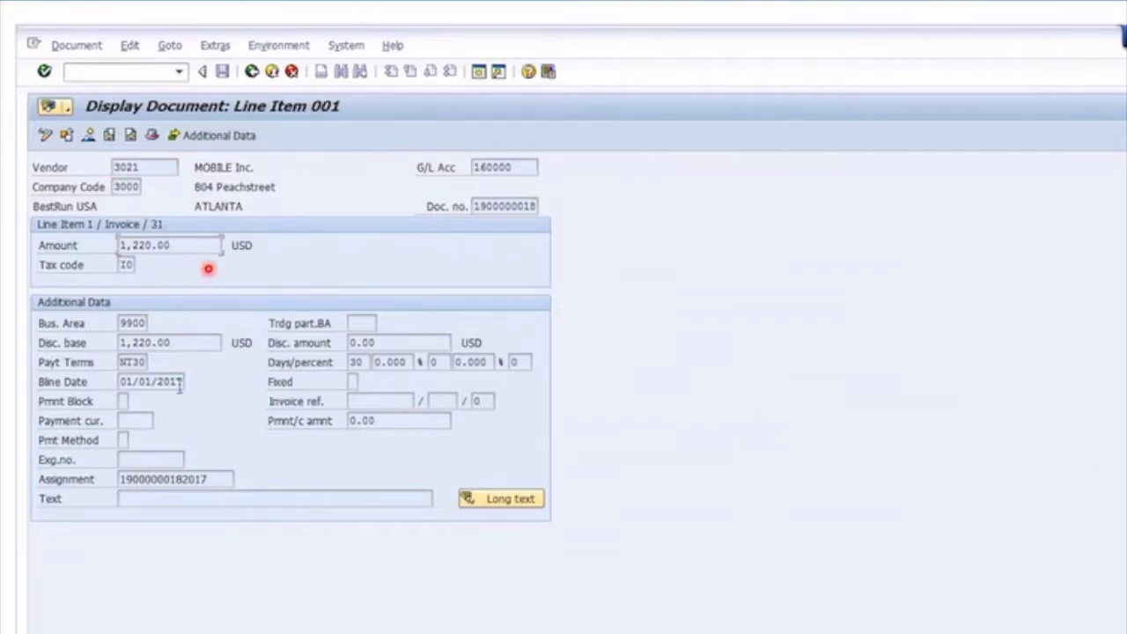
pyautogui.moveTo(122, 362); pyautogui.dragTo(161, 368)
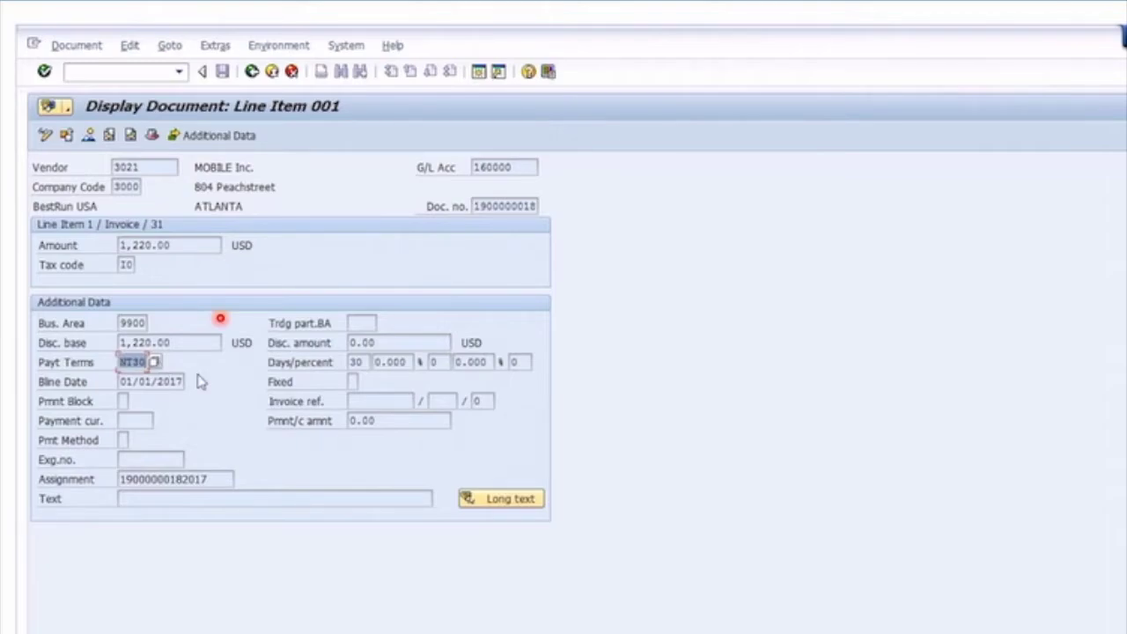
pyautogui.click(363, 360)
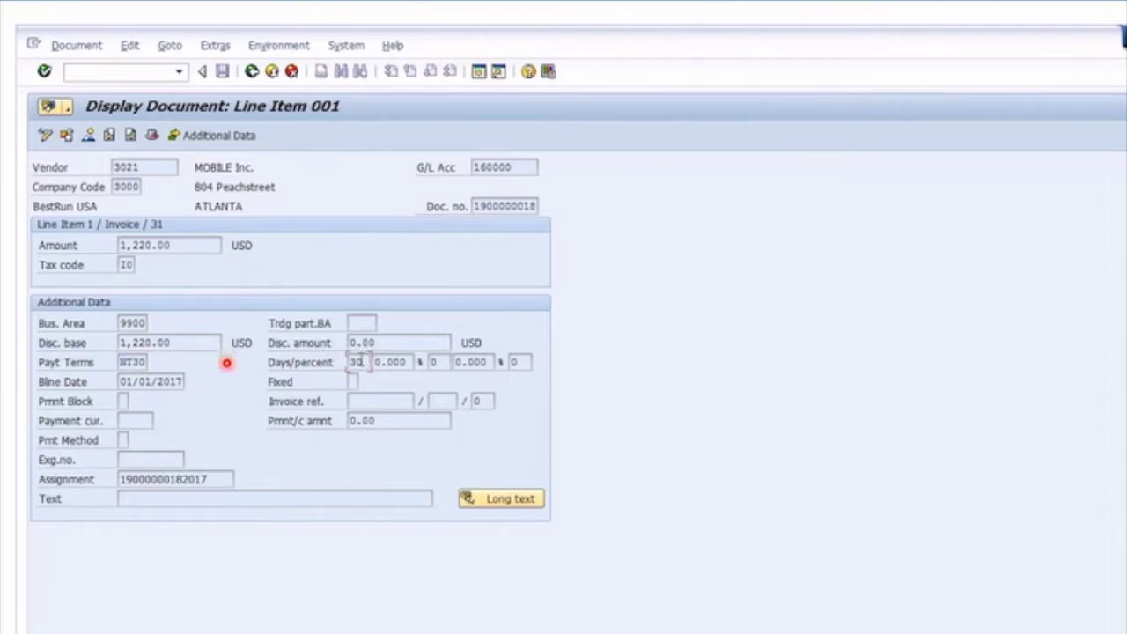
pyautogui.click(185, 381)
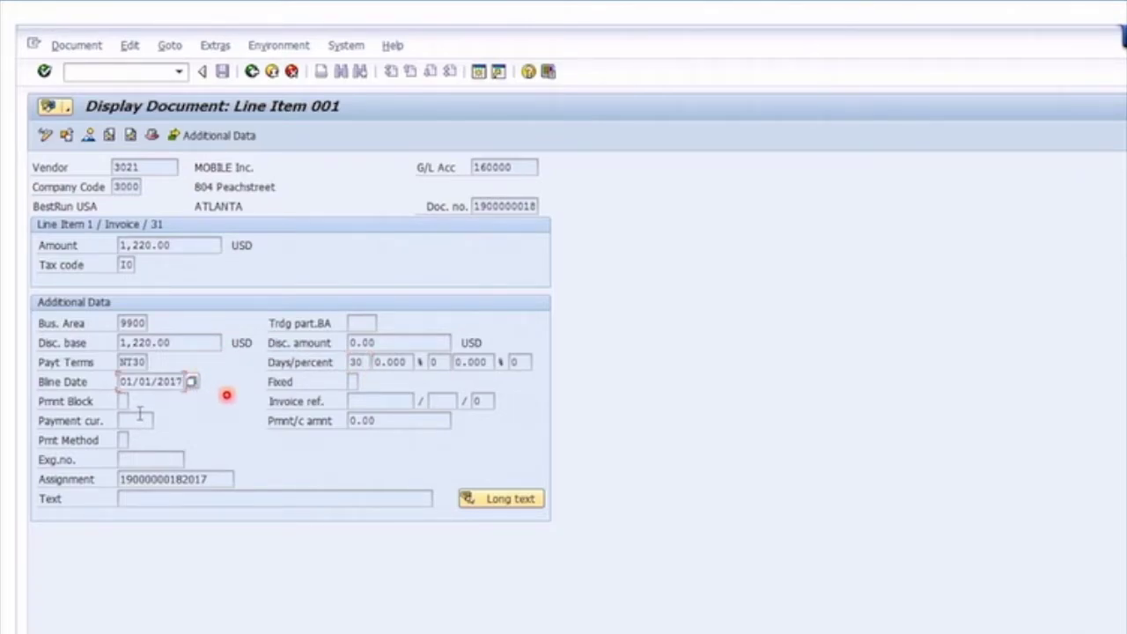
# - Switch line item 001 to change mode and check its editable payment terms and 1,220.00 amount
pyautogui.click(46, 137)
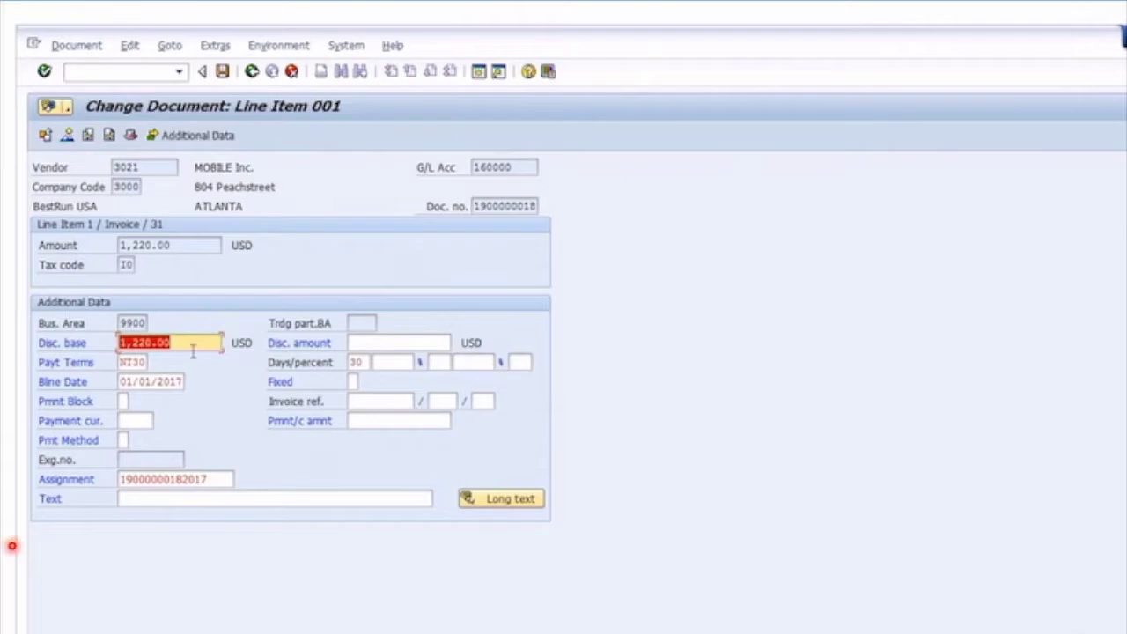
pyautogui.click(146, 365)
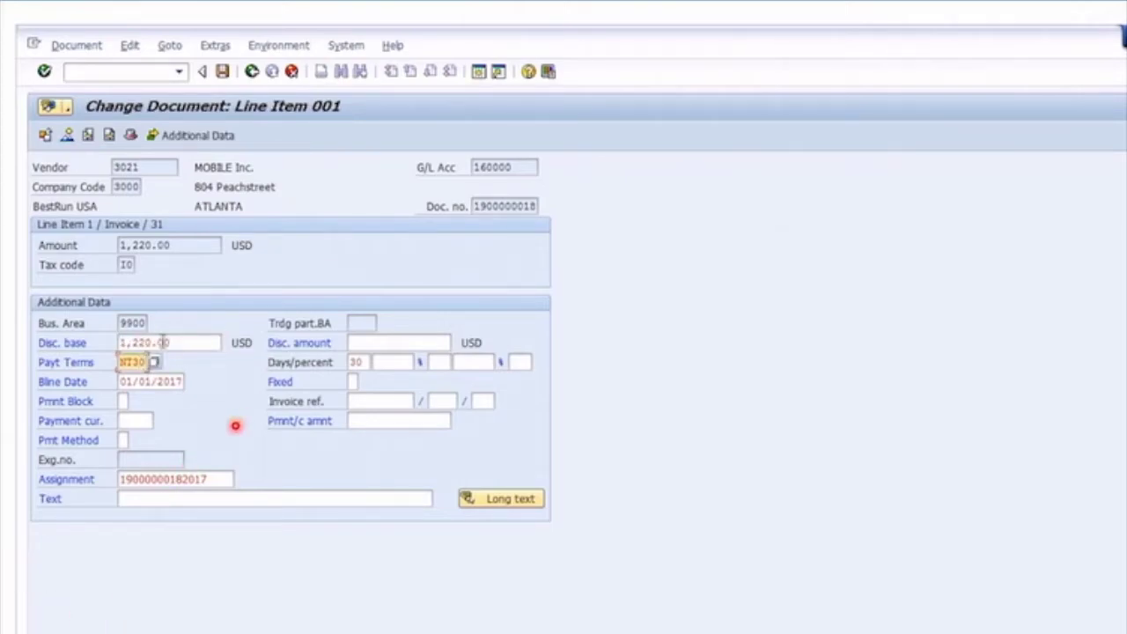
pyautogui.moveTo(189, 244); pyautogui.dragTo(93, 244)
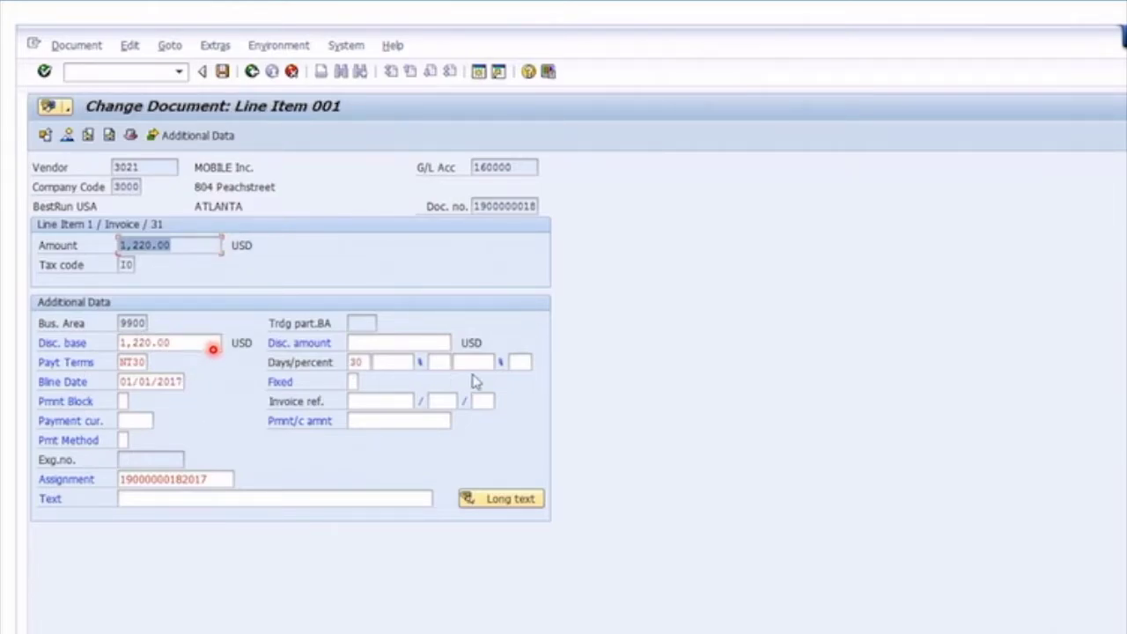
# - Change the payment terms to NT45, confirm 45 days, and return to the Data Entry View
pyautogui.doubleClick(134, 361)
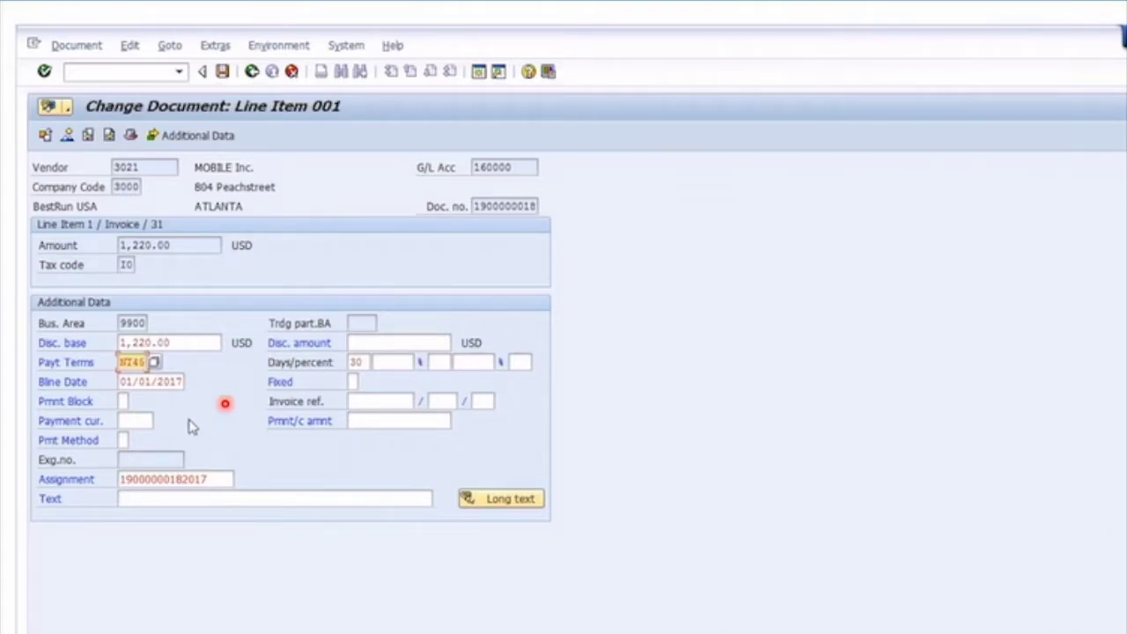
pyautogui.press('Return')
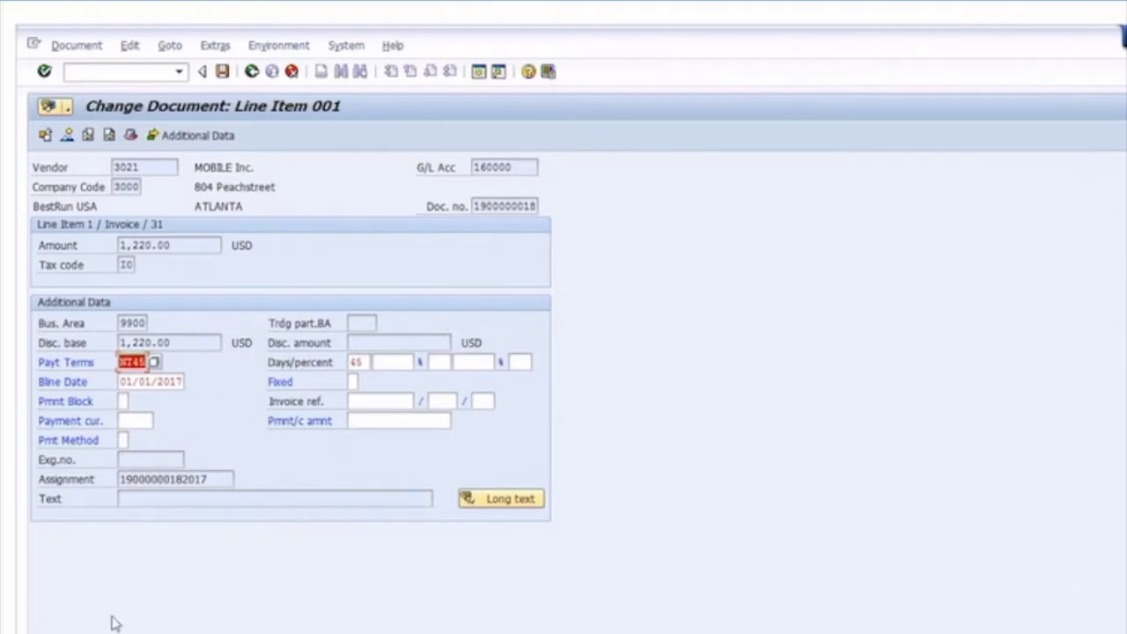
pyautogui.click(125, 402)
pyautogui.press('Return')
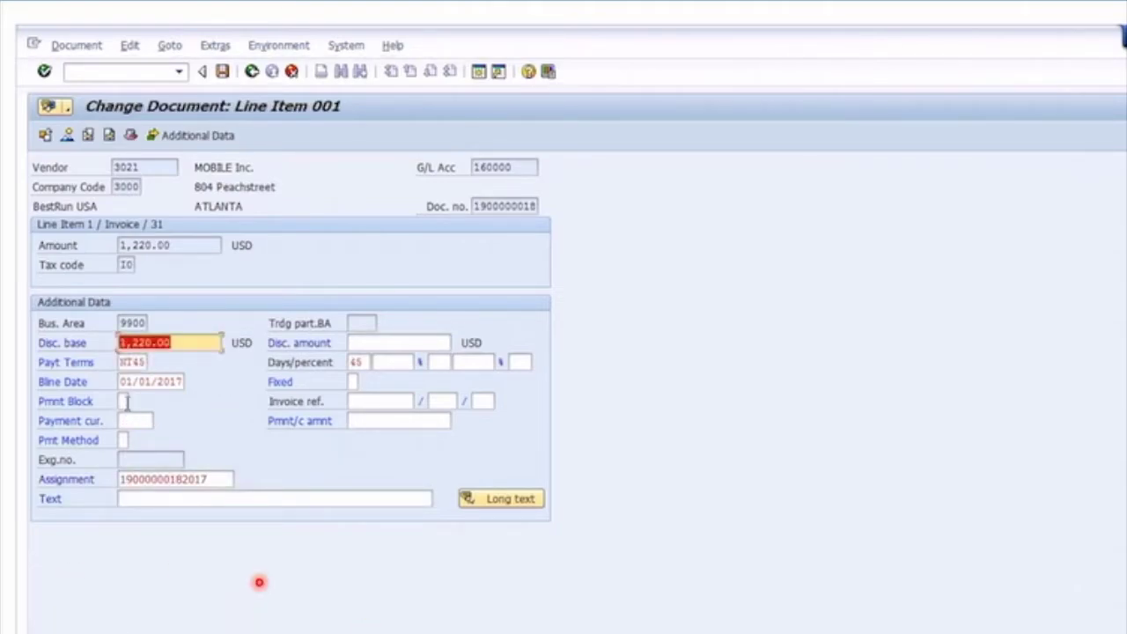
pyautogui.click(369, 363)
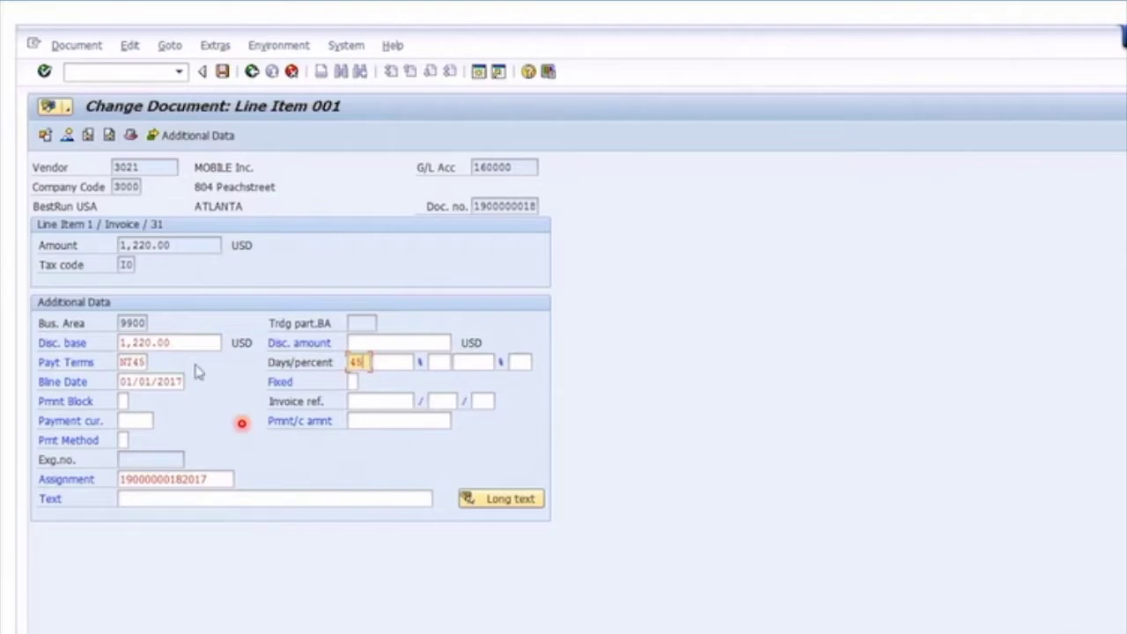
pyautogui.click(69, 138)
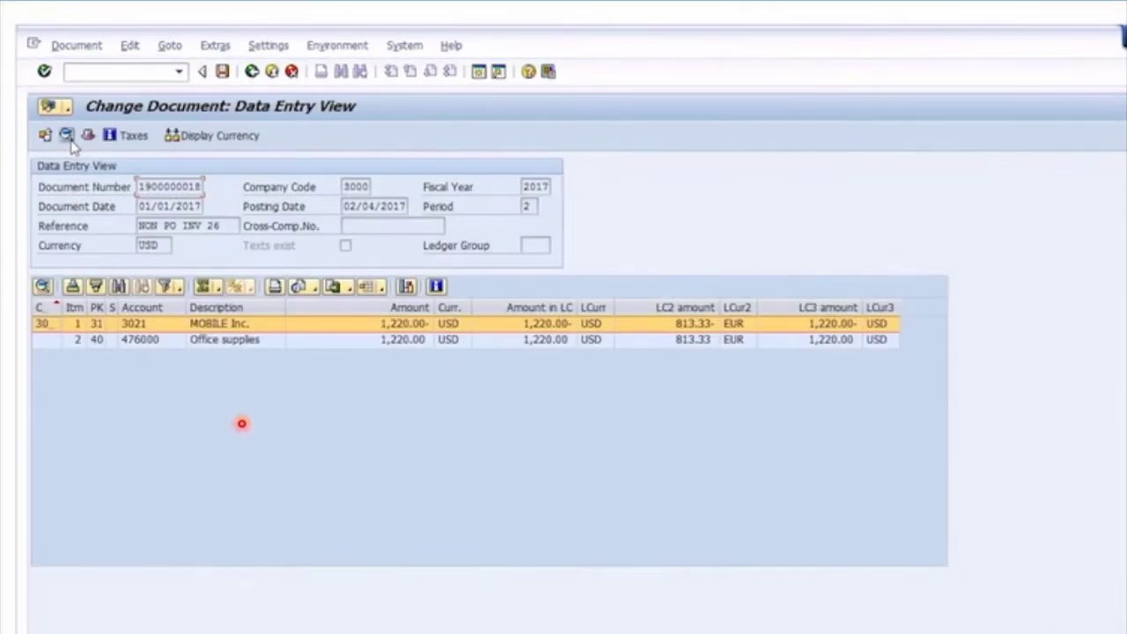
# - Replace line item 2's text 'Test Invoice' with 'Special Event Office Expenses' and go back to the overview
pyautogui.click(146, 343)
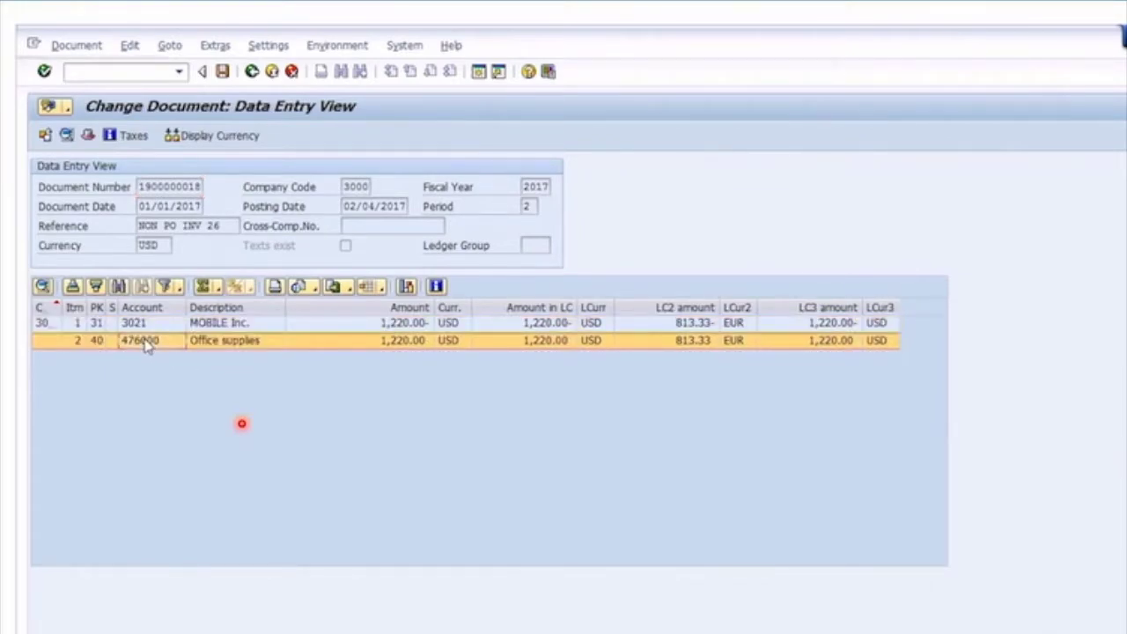
pyautogui.doubleClick(147, 343)
pyautogui.click(252, 522)
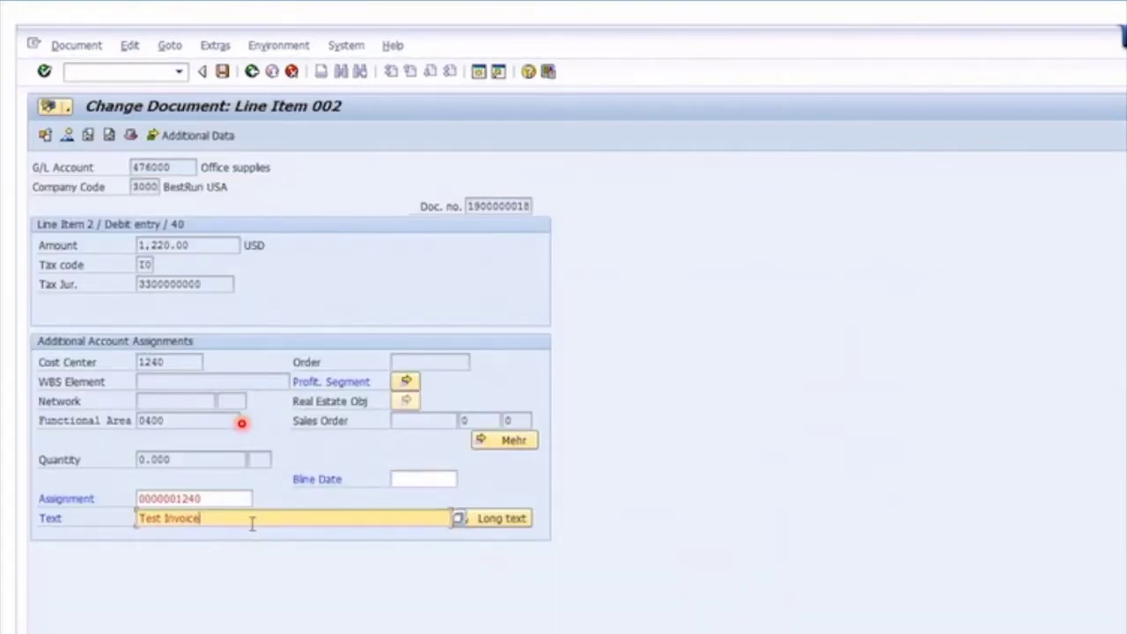
pyautogui.moveTo(255, 522); pyautogui.dragTo(99, 522)
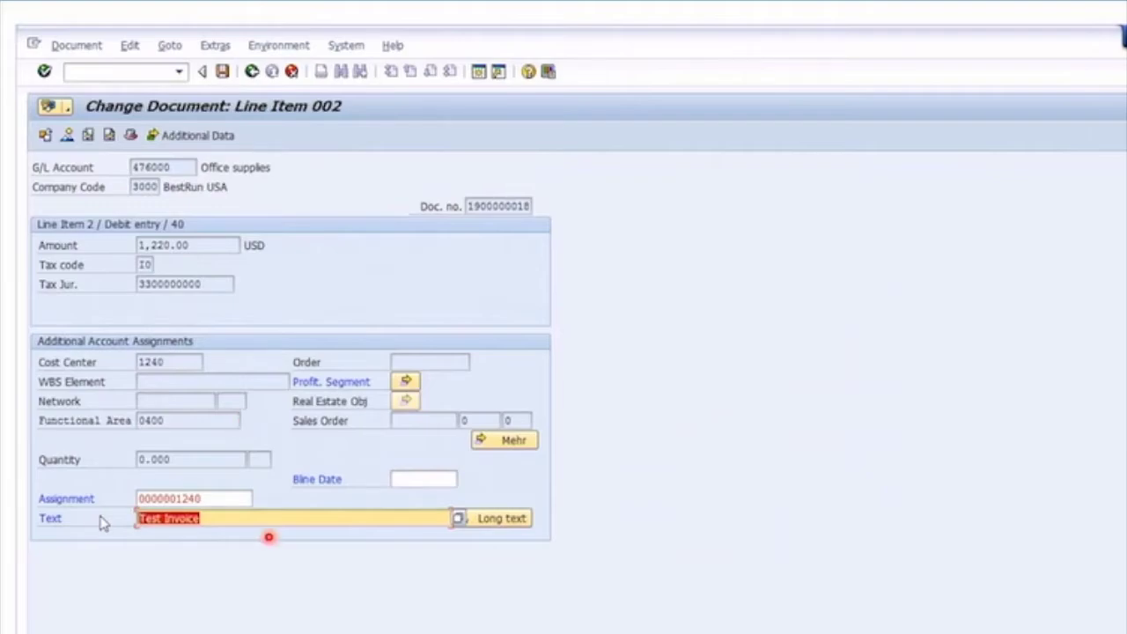
pyautogui.write('Spe')
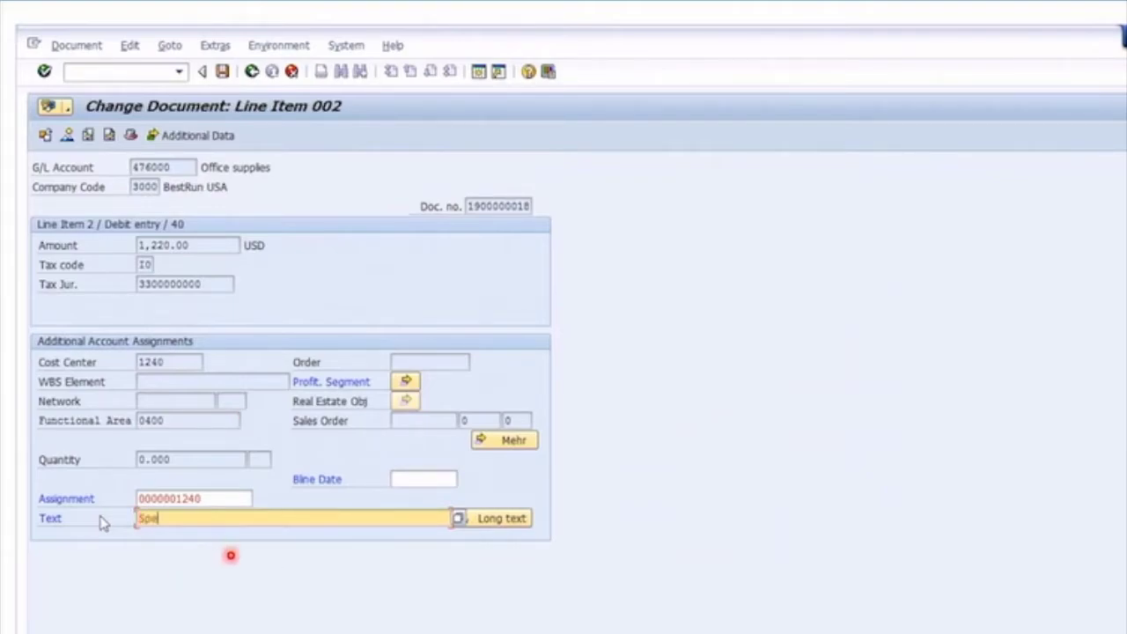
pyautogui.write('cial Event ')
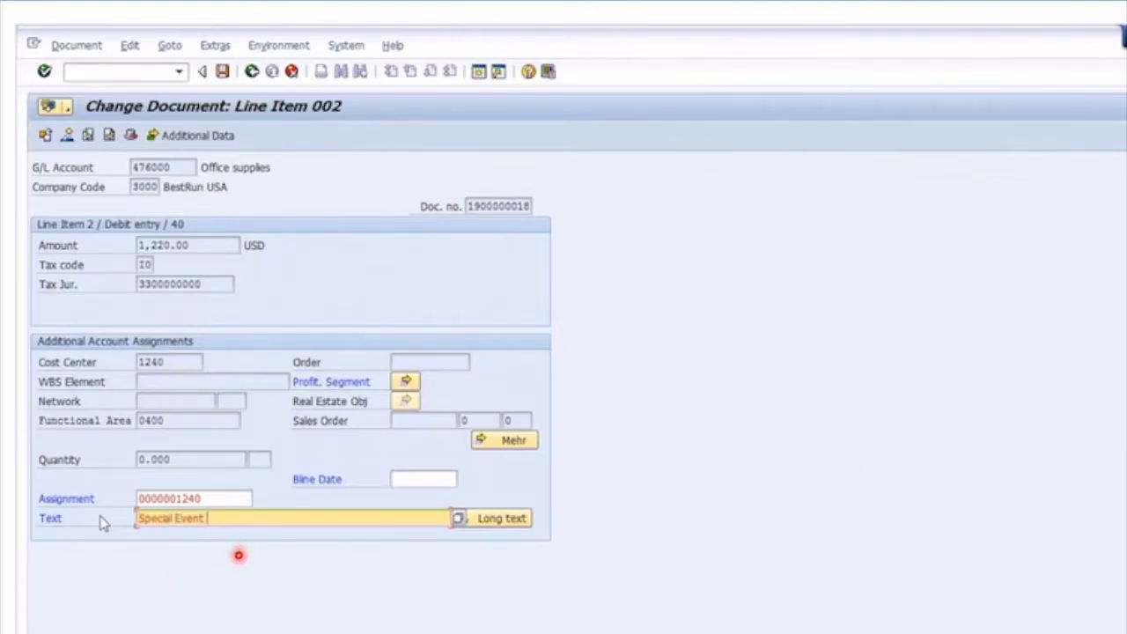
pyautogui.write('Office Expenses')
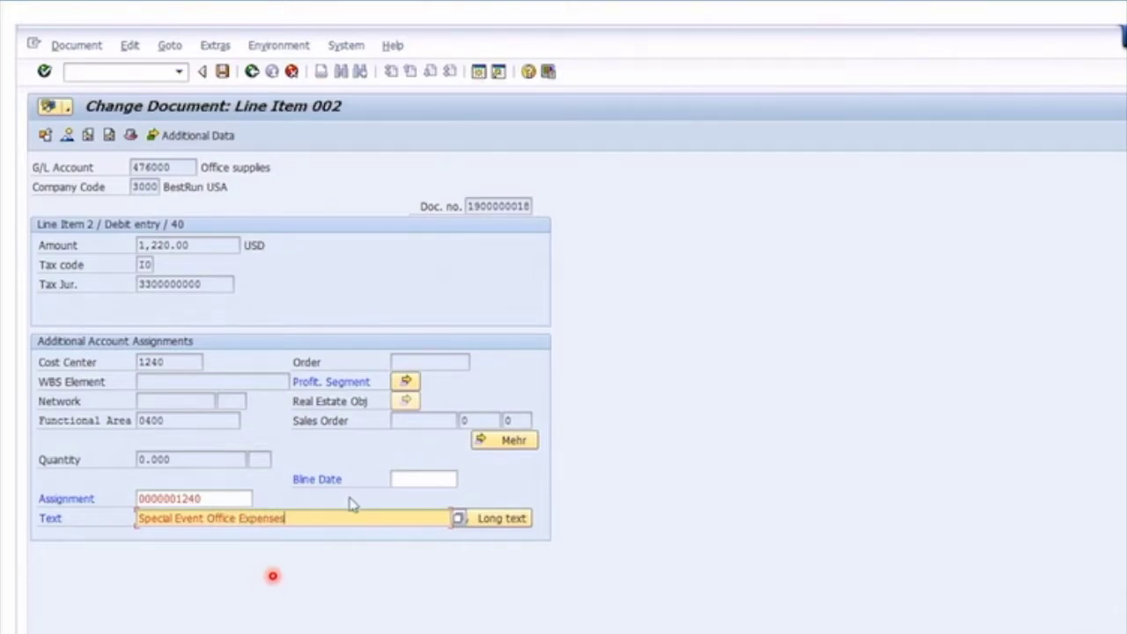
pyautogui.click(70, 138)
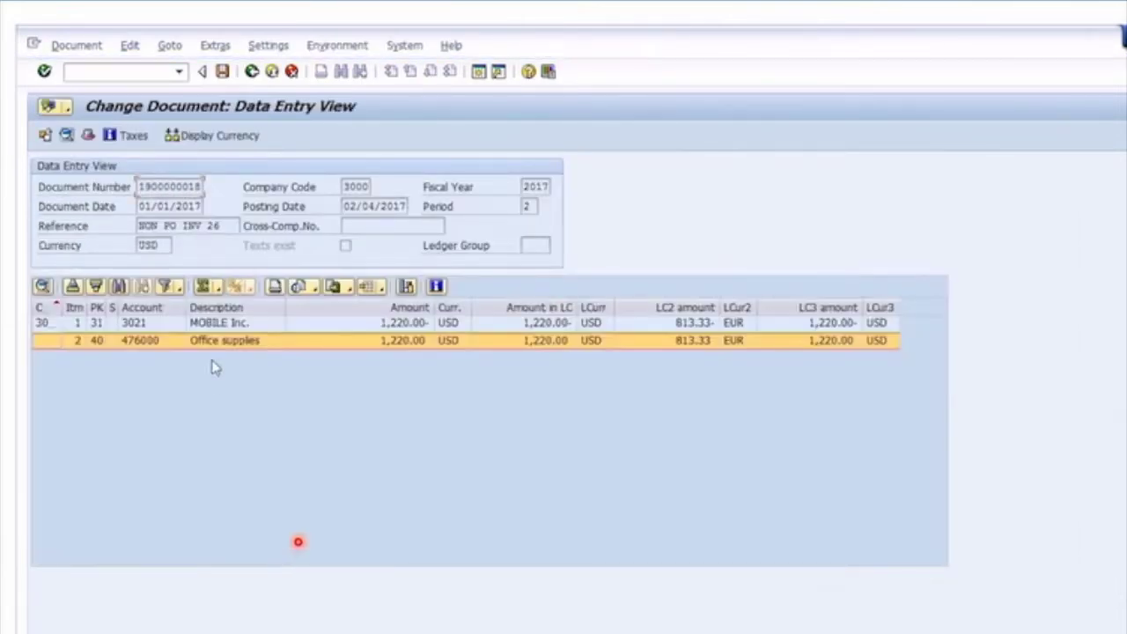
# - Set the MOBILE Inc. line 001 text to 'Special Vendor non PO approved by' plus the approver's name
pyautogui.click(134, 327)
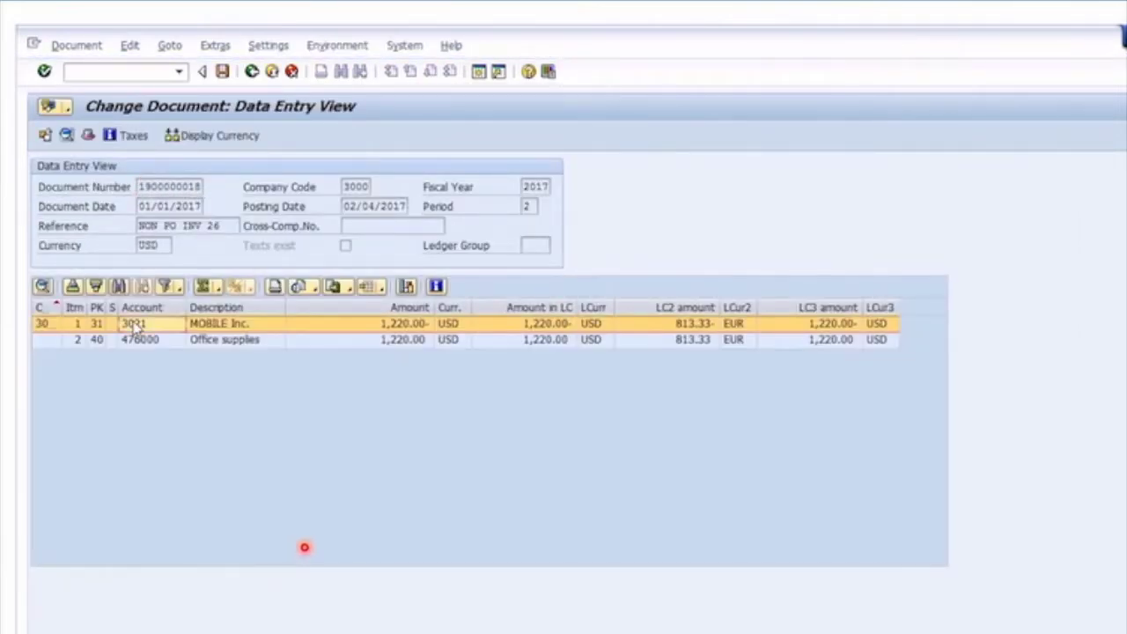
pyautogui.doubleClick(134, 324)
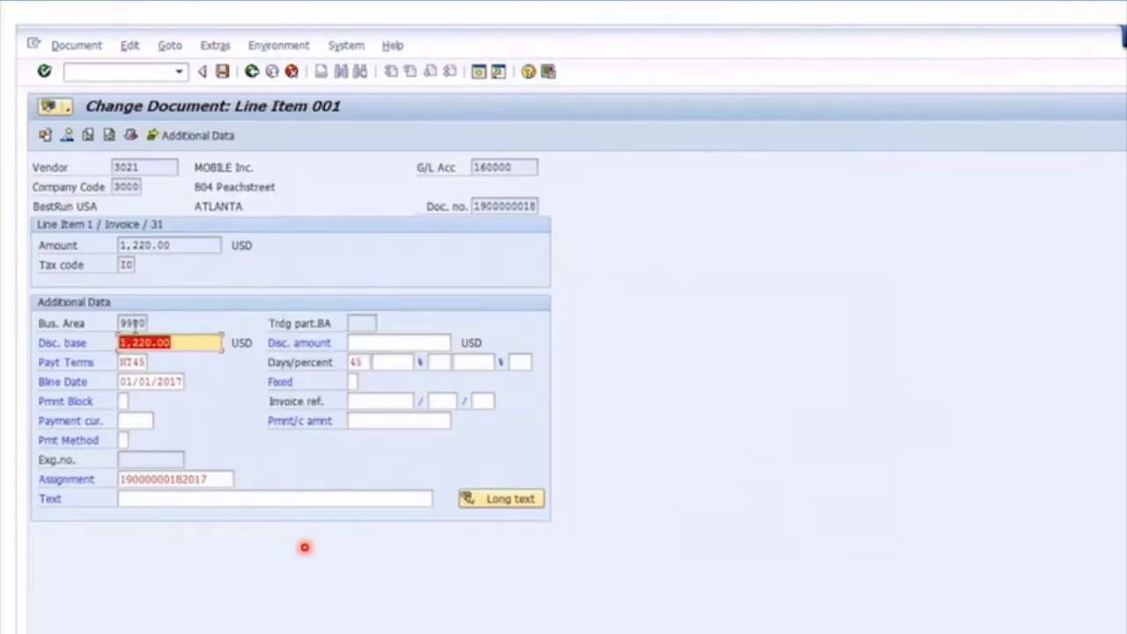
pyautogui.click(198, 500)
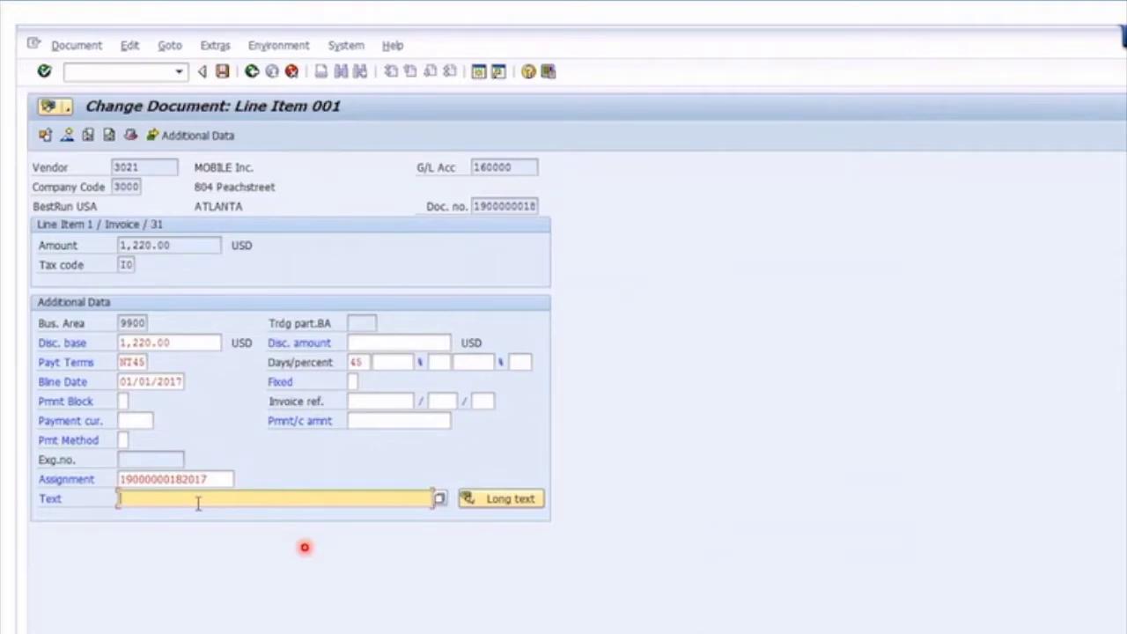
pyautogui.write('Special Vendor non PO approved by Joe')
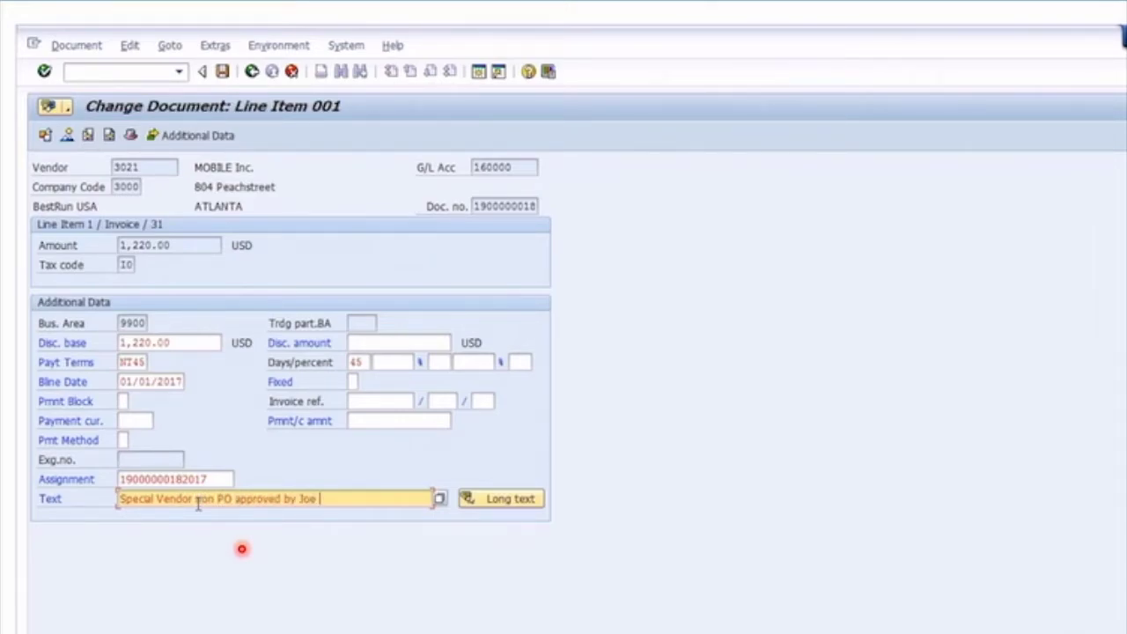
pyautogui.write('Bloggs')
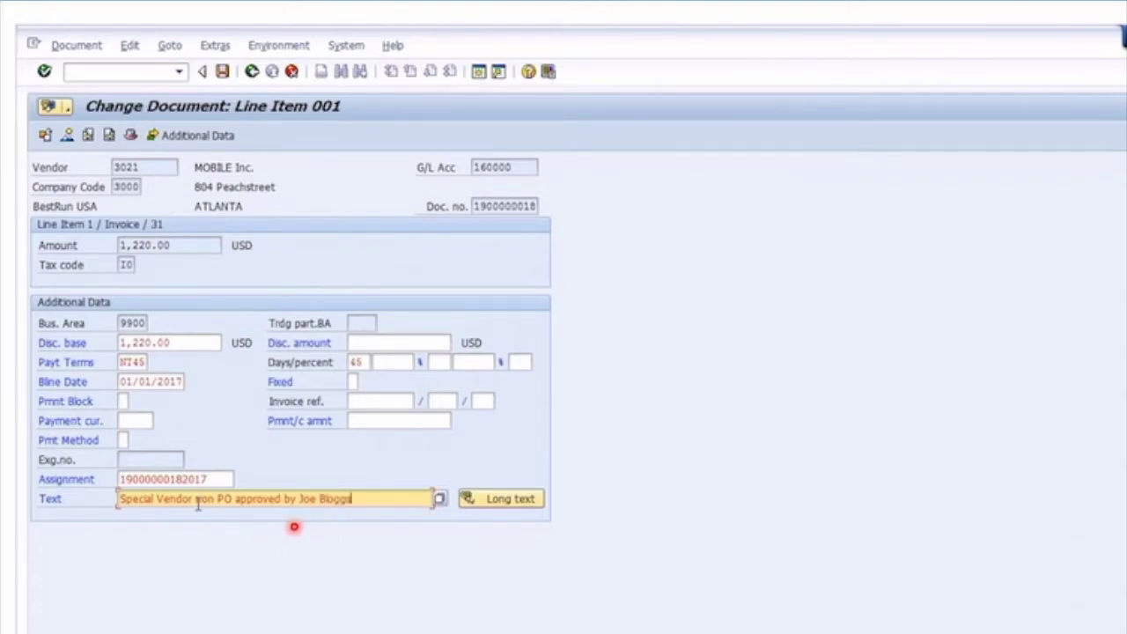
pyautogui.click(67, 135)
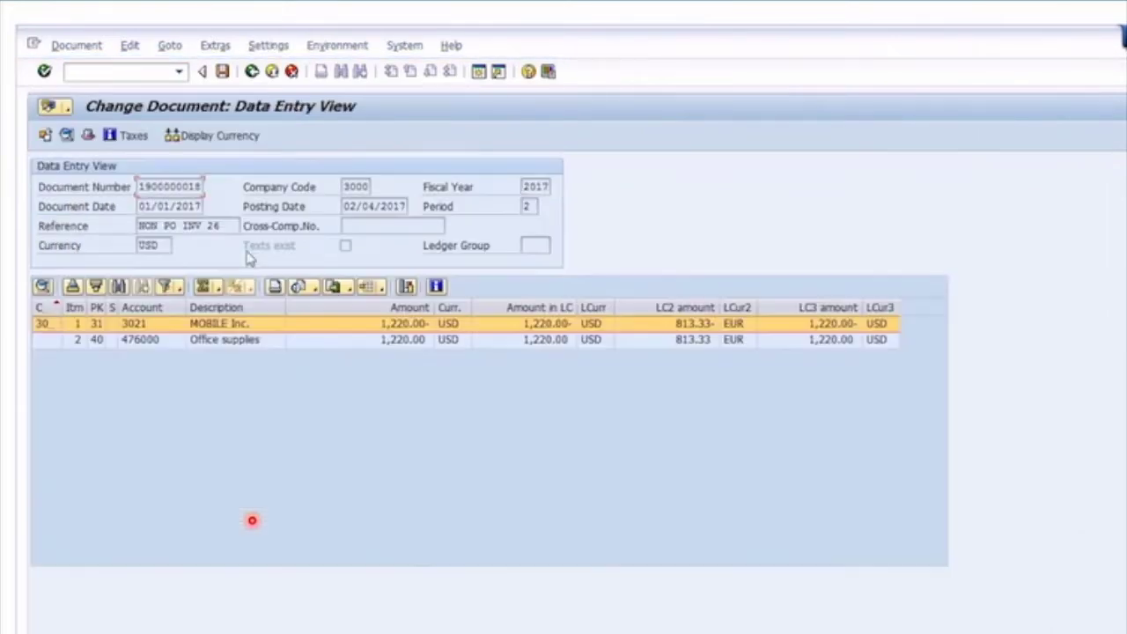
pyautogui.click(223, 72)
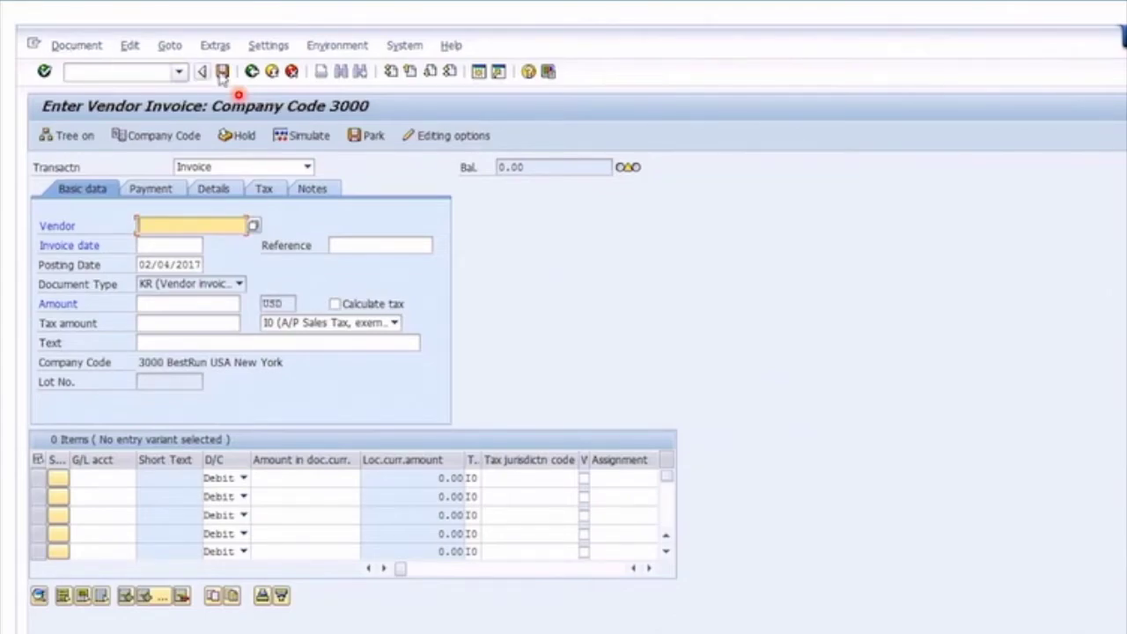
pyautogui.click(251, 72)
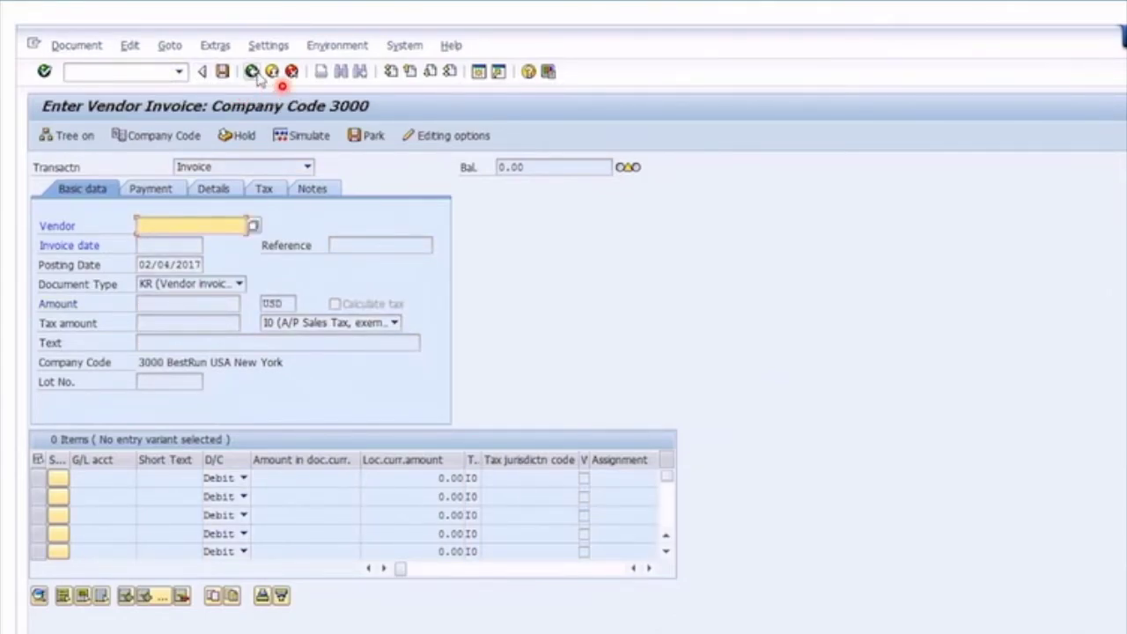
# - Confirm leaving invoice entry and expand the Accounts Payable Document folder in SAP Easy Access
pyautogui.click(268, 390)
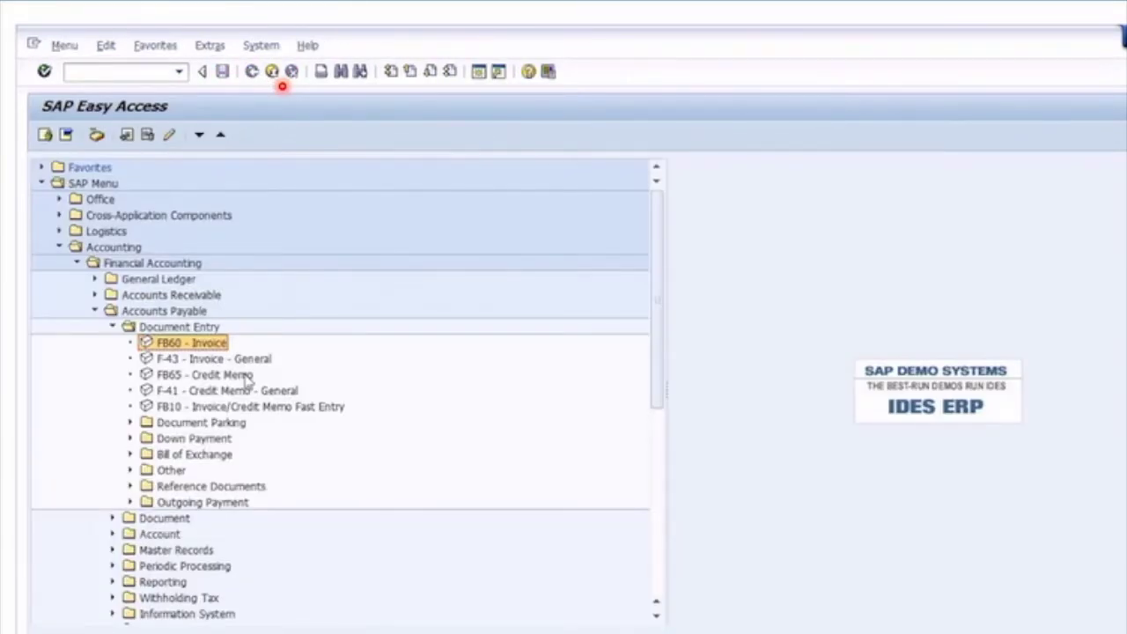
pyautogui.click(113, 327)
pyautogui.click(111, 343)
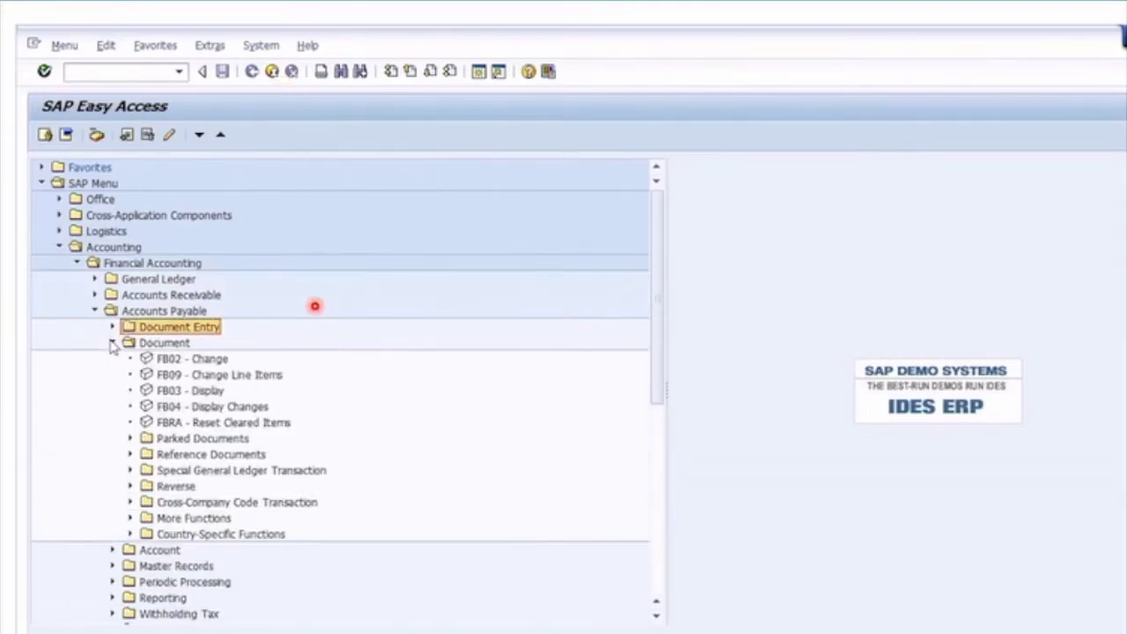
pyautogui.click(204, 361)
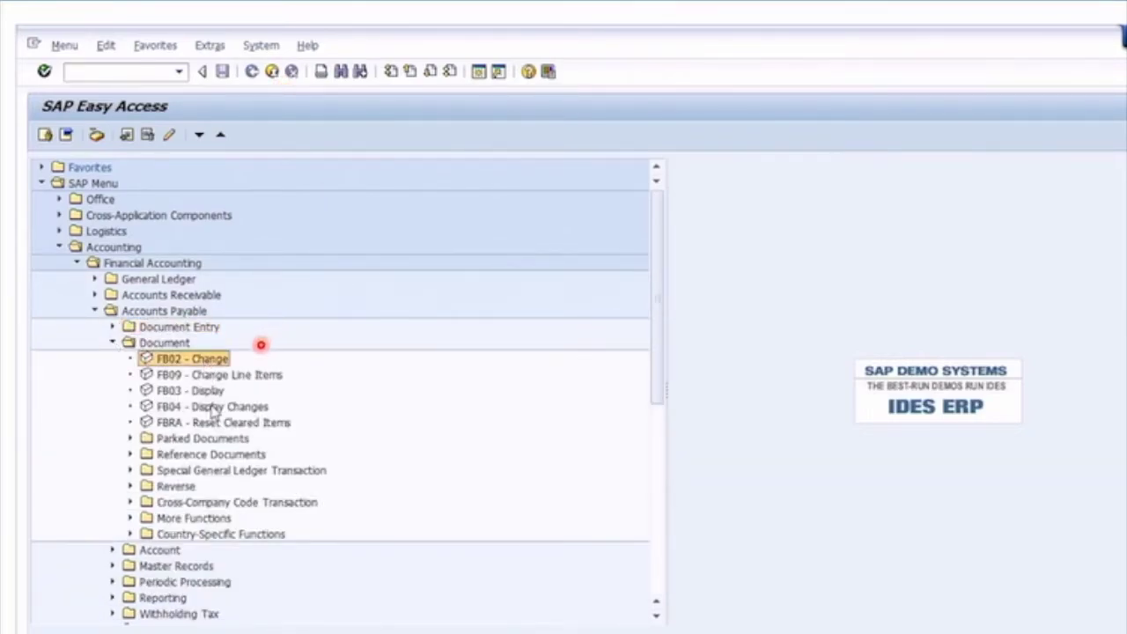
pyautogui.click(215, 393)
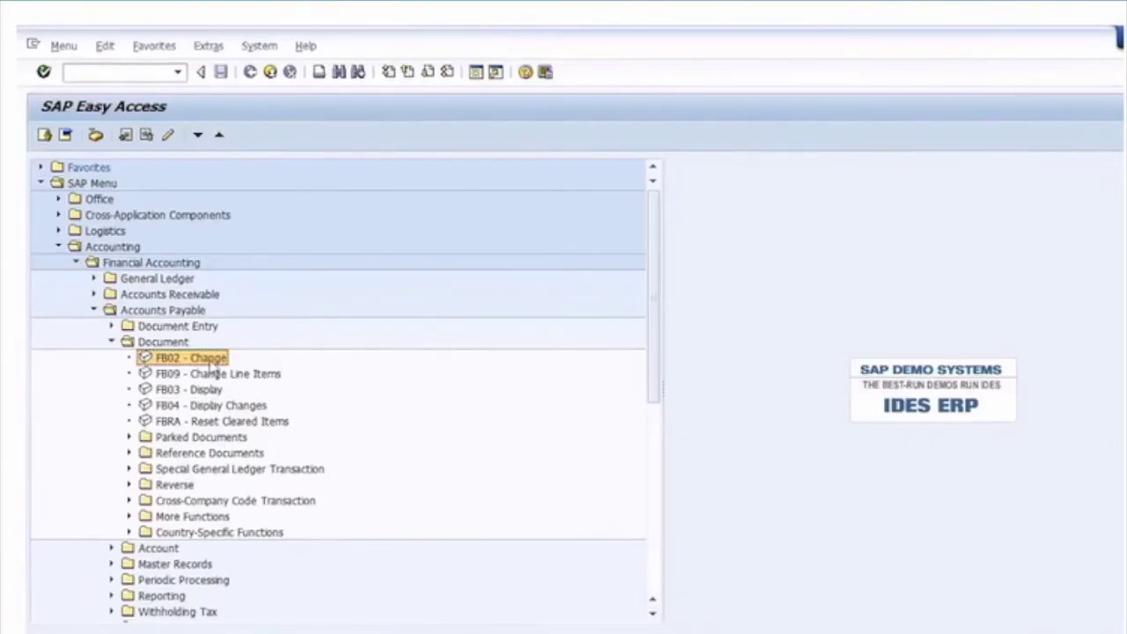
# - Launch FB08 - Individual Reversal from the Reverse folder
pyautogui.click(181, 487)
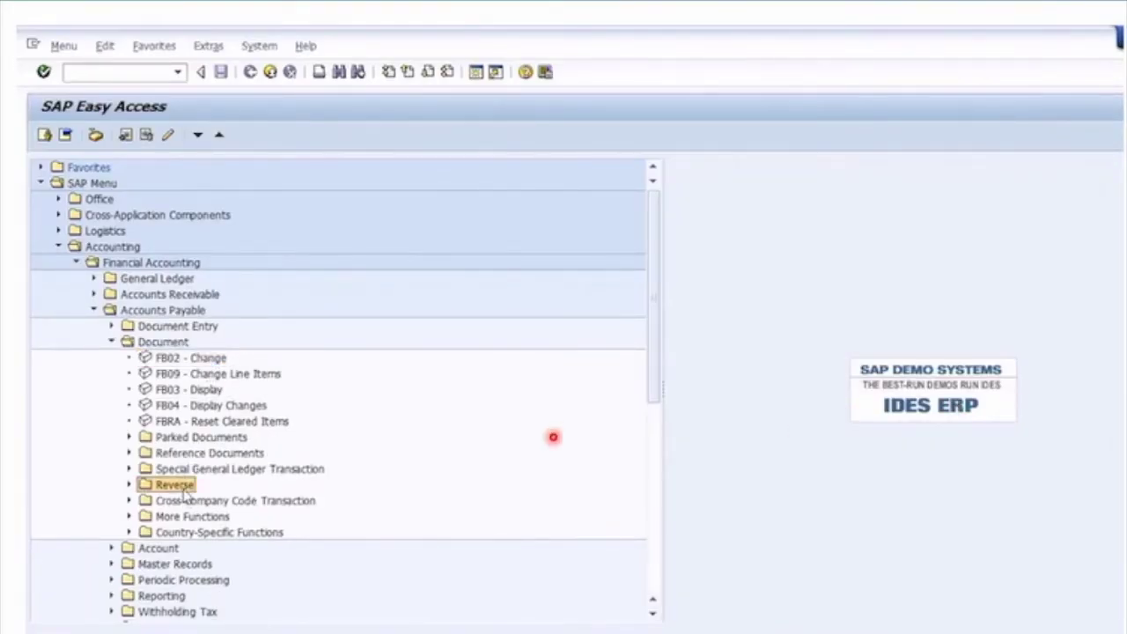
pyautogui.click(130, 485)
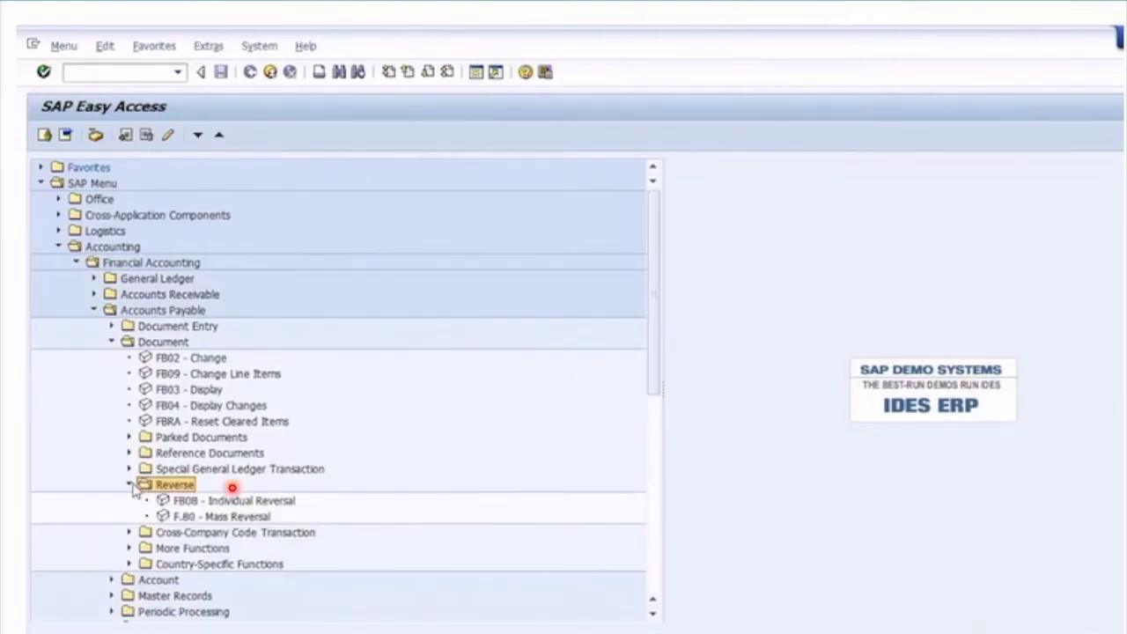
pyautogui.click(225, 504)
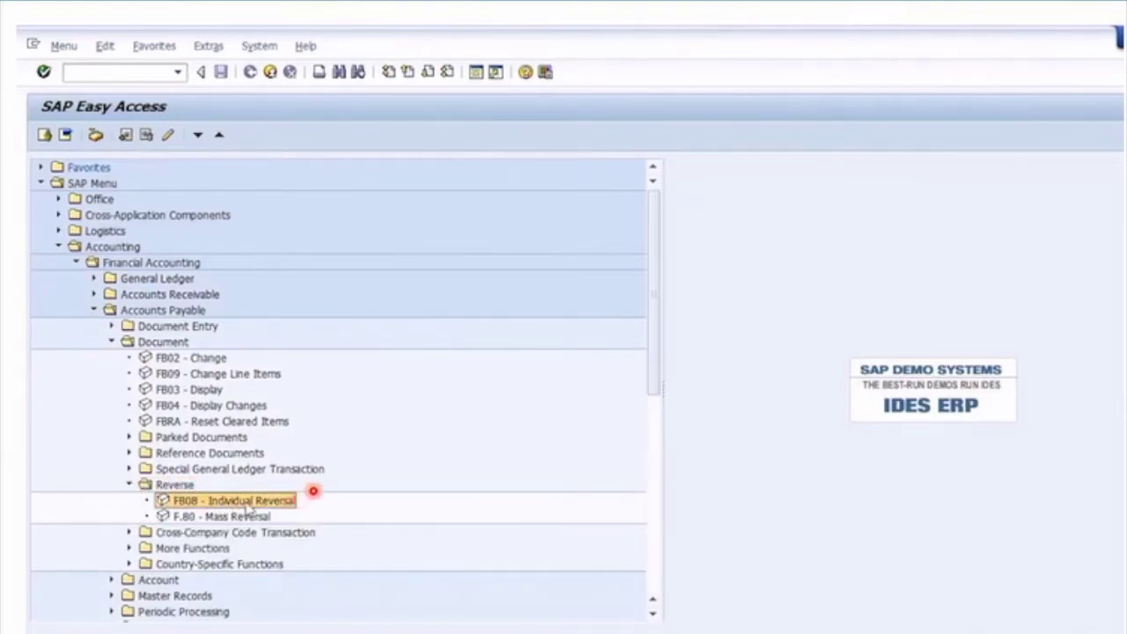
pyautogui.doubleClick(247, 505)
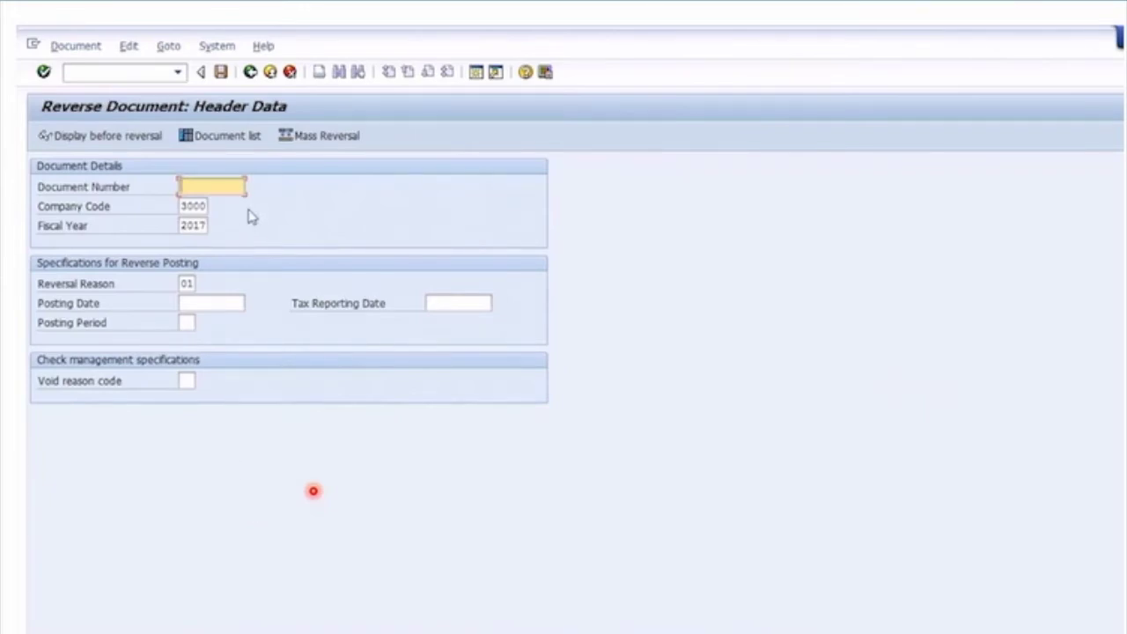
pyautogui.click(230, 187)
pyautogui.click(226, 203)
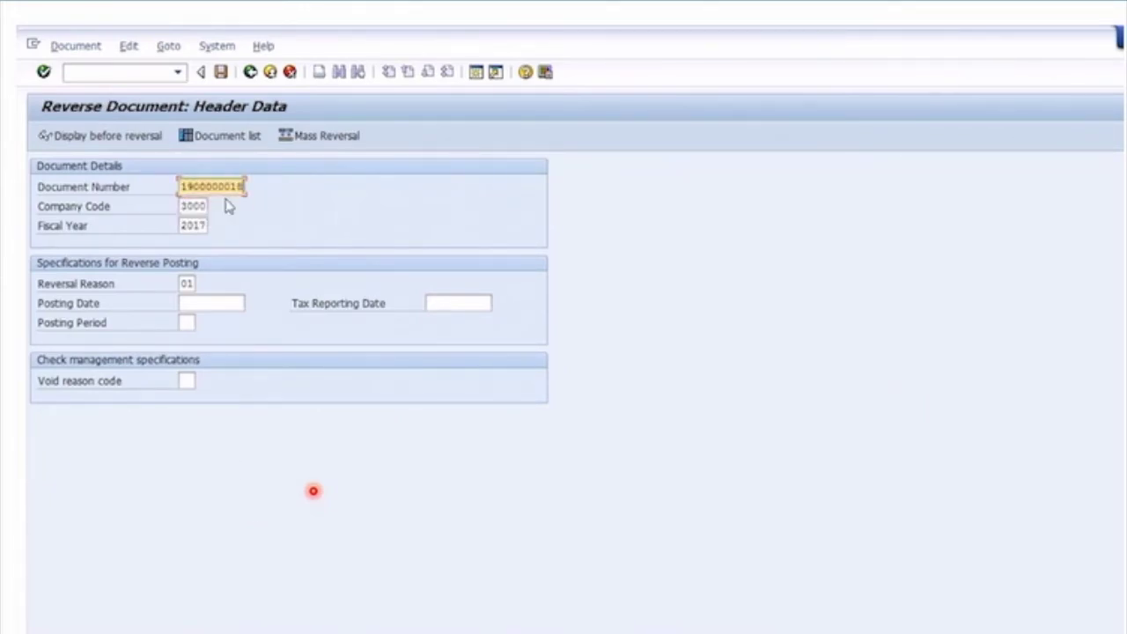
pyautogui.click(192, 207)
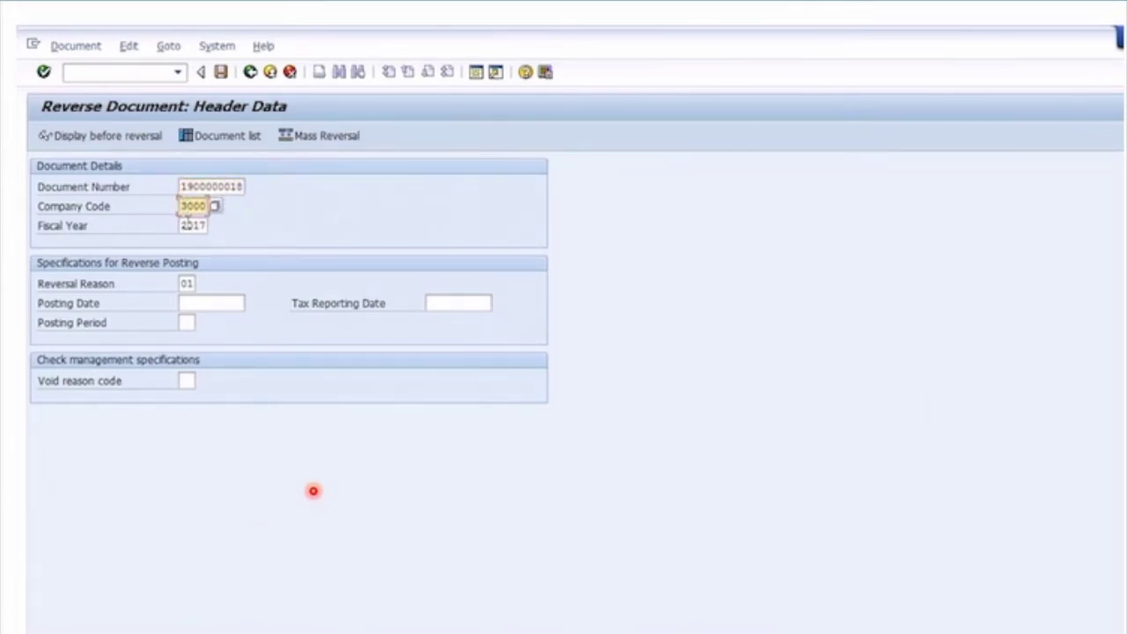
pyautogui.click(188, 225)
pyautogui.click(193, 284)
pyautogui.click(203, 283)
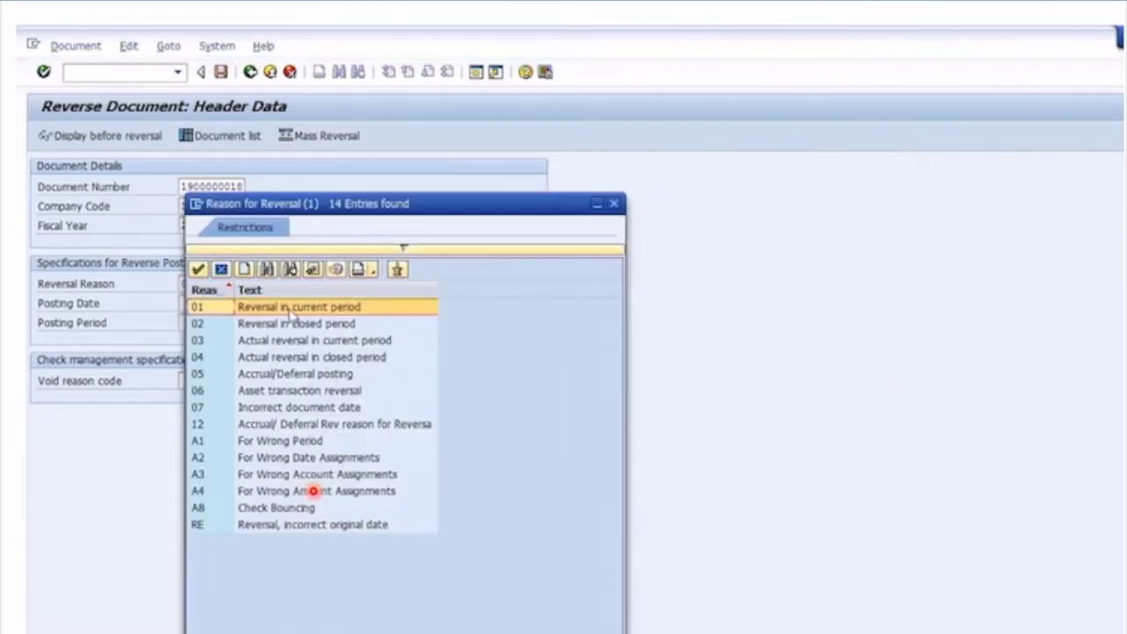
pyautogui.doubleClick(295, 310)
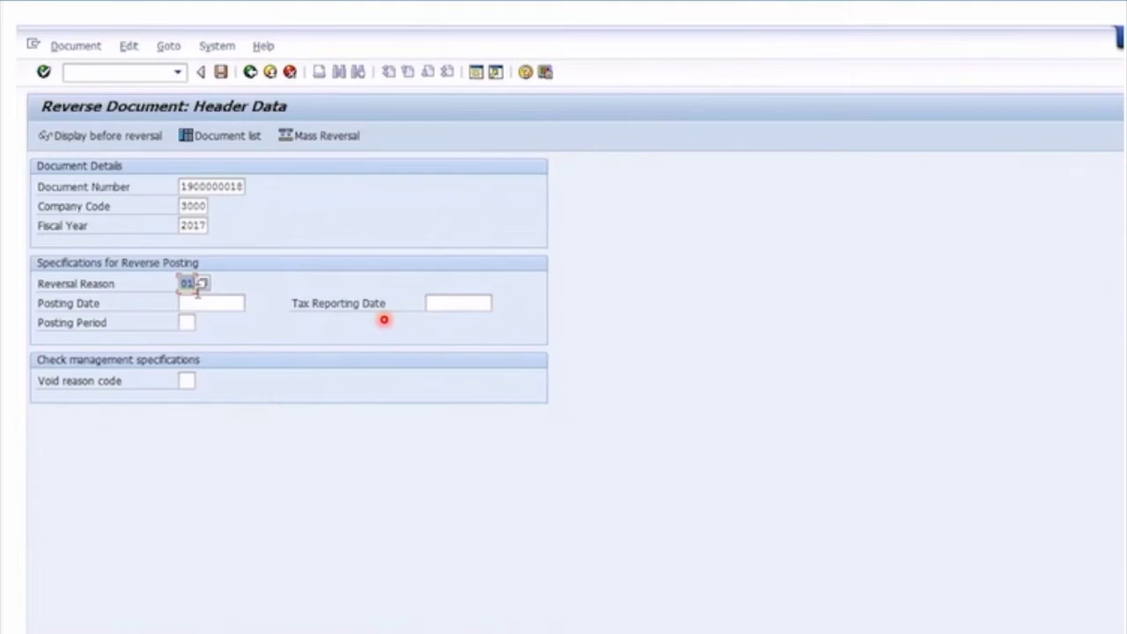
pyautogui.click(183, 189)
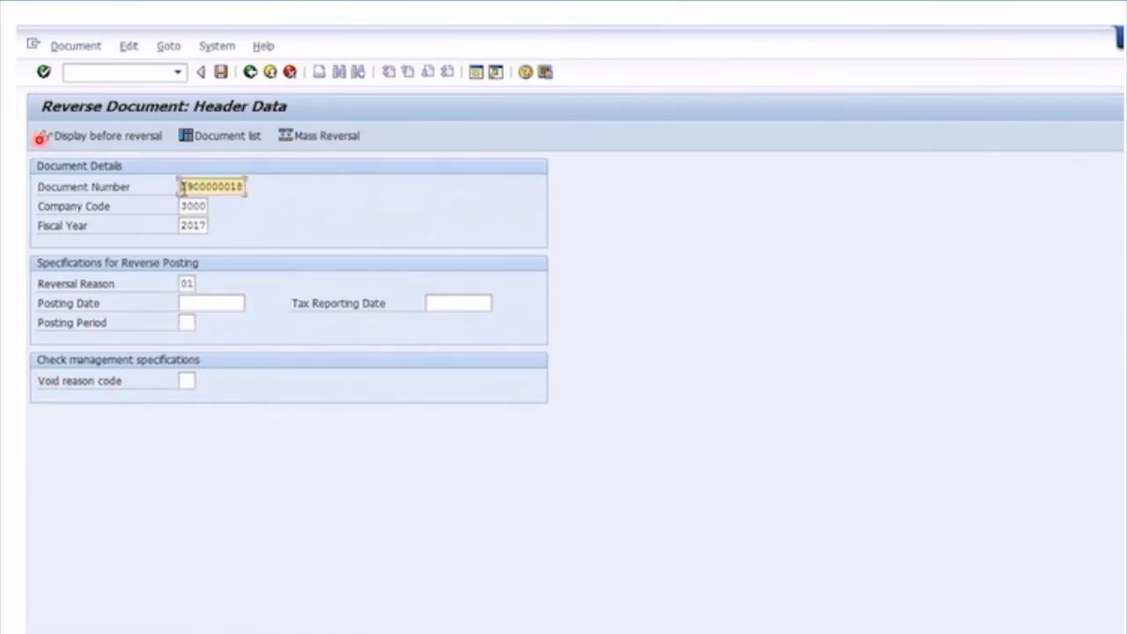
pyautogui.click(139, 144)
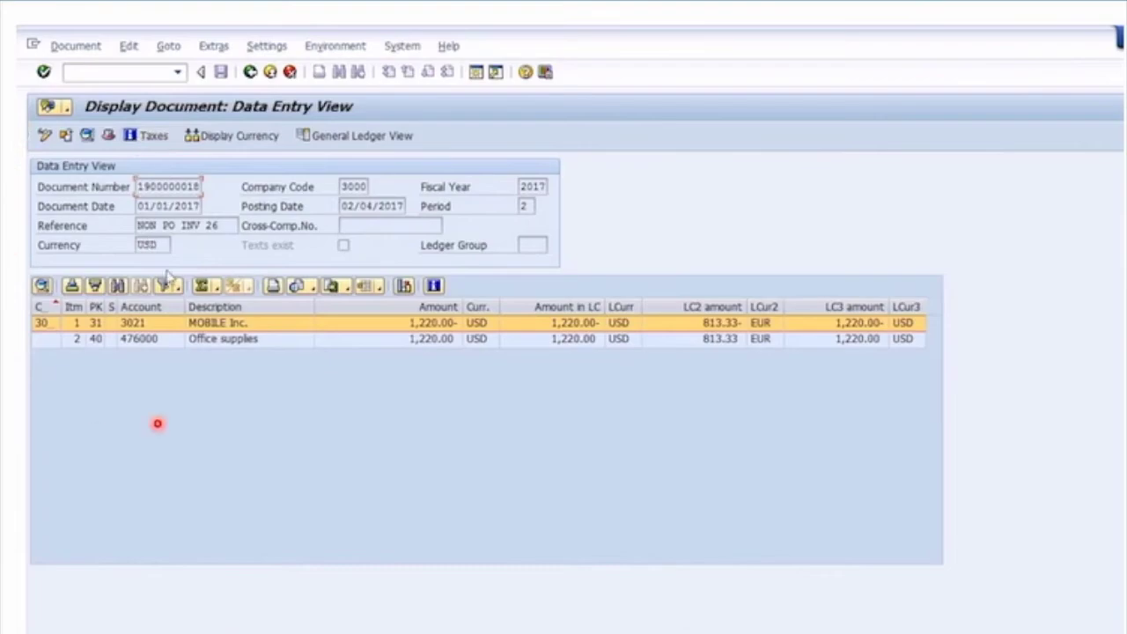
# - Inspect the original invoice lines and MOBILE Inc. vendor line text, then return to Header Data
pyautogui.click(212, 345)
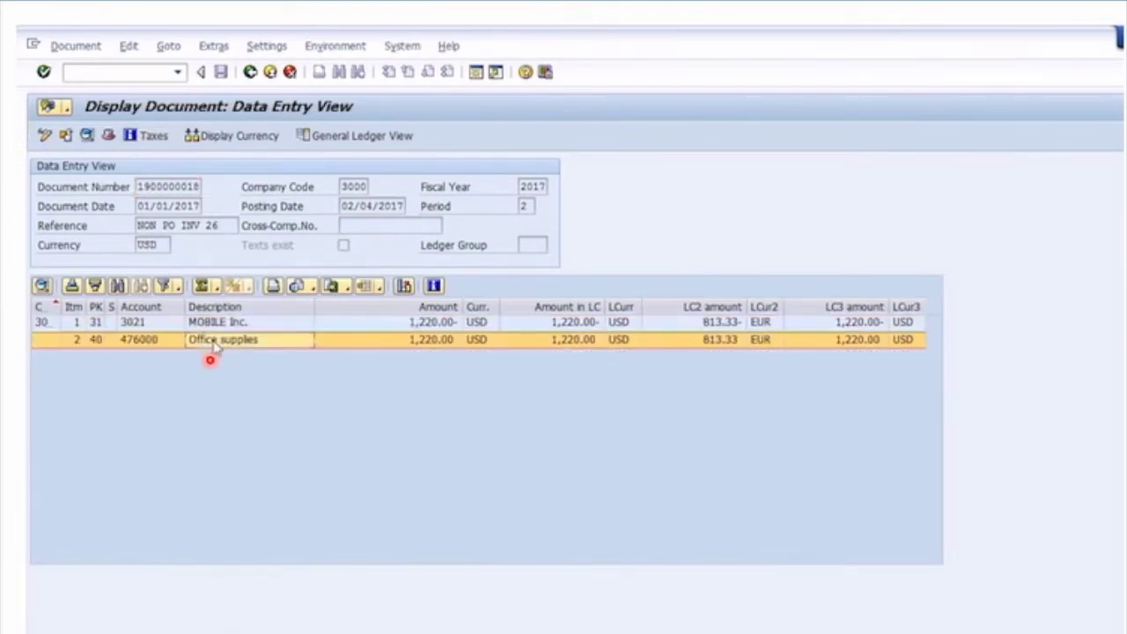
pyautogui.click(147, 324)
pyautogui.doubleClick(147, 324)
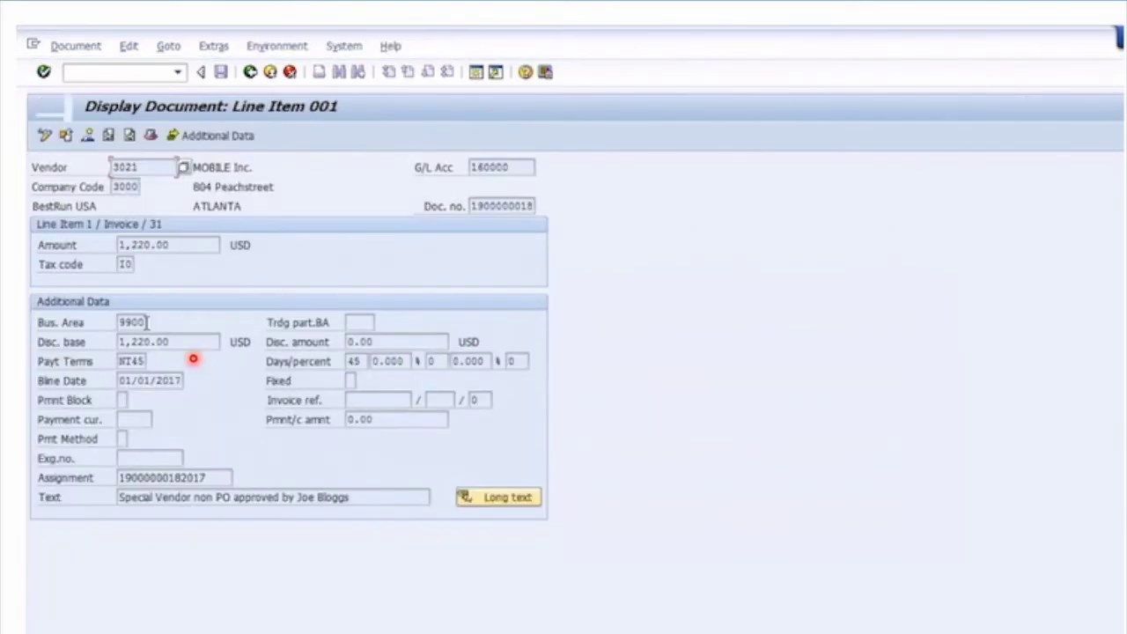
pyautogui.click(362, 497)
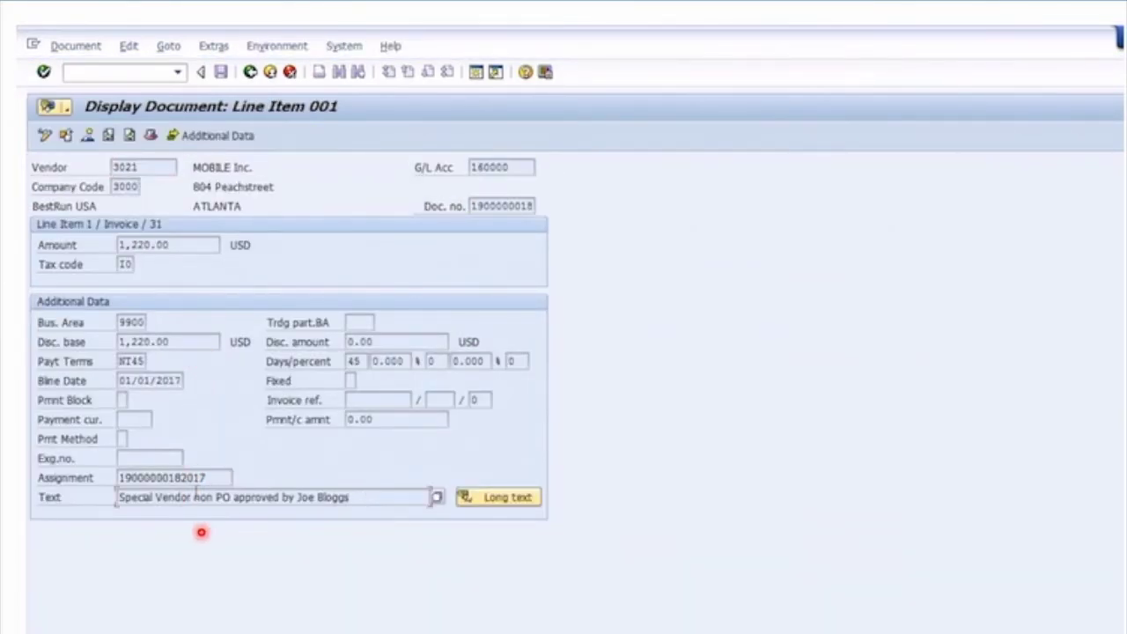
pyautogui.click(256, 75)
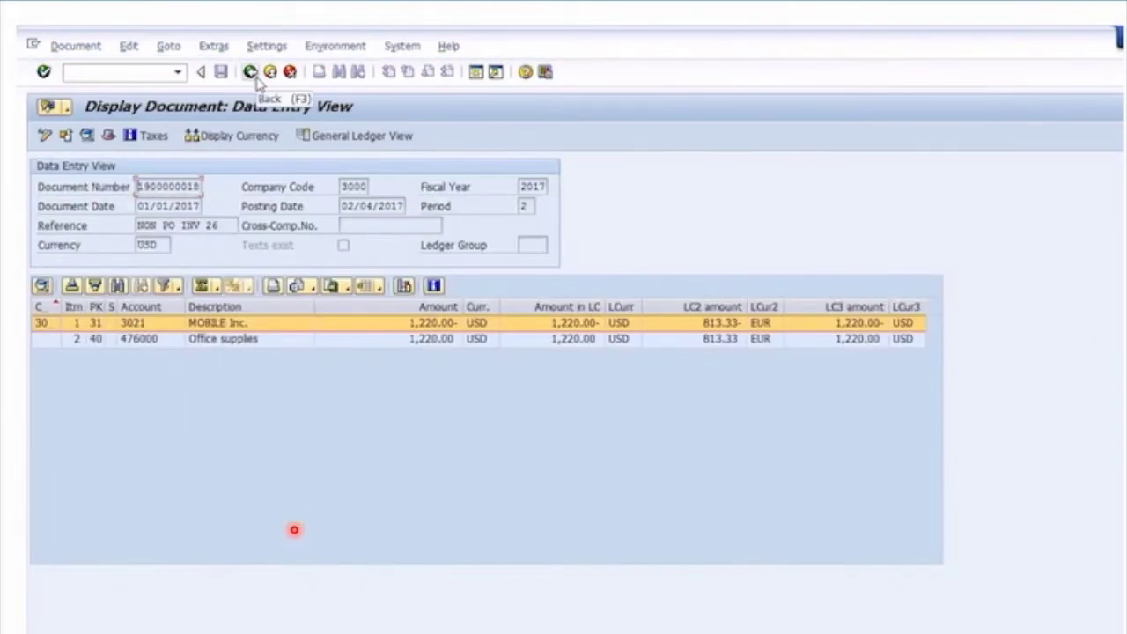
pyautogui.click(250, 73)
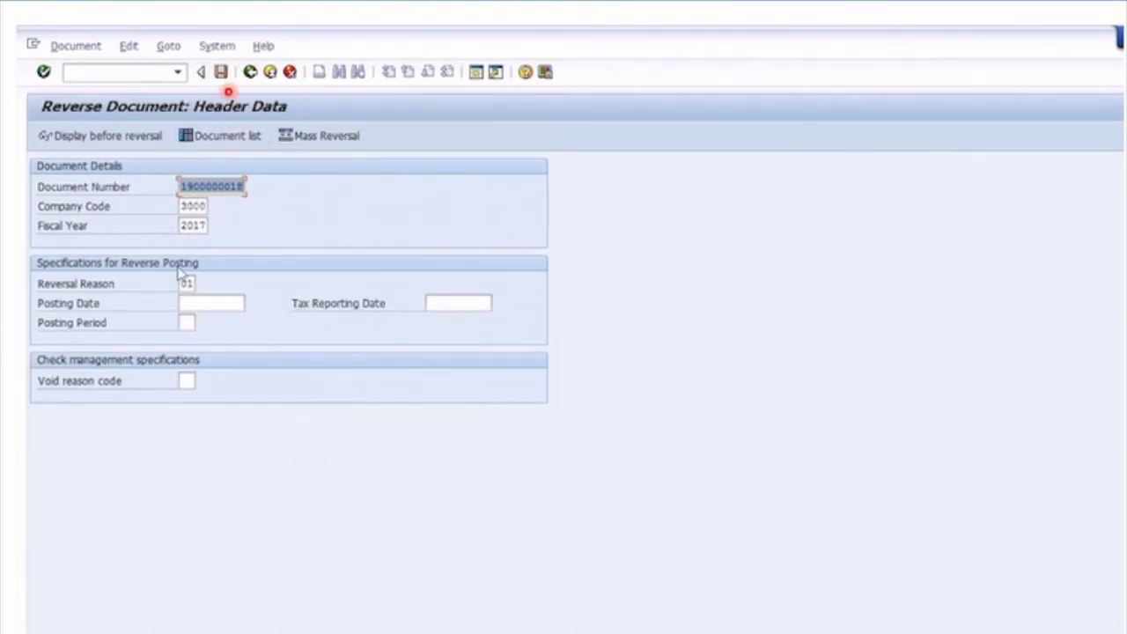
pyautogui.click(221, 72)
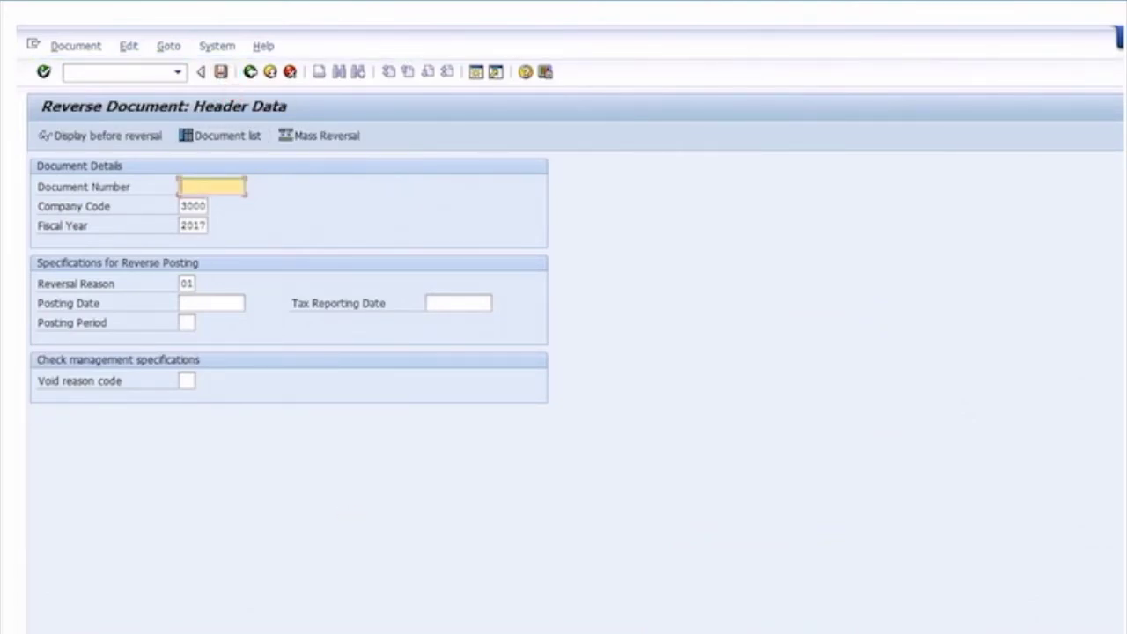
pyautogui.click(76, 51)
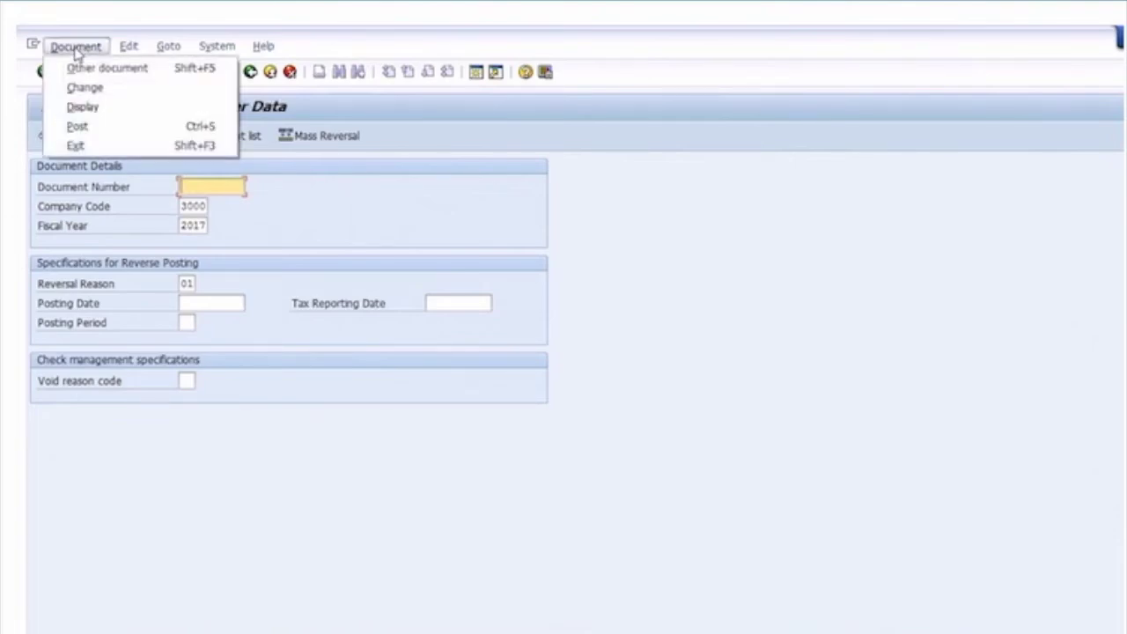
pyautogui.click(82, 107)
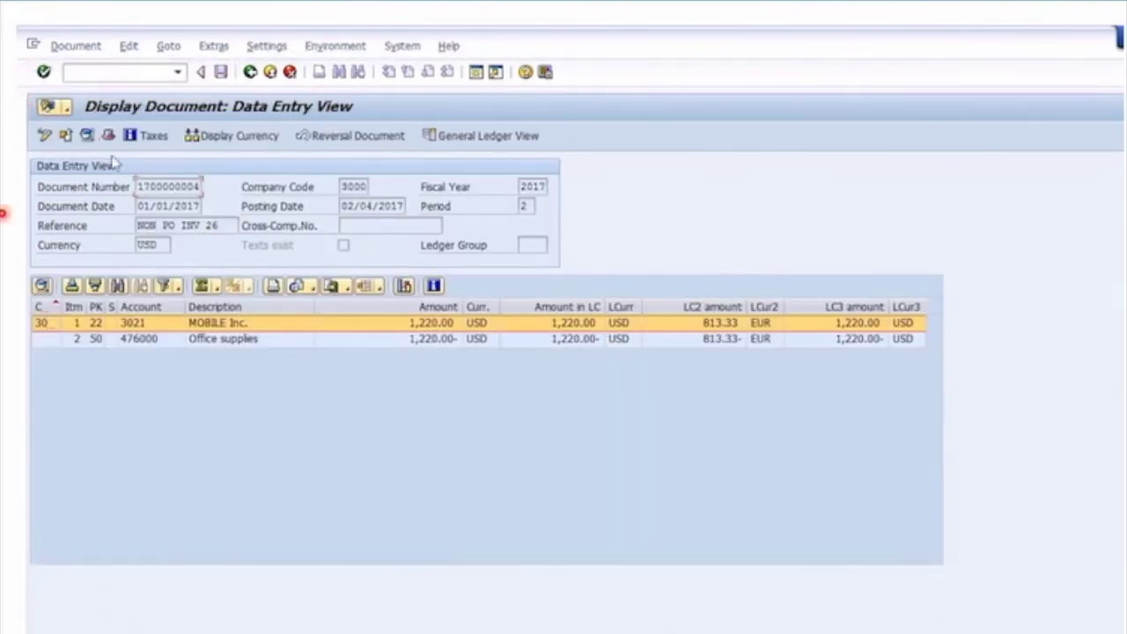
pyautogui.moveTo(136, 186); pyautogui.dragTo(203, 186)
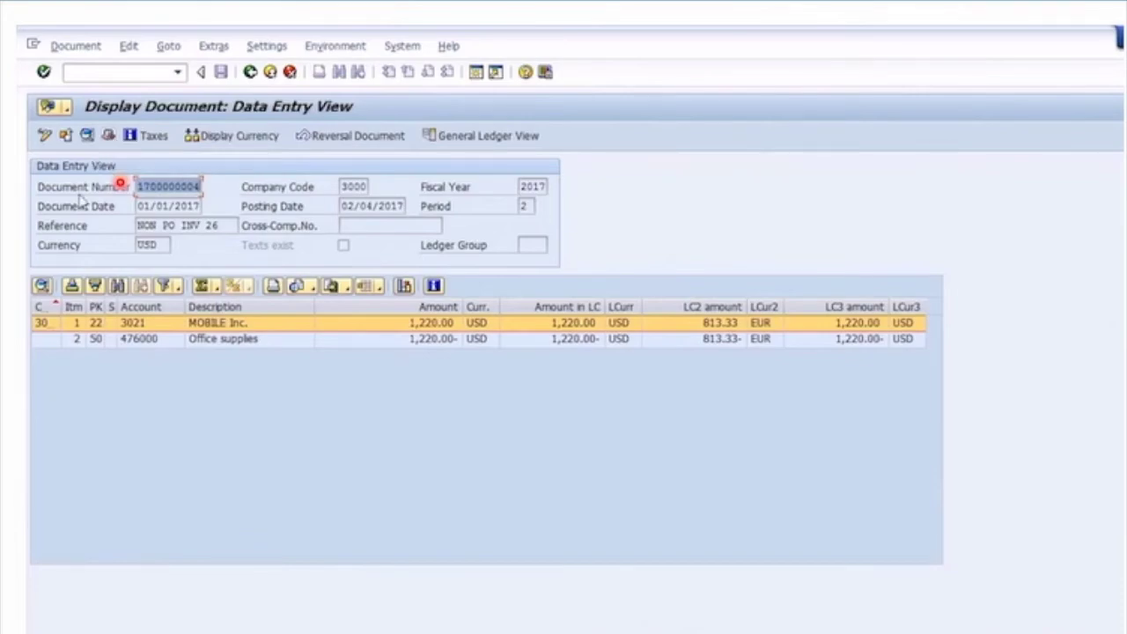
pyautogui.click(125, 344)
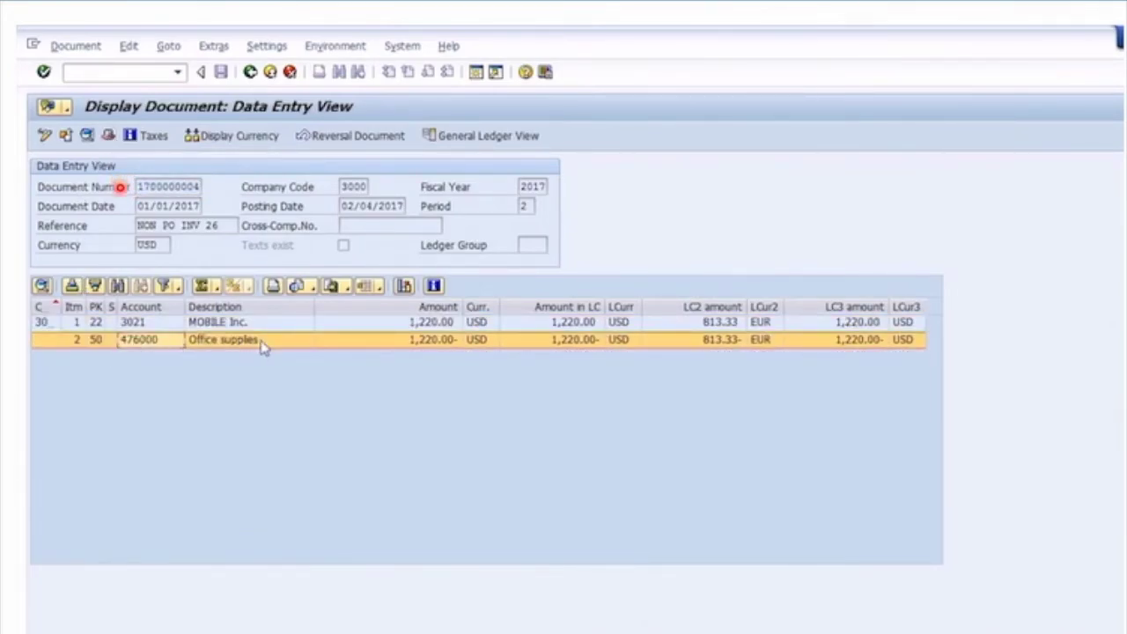
pyautogui.click(395, 325)
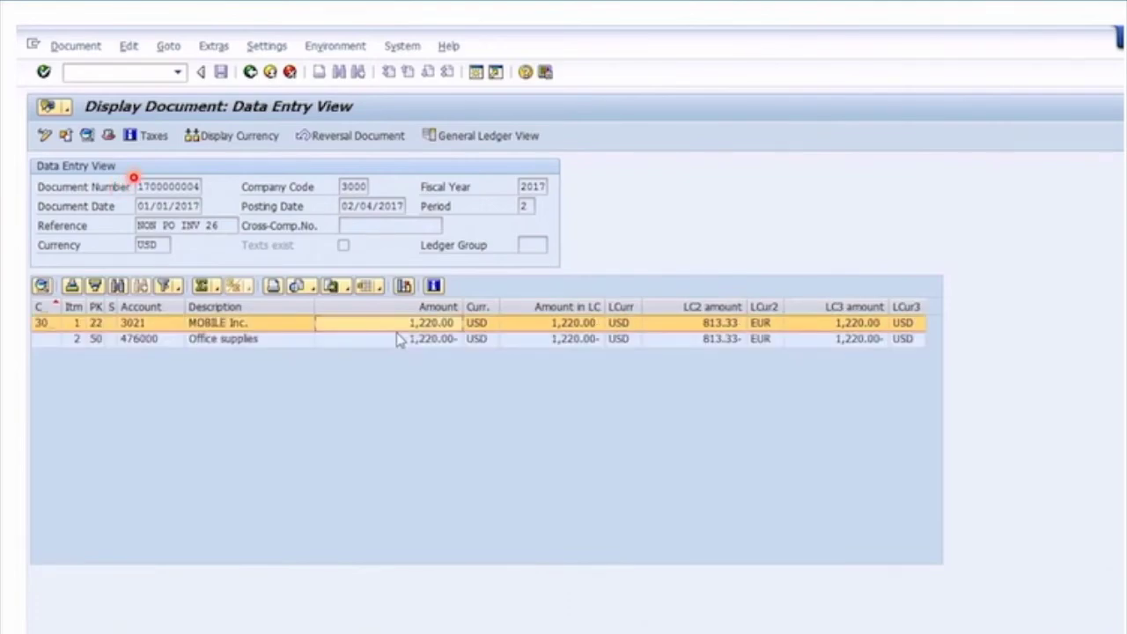
pyautogui.click(399, 340)
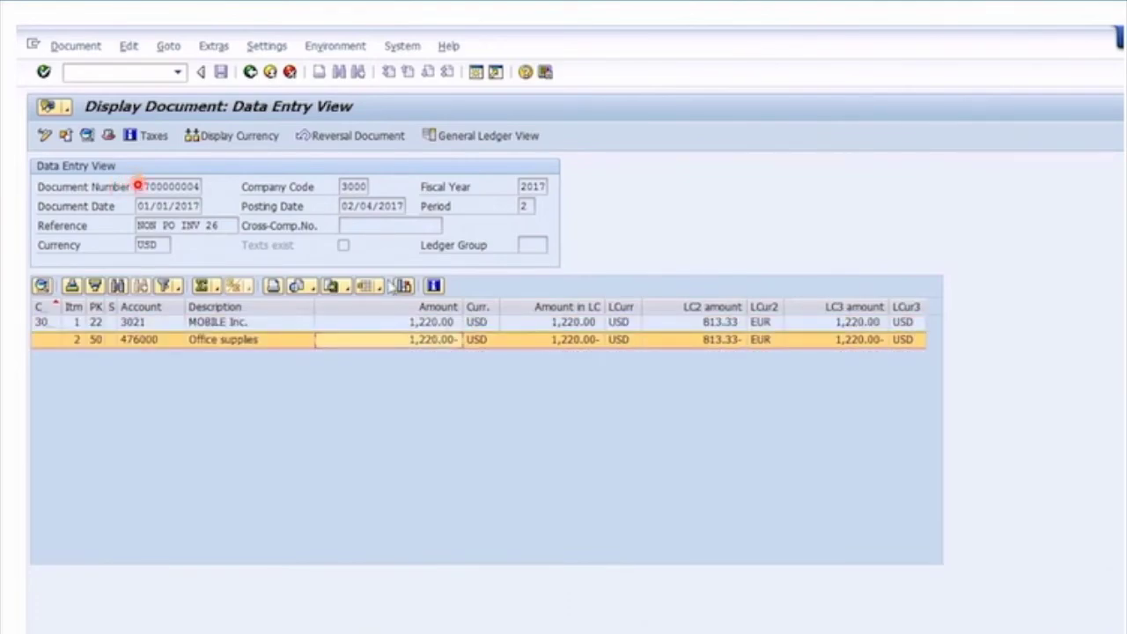
pyautogui.click(355, 141)
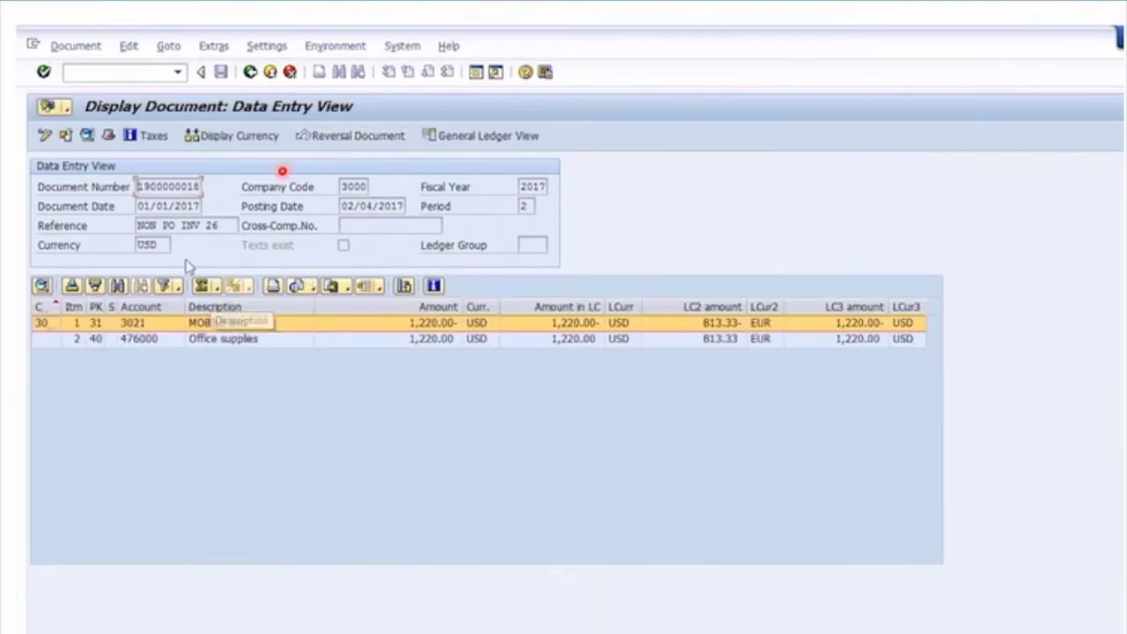
pyautogui.moveTo(204, 187); pyautogui.dragTo(111, 187)
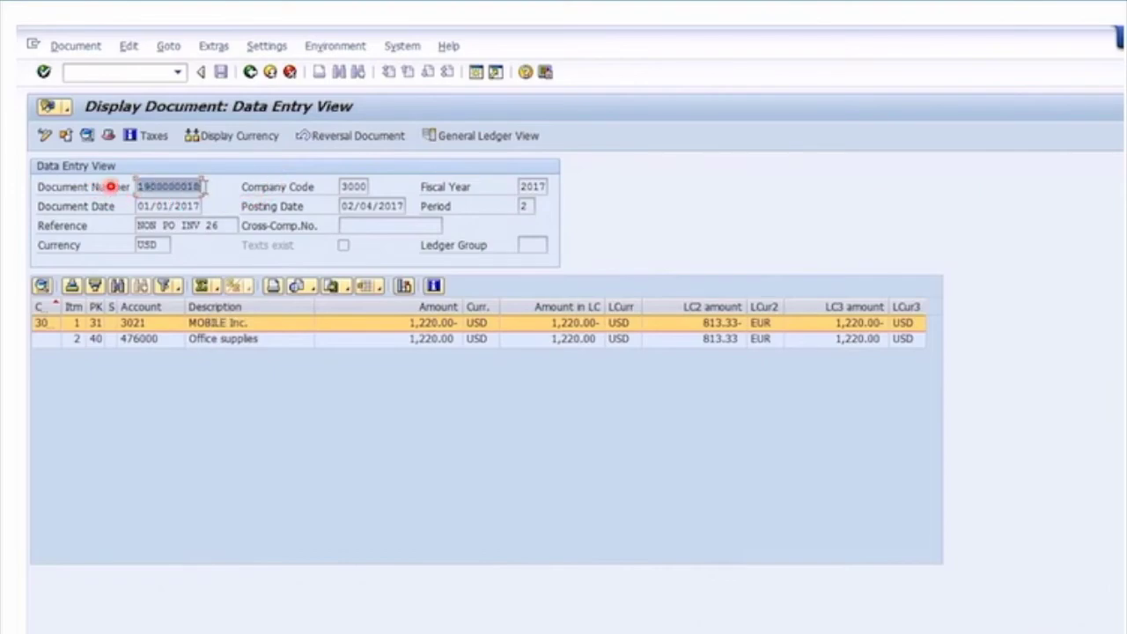
pyautogui.click(166, 344)
pyautogui.click(357, 136)
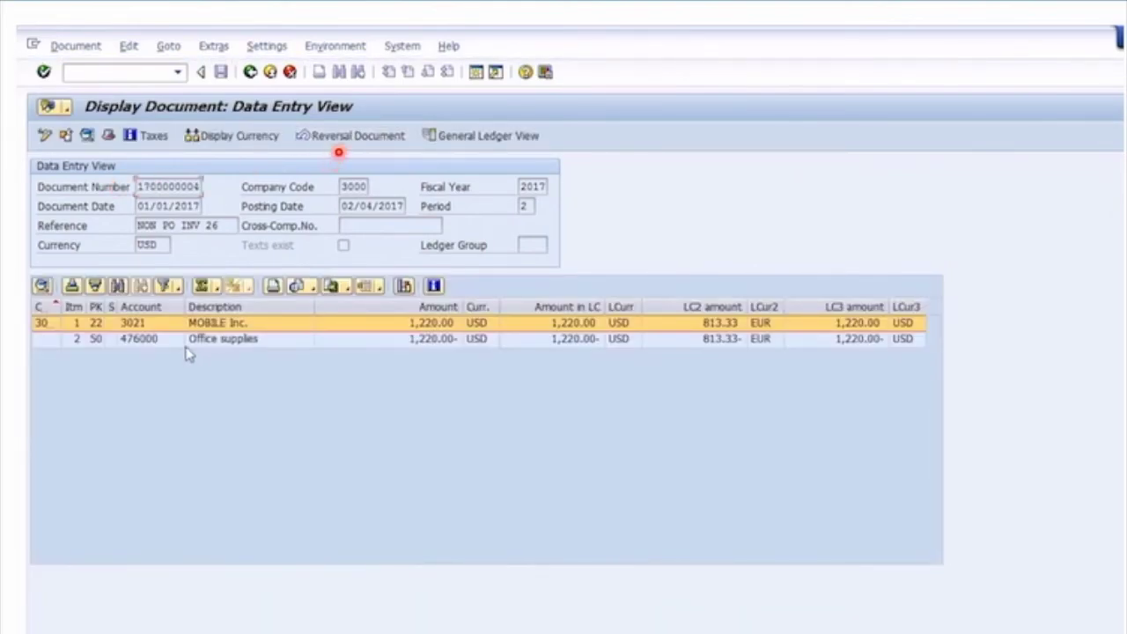
pyautogui.click(134, 341)
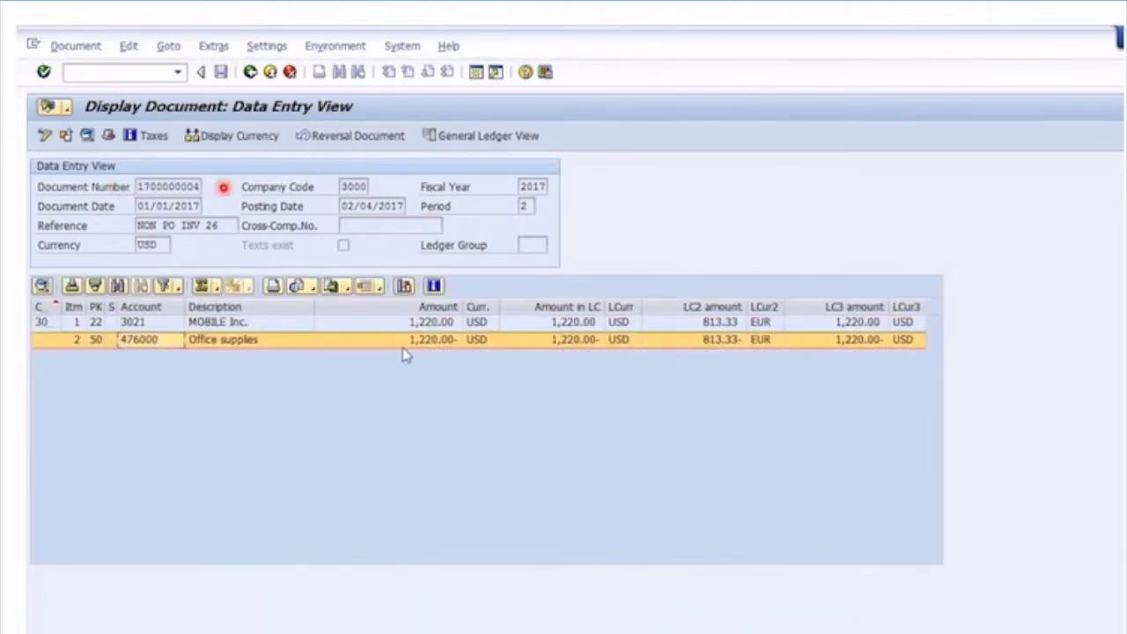
pyautogui.moveTo(141, 187); pyautogui.dragTo(238, 201)
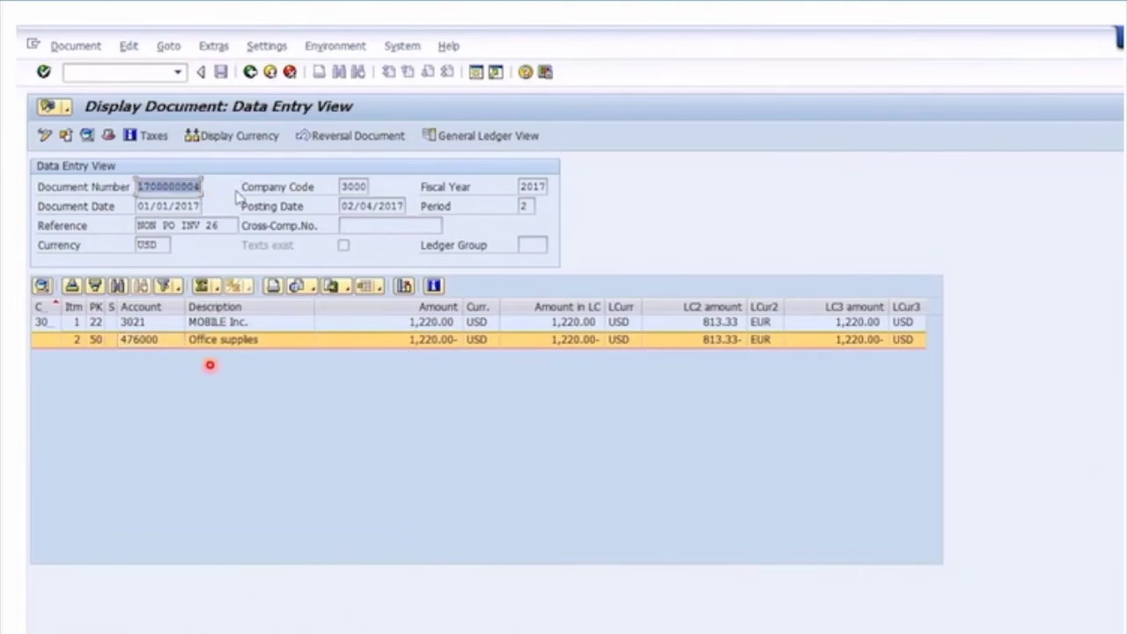
pyautogui.click(108, 136)
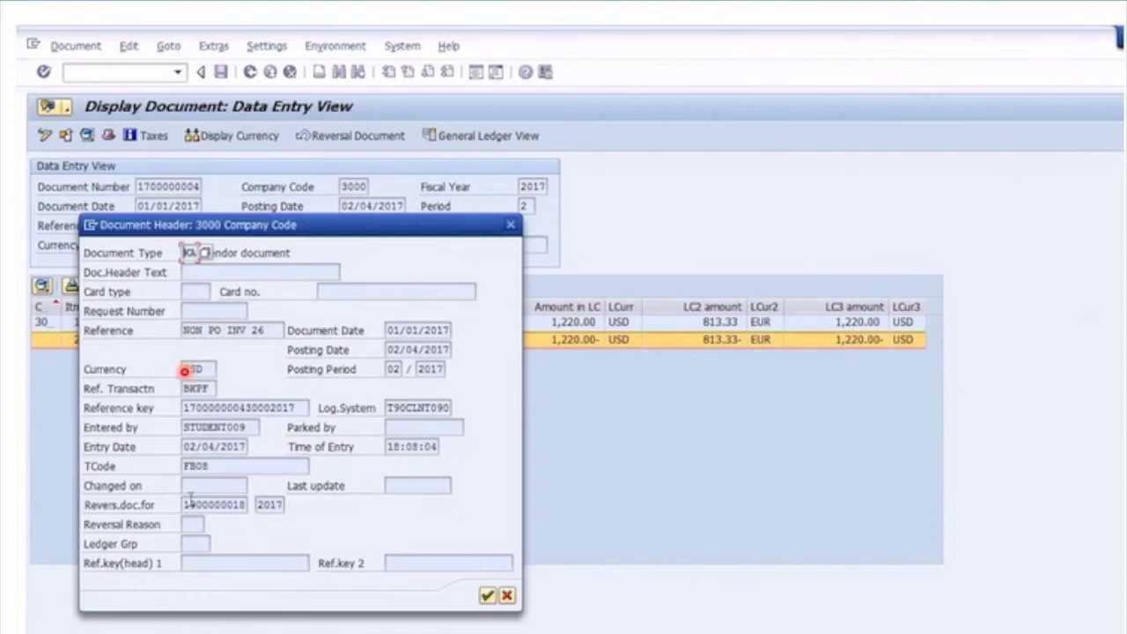
pyautogui.moveTo(185, 504); pyautogui.dragTo(245, 504)
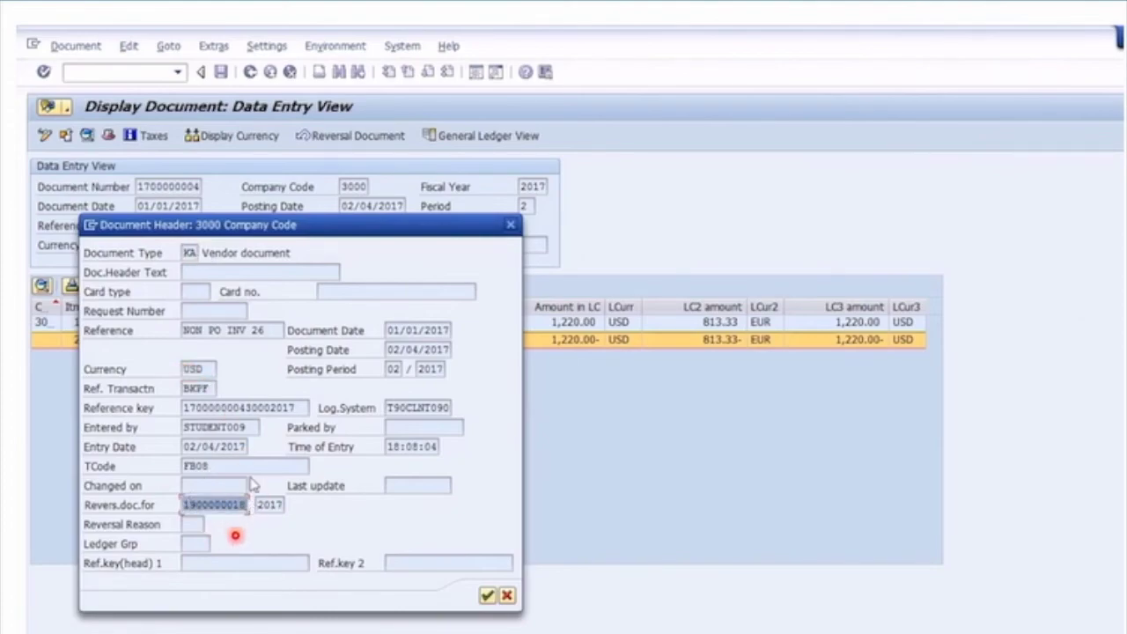
pyautogui.click(186, 253)
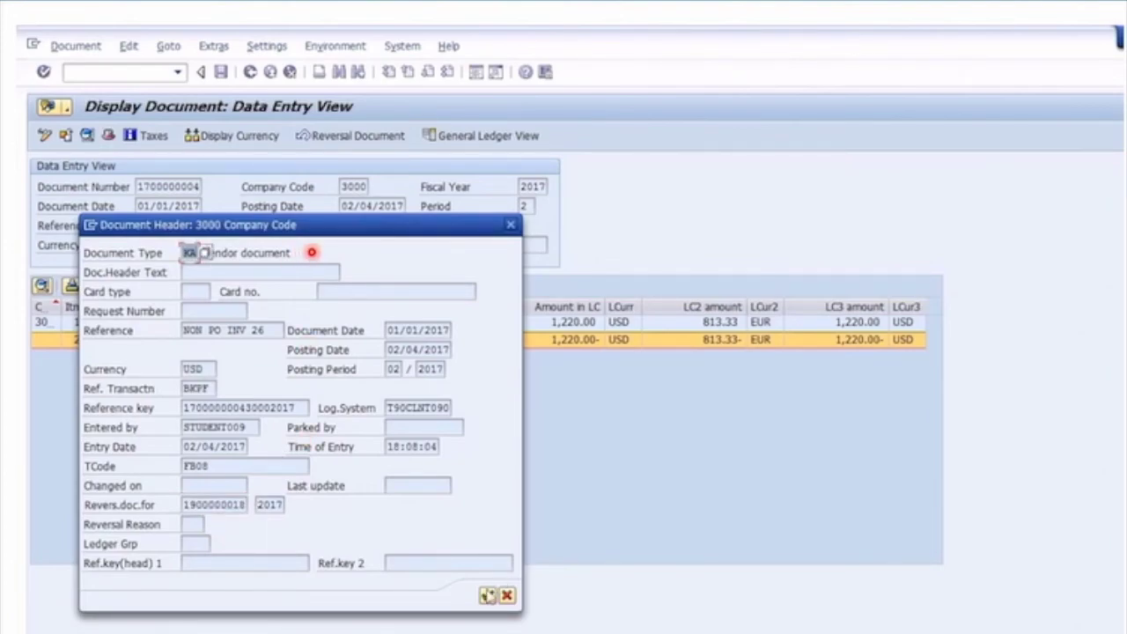
pyautogui.press('Return')
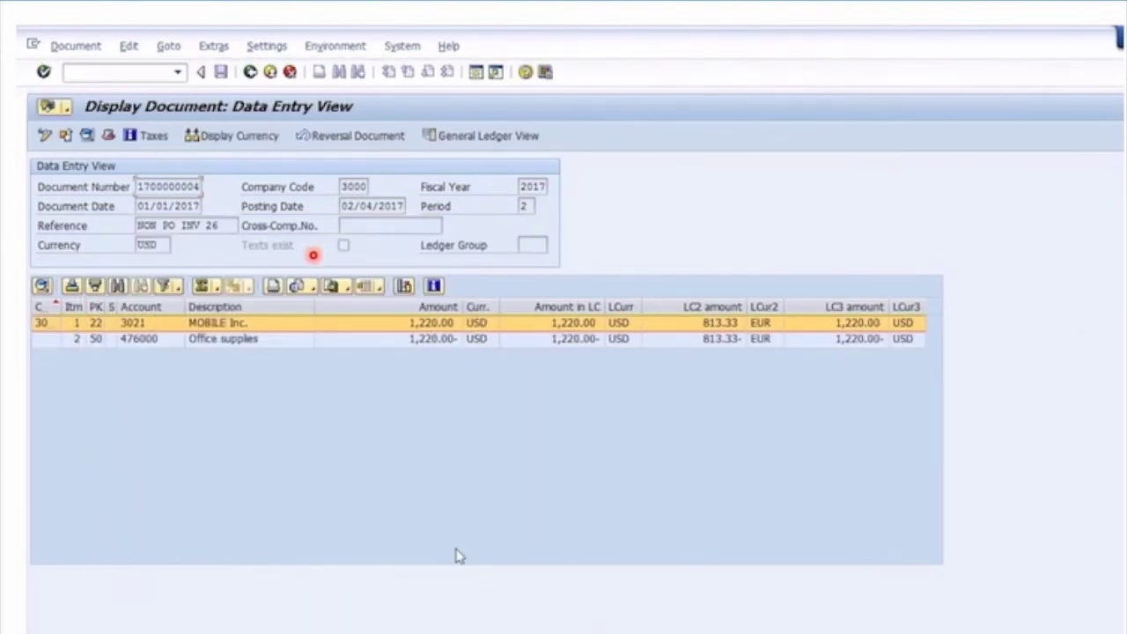
pyautogui.click(250, 72)
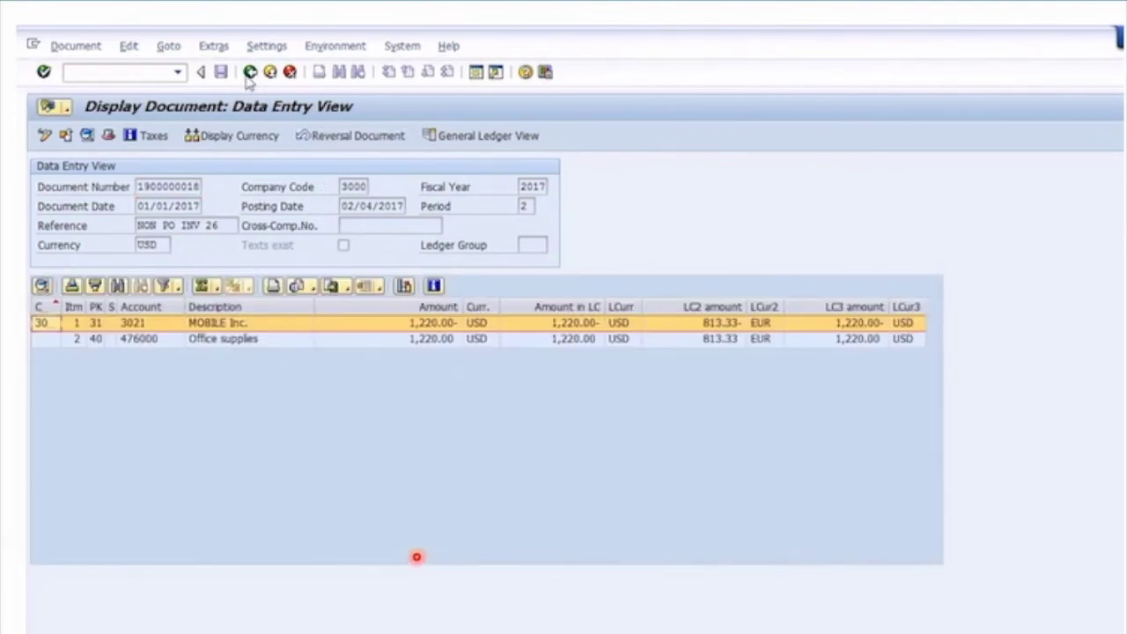
pyautogui.click(250, 72)
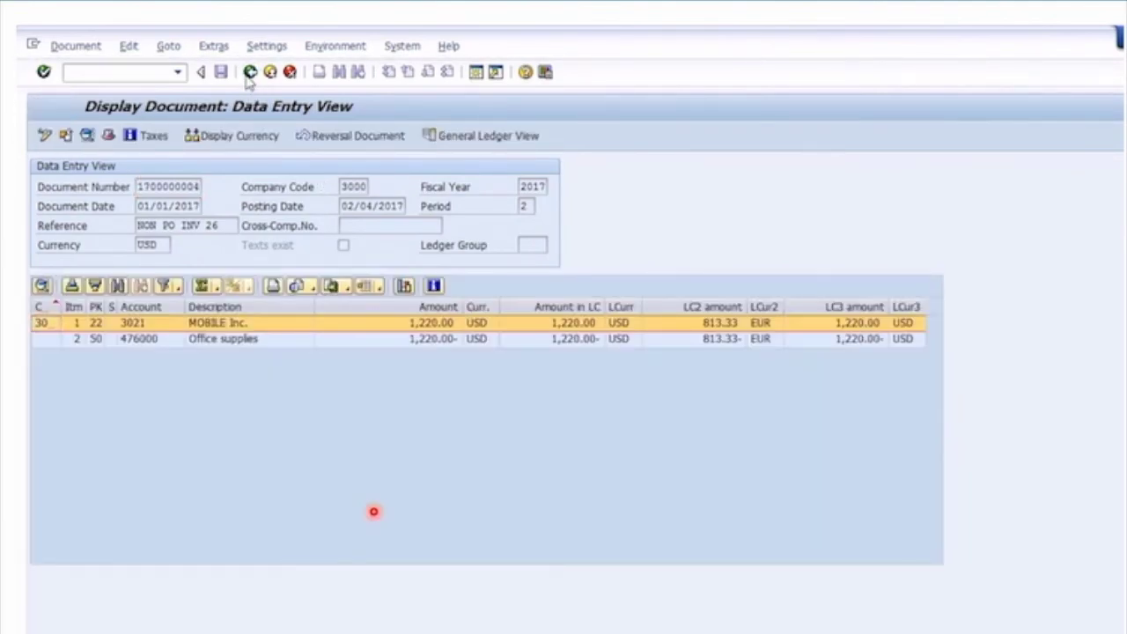
pyautogui.click(250, 72)
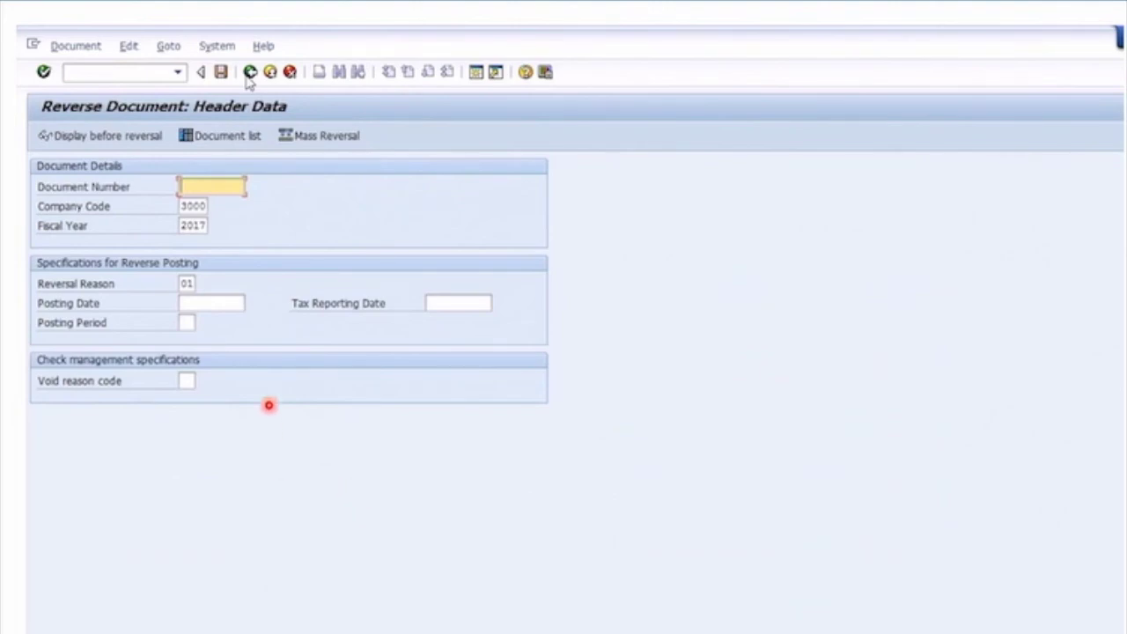